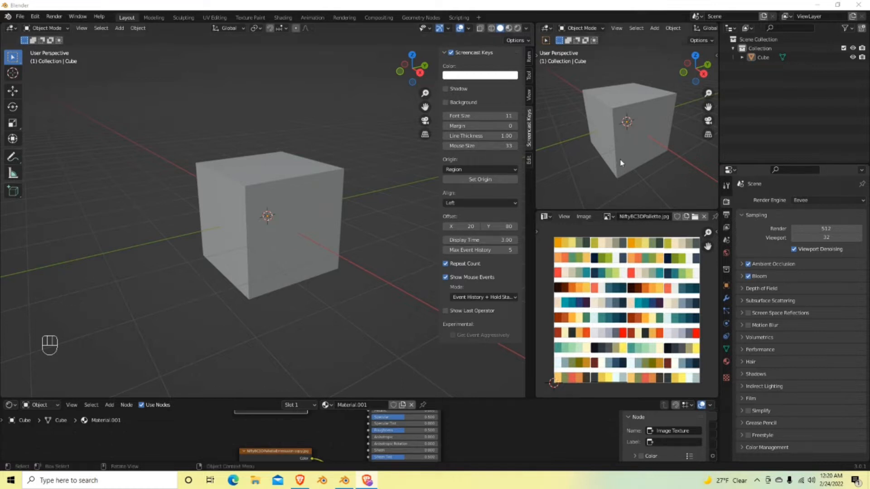
- Show the second viewport in Rendered shading, widening it for access and restoring the area layout
drag(535, 185, 235, 185)
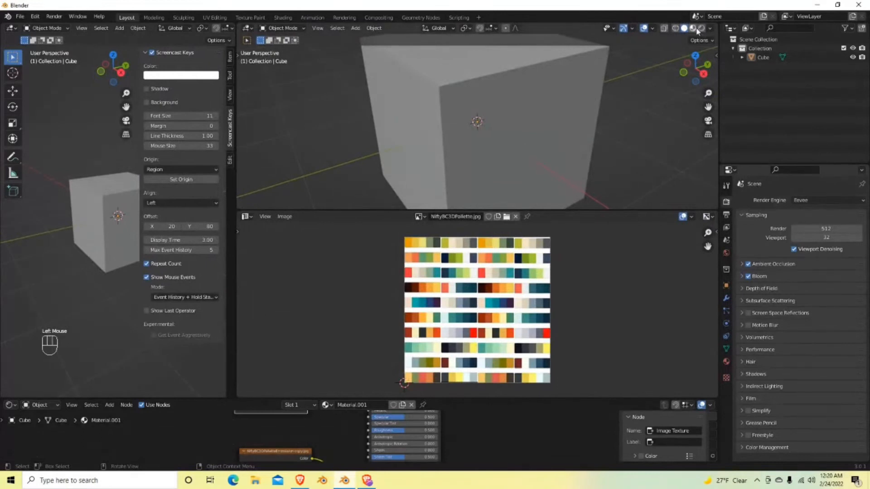
click(702, 28)
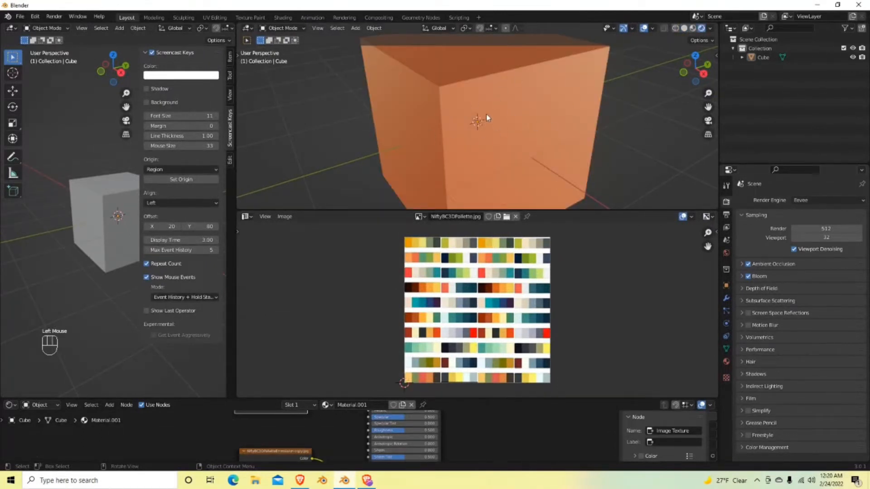
drag(236, 187, 539, 187)
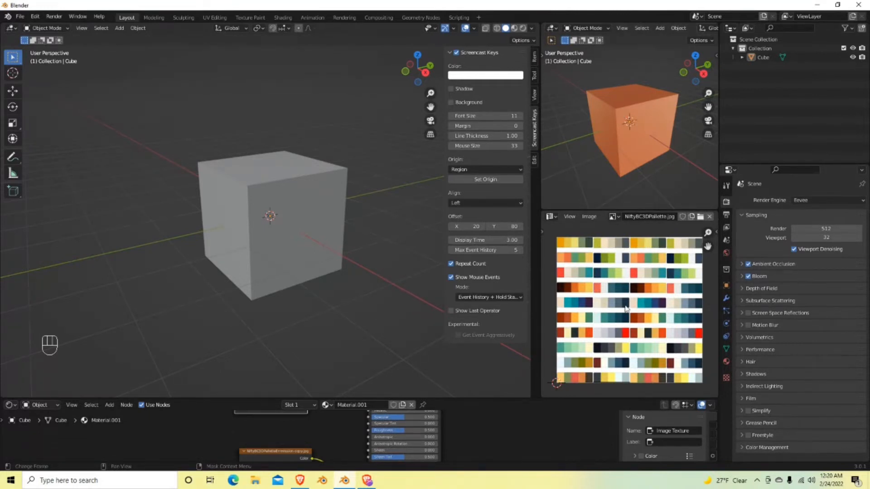
- Move the cube's UVs in the palette image from the orange swatch to a pale one to recolour it, and return to Object Mode
click(299, 187)
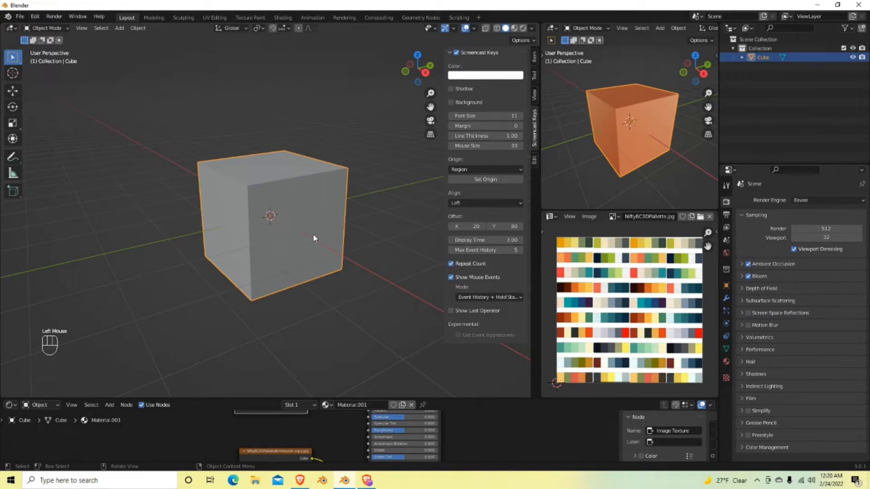
key(Tab)
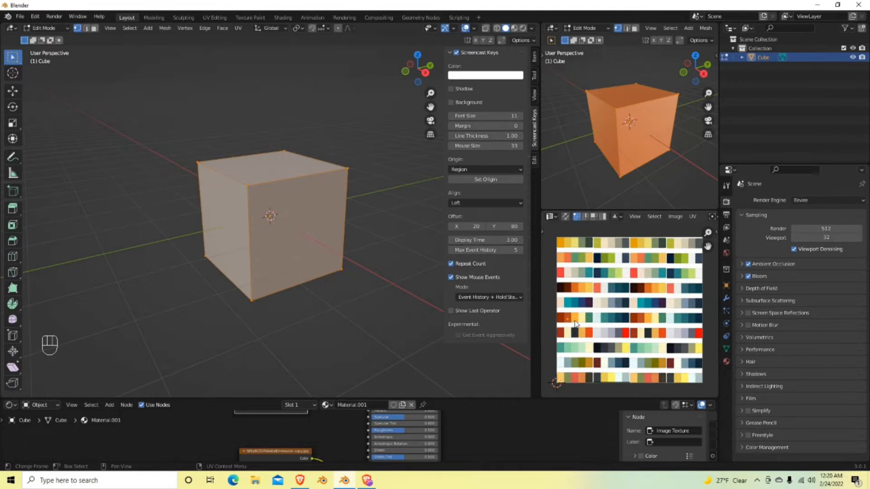
key(g)
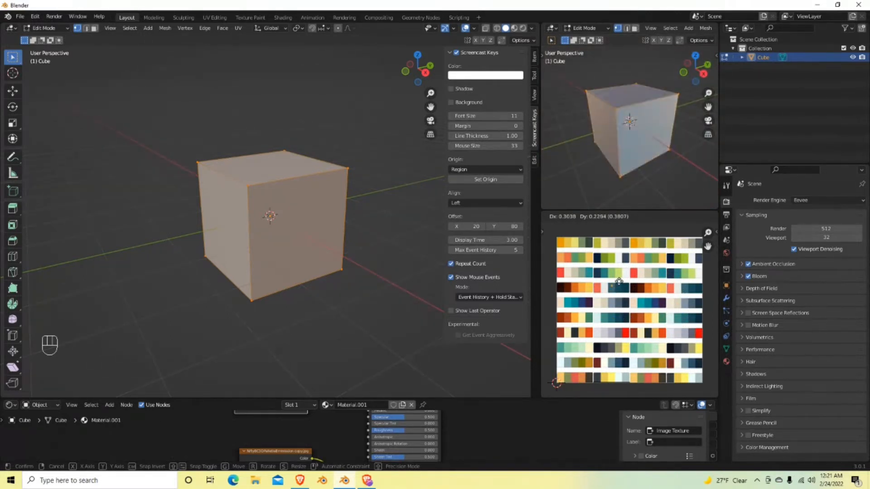
click(625, 244)
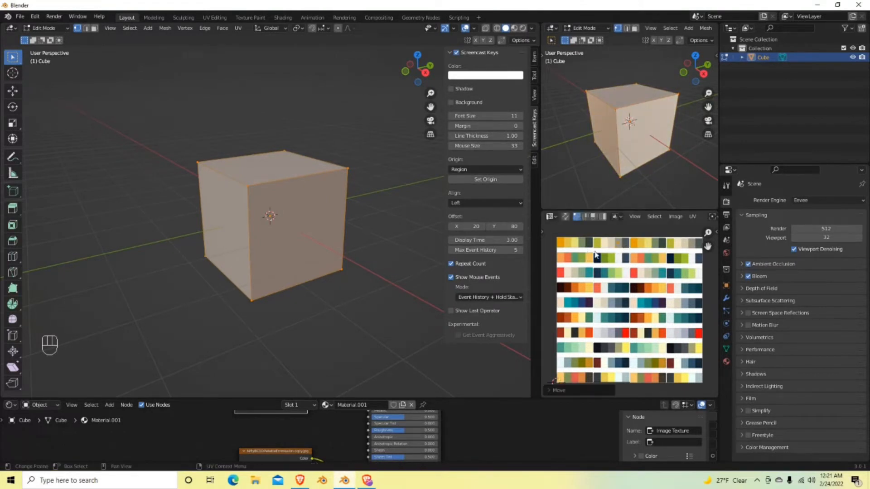
key(Tab)
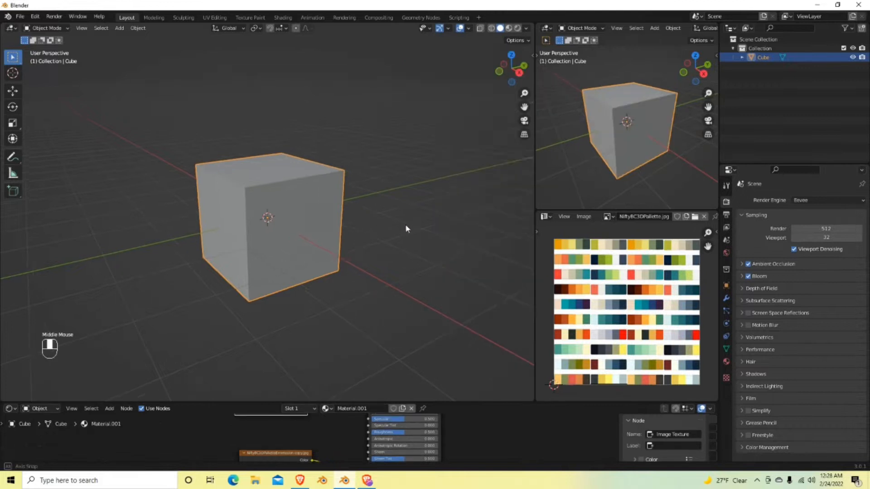
- Enter Edit Mode on the cube in face selection and pick individual faces, ending with the top face
middle_drag(408, 230, 415, 235)
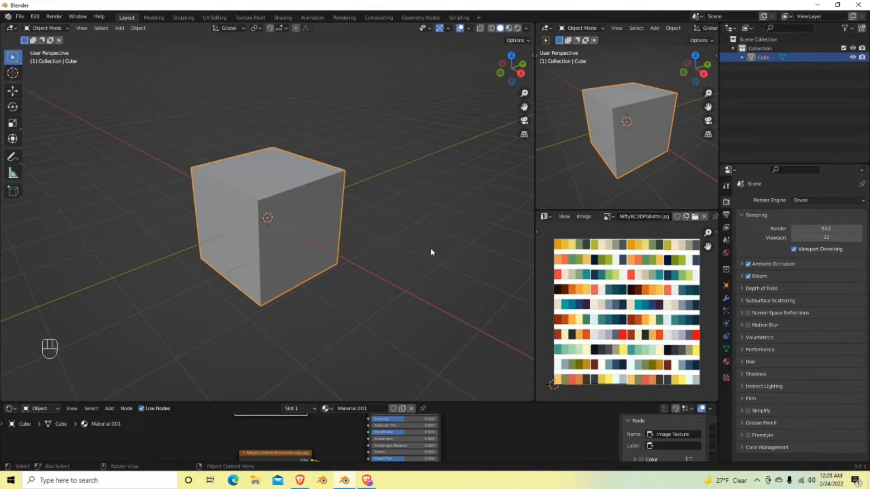
mouse_move(411, 250)
middle_down()
mouse_move(409, 242)
mouse_move(410, 251)
middle_up()
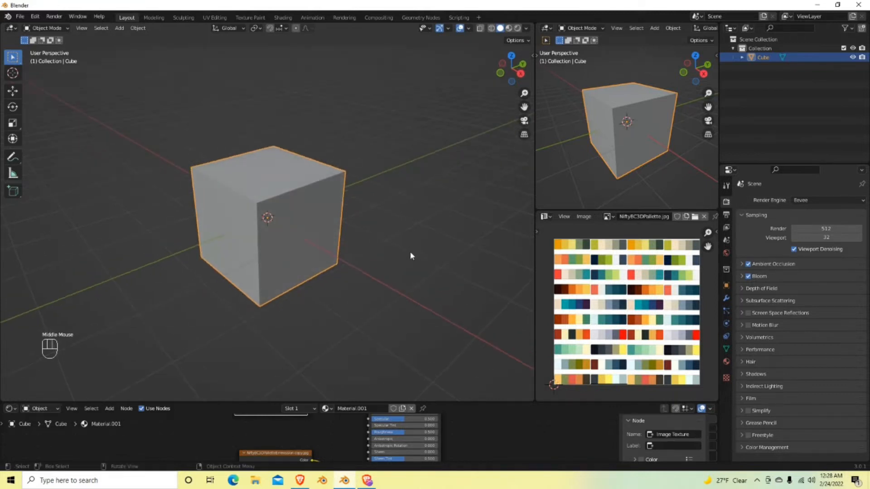
key(Tab)
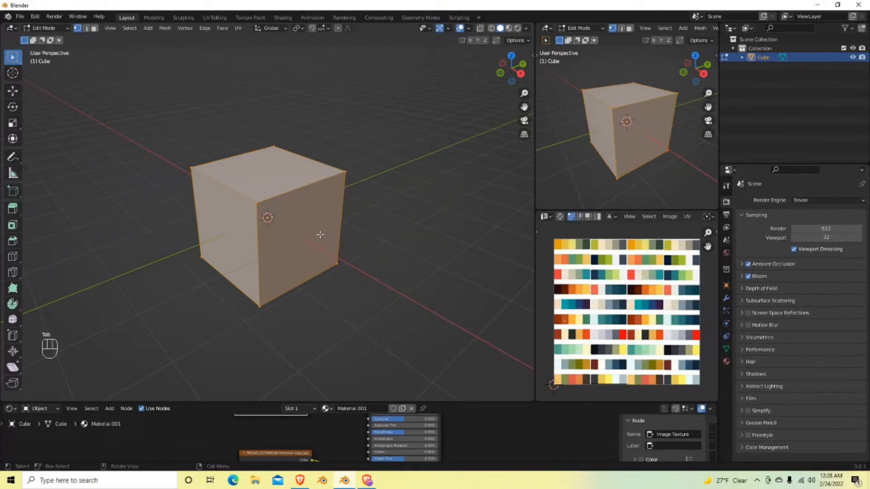
key(3)
click(349, 243)
click(245, 238)
click(280, 196)
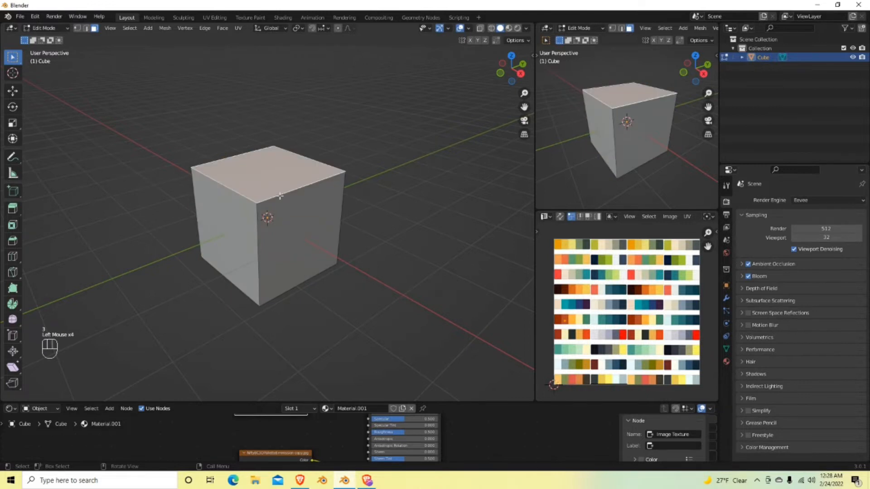
- Select the cube's front top edge in edge selection, and both of its end points in vertex selection
key(2)
click(285, 205)
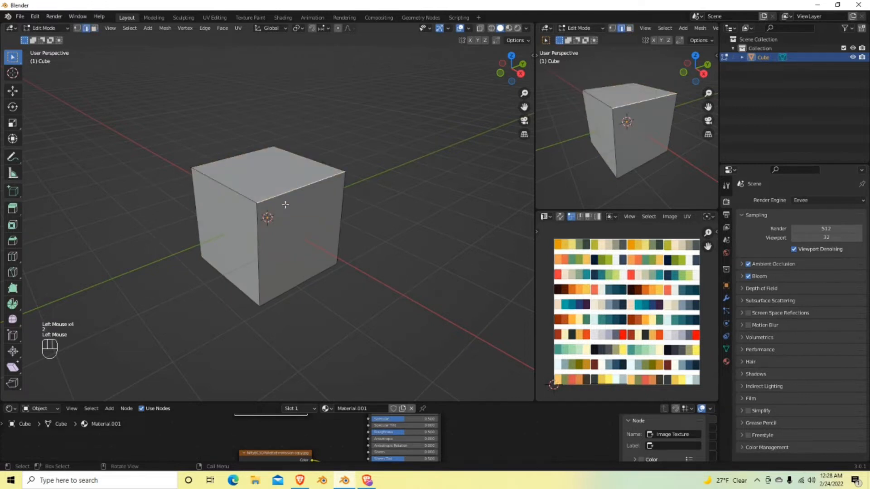
key(1)
click(257, 203)
shift+click(341, 172)
- Select three adjacent side faces of the cube and inset them as one region with a thickness of about 0.23 m
key(3)
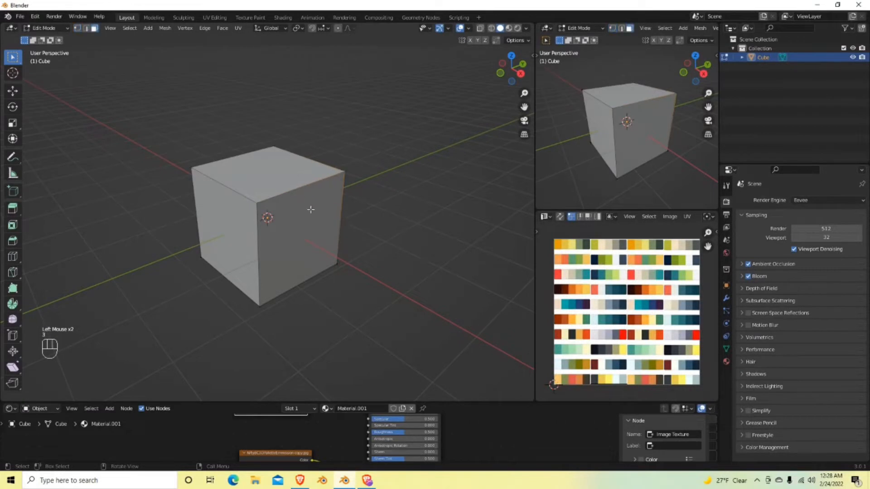
click(308, 207)
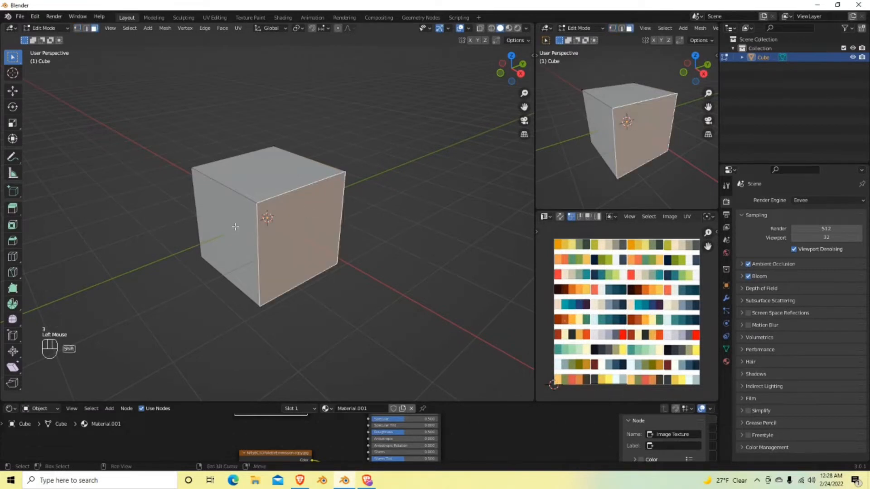
shift+click(235, 227)
middle_drag(311, 246, 228, 212)
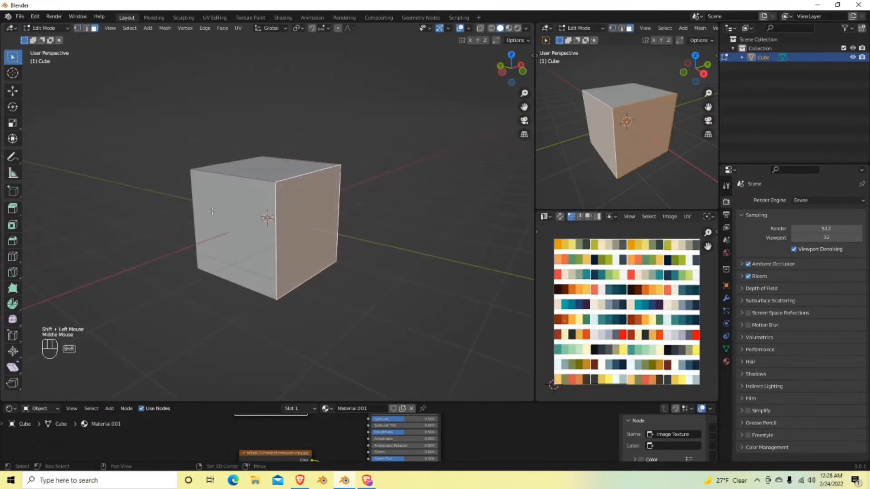
shift+click(233, 209)
middle_drag(414, 237, 316, 238)
key(i)
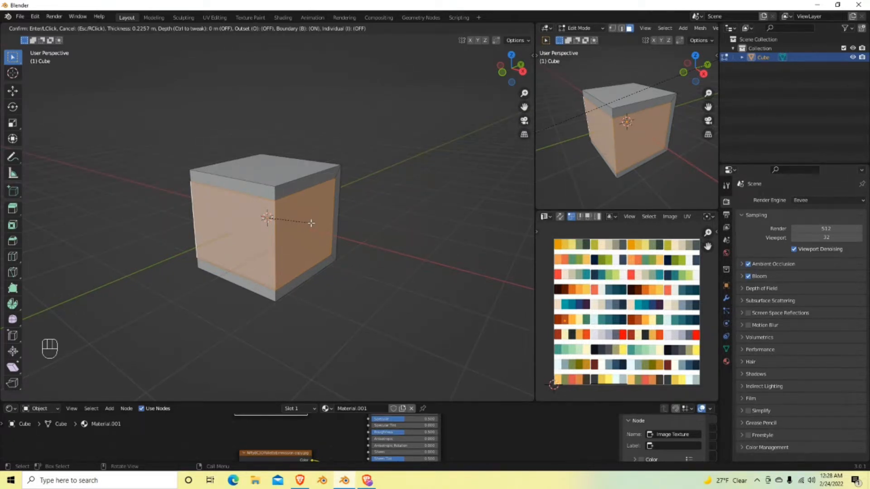
click(312, 223)
middle_drag(369, 249, 320, 284)
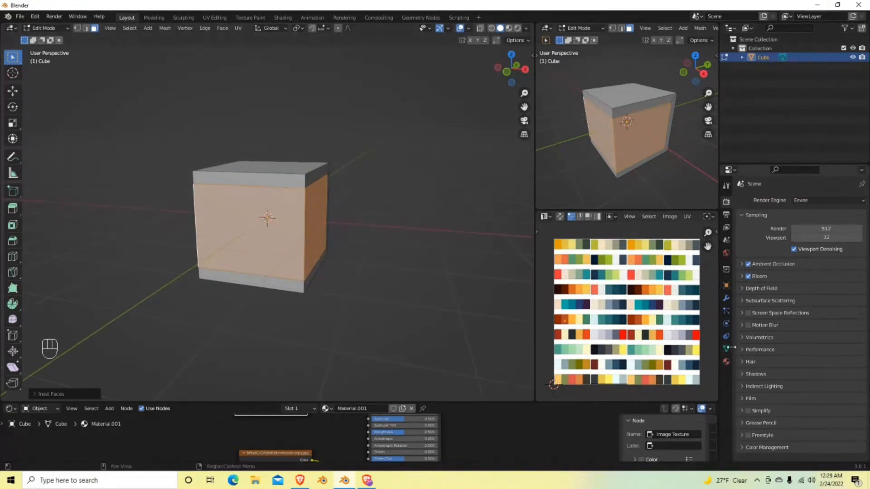
- Add a second material slot to the cube and create a new material in it
click(726, 361)
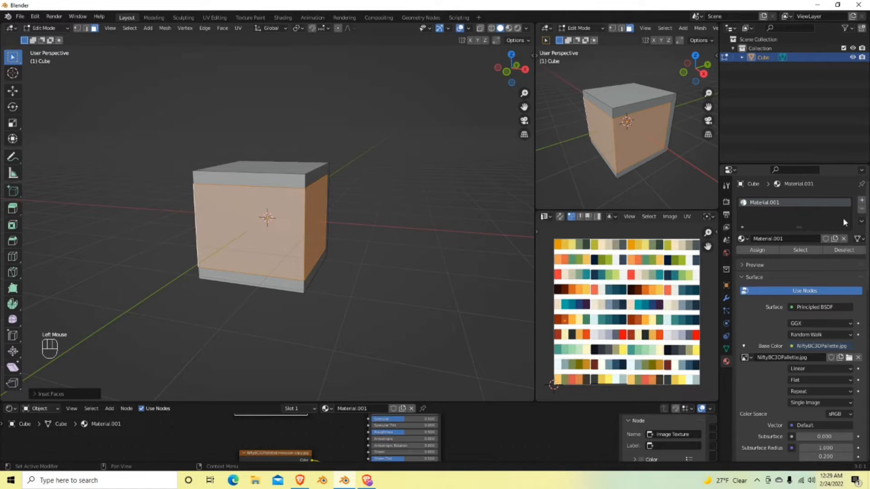
click(862, 201)
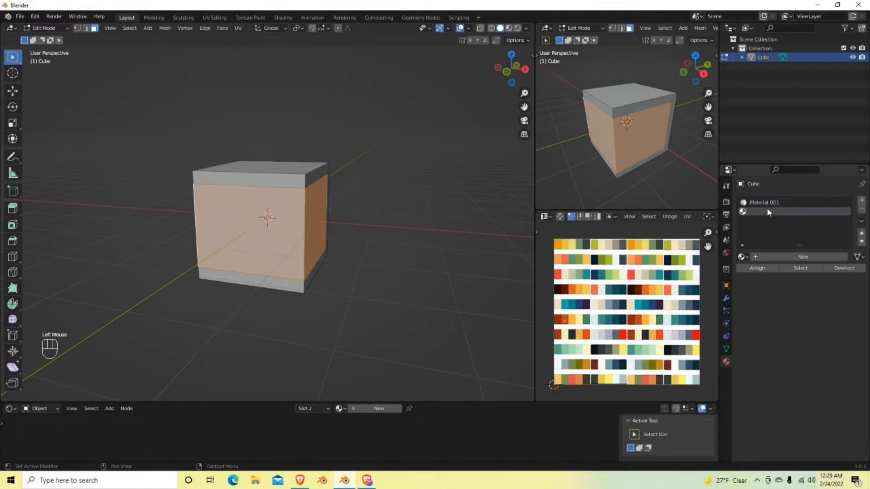
click(792, 255)
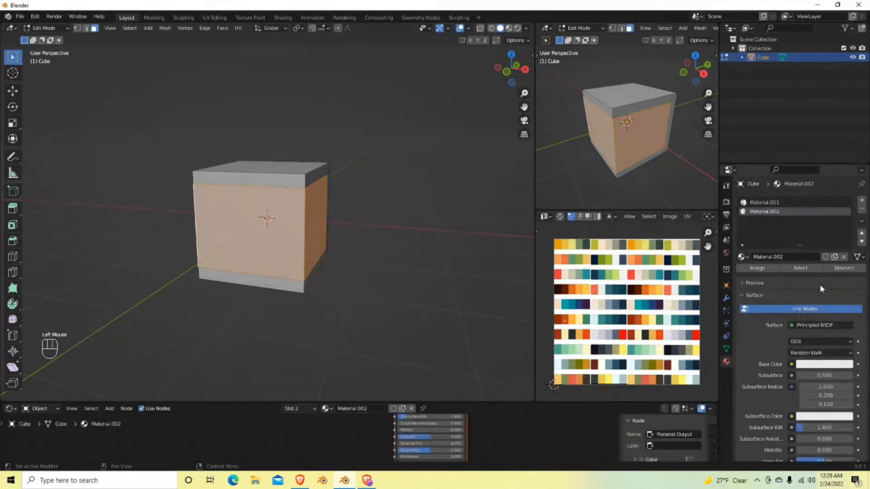
- Set the new material's surface shader to Glass BSDF and lower its roughness to 0.083
click(803, 326)
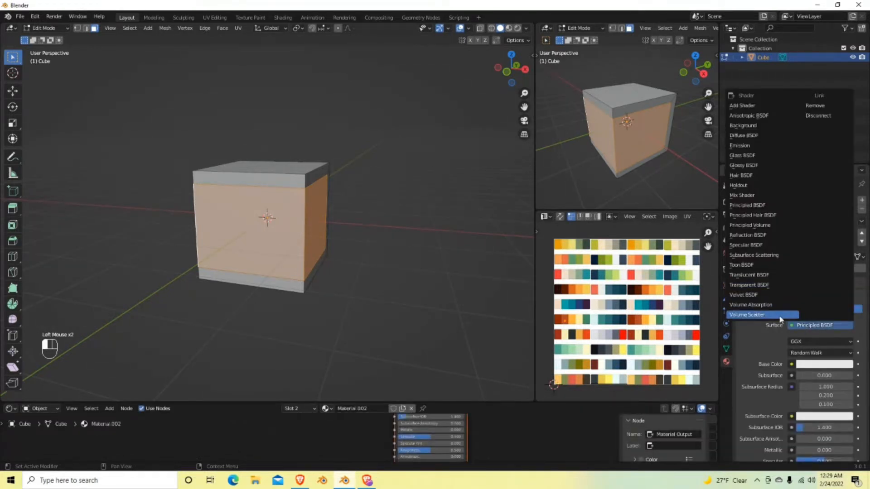
click(815, 327)
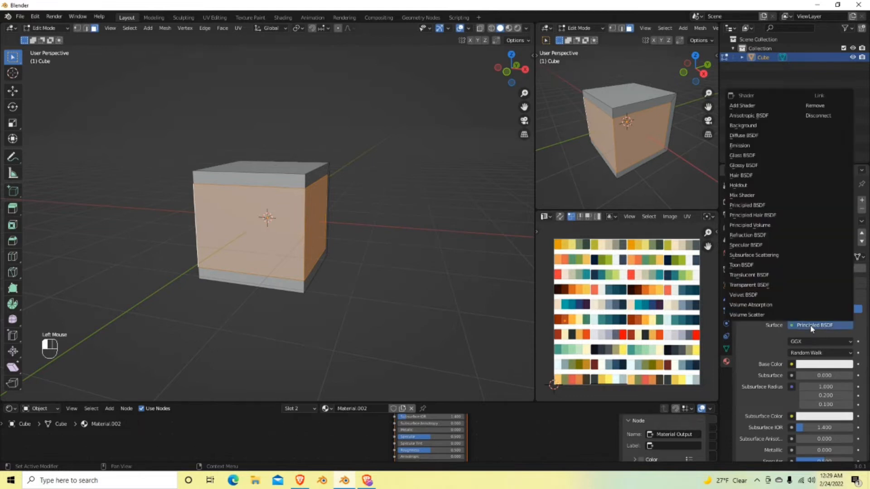
click(752, 155)
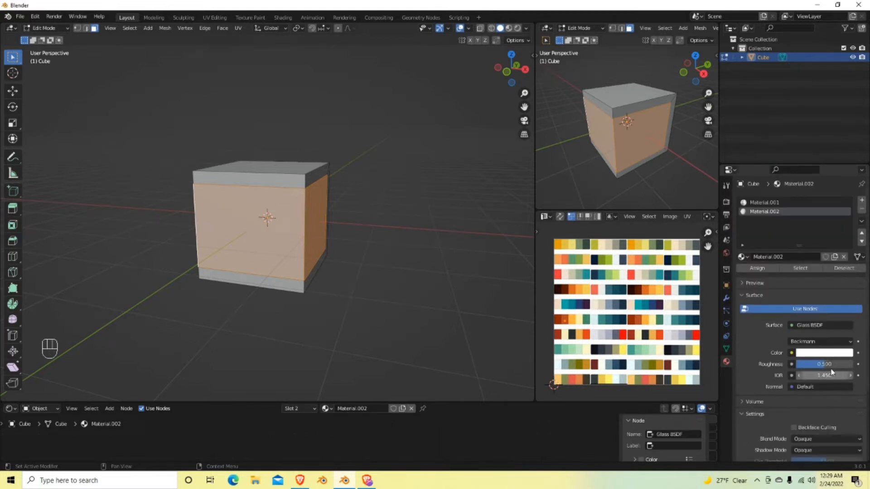
drag(825, 368, 801, 375)
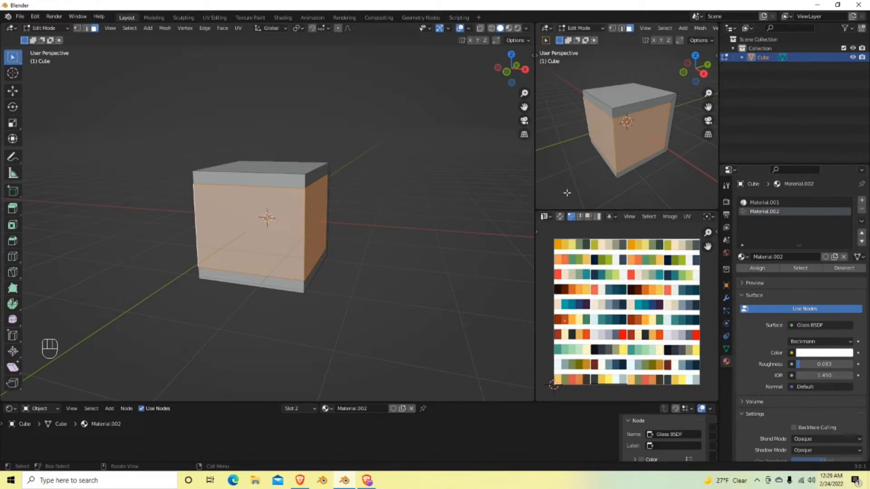
- Widen the second viewport, switch it to Rendered shading and bring the whole cube into view
drag(536, 184, 175, 191)
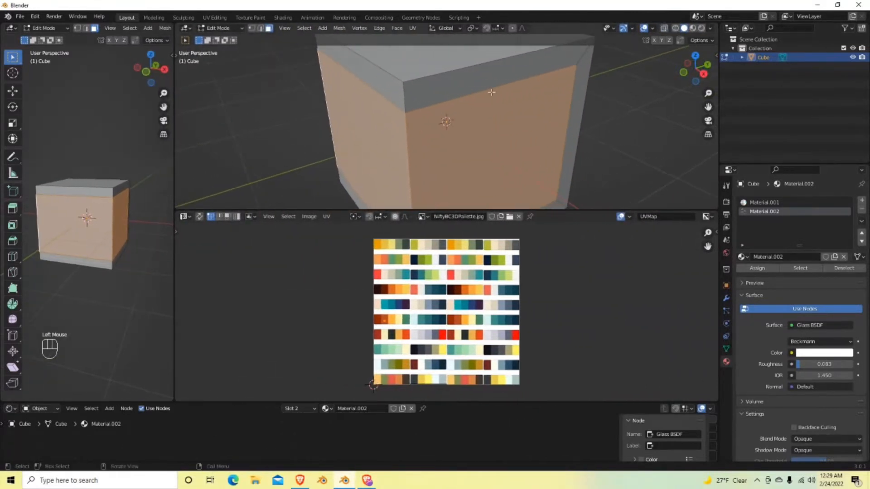
click(701, 29)
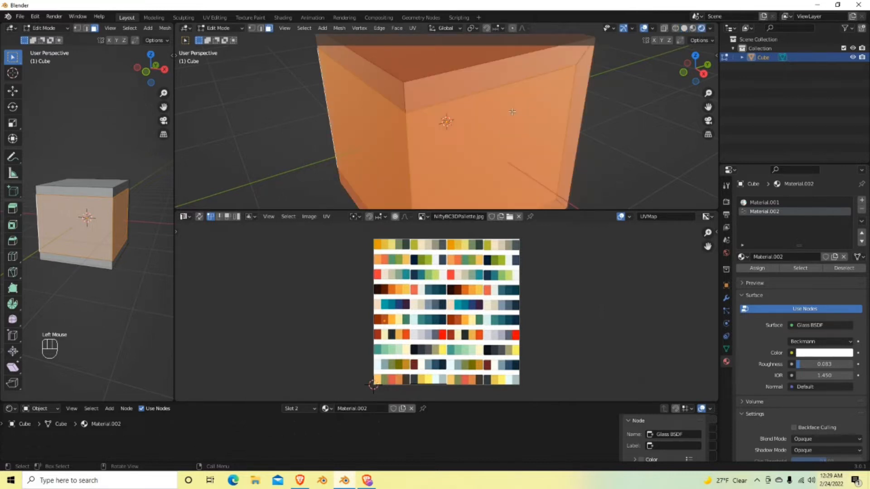
mouse_move(625, 127)
middle_down()
mouse_move(626, 104)
mouse_move(647, 123)
mouse_move(639, 121)
middle_up()
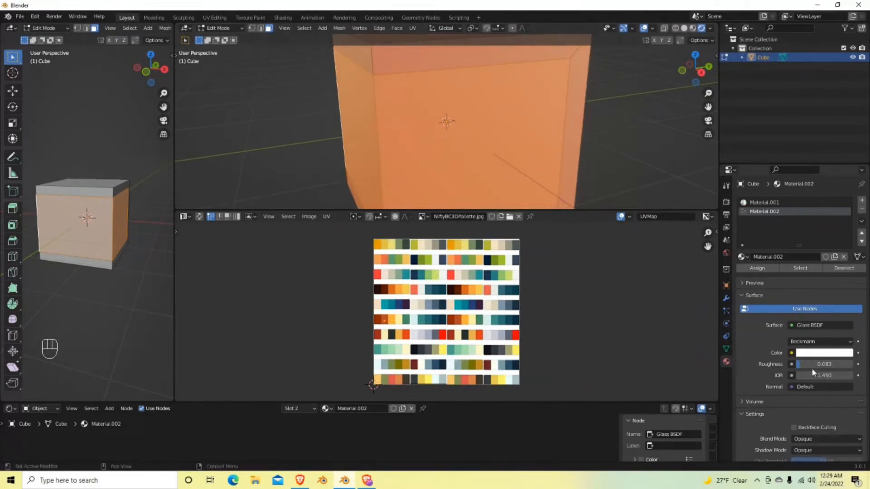
scroll(623, 123, down, 3)
mouse_move(591, 139)
middle_down()
mouse_move(625, 138)
mouse_move(579, 136)
mouse_move(602, 144)
mouse_move(607, 134)
middle_up()
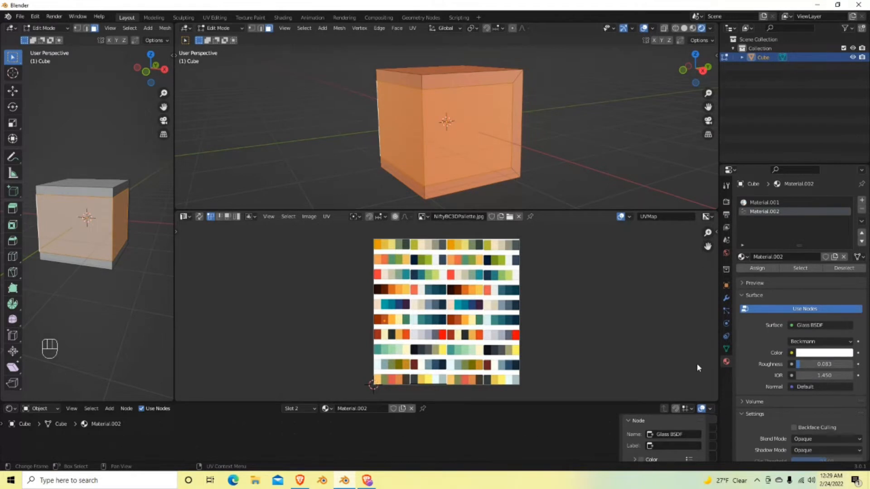
- Switch the render engine from Eevee to Cycles and enable viewport denoising
click(727, 204)
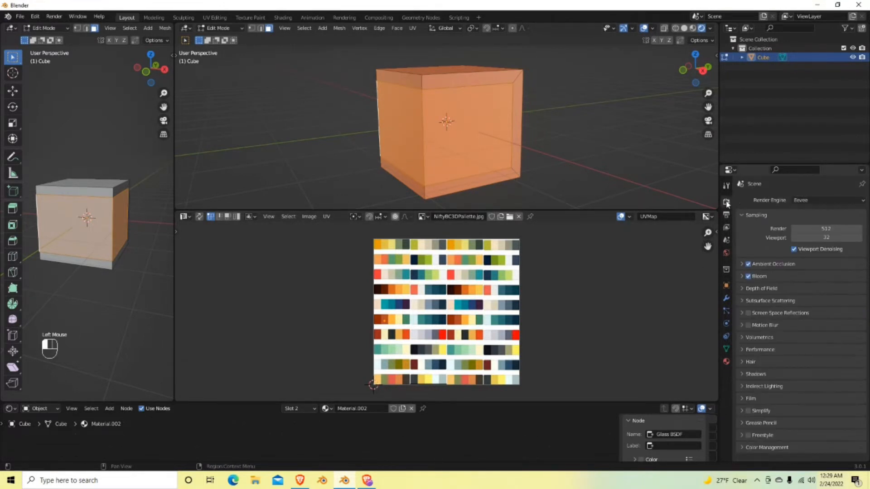
scroll(767, 260, up, 3)
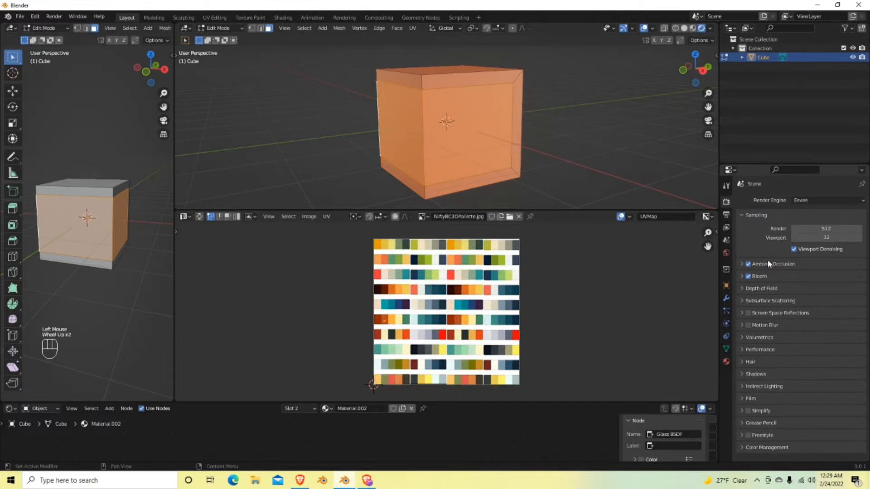
click(811, 201)
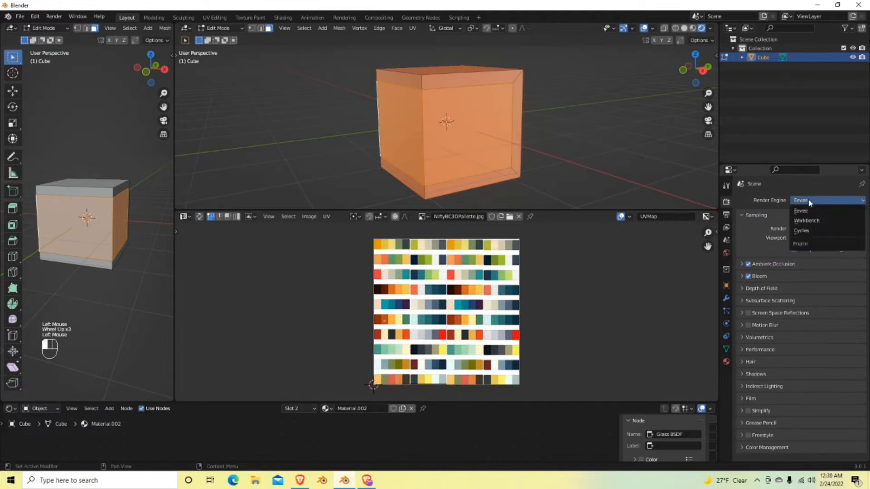
click(811, 231)
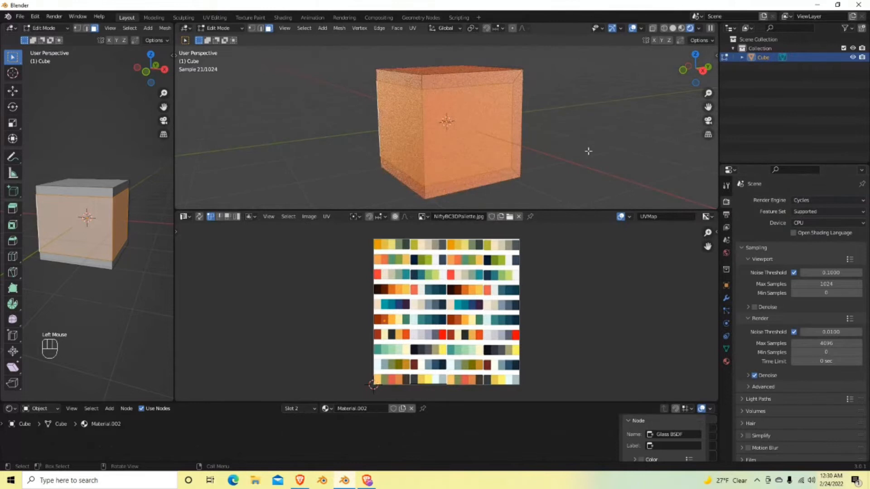
mouse_move(585, 155)
middle_down()
mouse_move(662, 149)
mouse_move(586, 162)
middle_up()
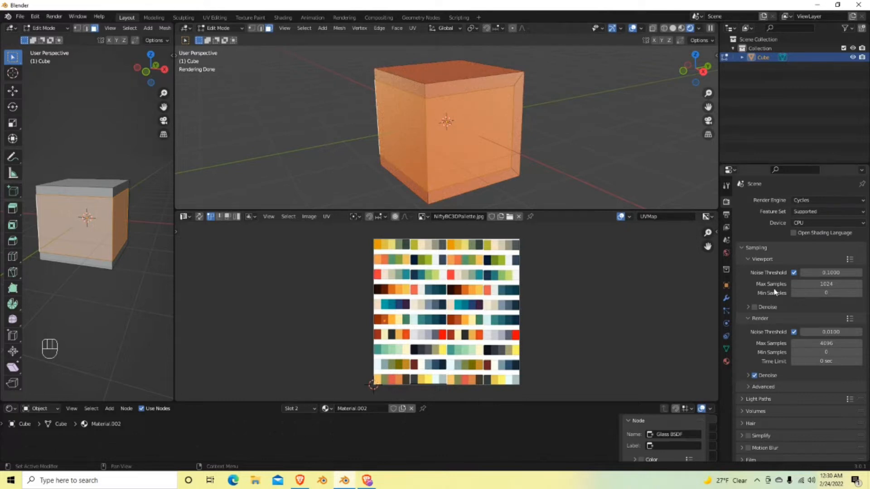
click(754, 307)
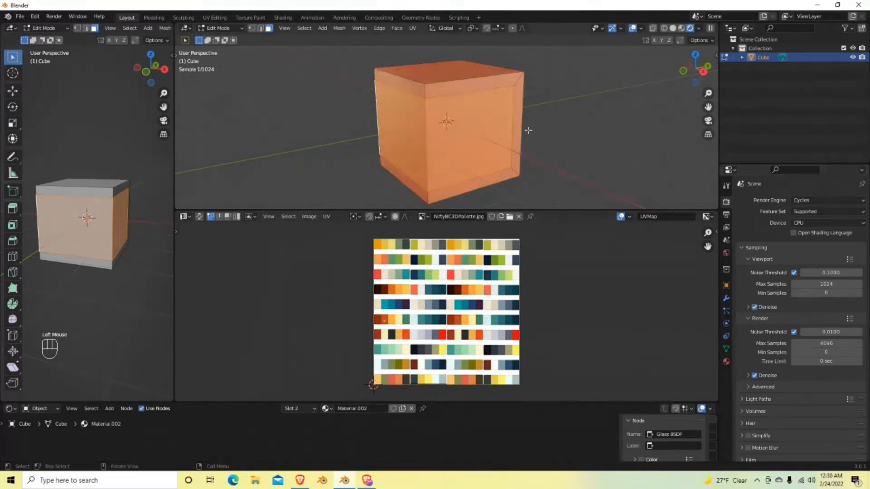
- Assign the glass Material.002 to the cube's selected side faces, return to Object Mode and inspect the rendered glass
middle_drag(623, 137, 660, 139)
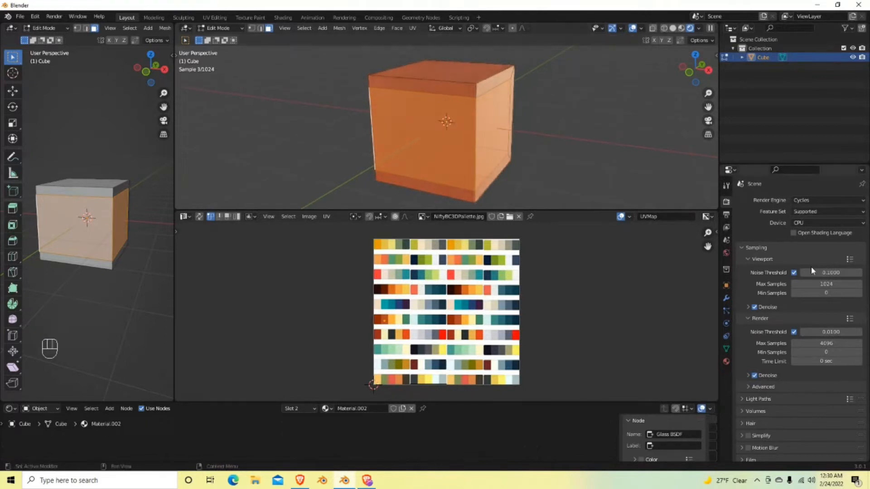
click(726, 361)
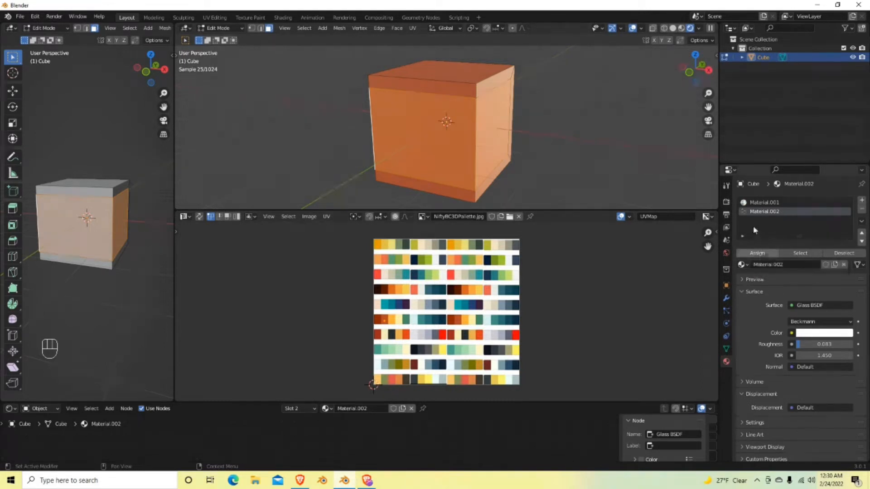
click(762, 255)
mouse_move(594, 143)
middle_down()
mouse_move(586, 131)
mouse_move(526, 131)
mouse_move(565, 118)
mouse_move(587, 127)
middle_up()
middle_drag(636, 134, 508, 155)
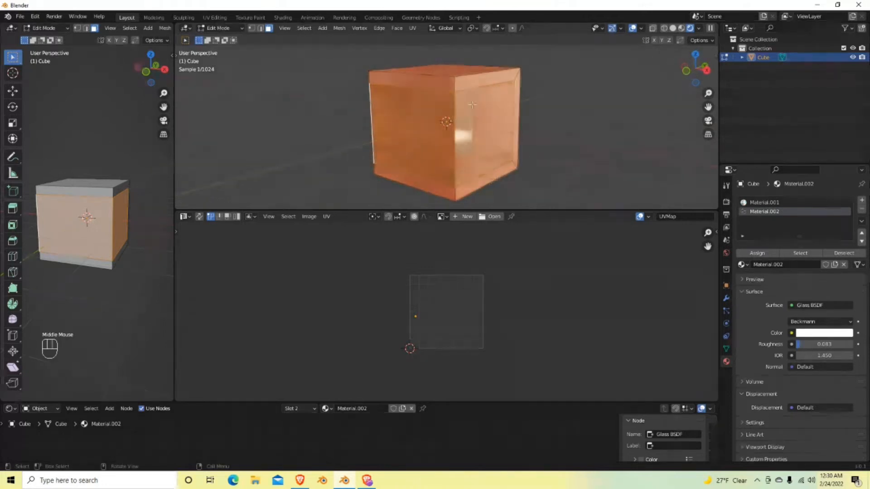
key(Tab)
middle_drag(558, 127, 439, 162)
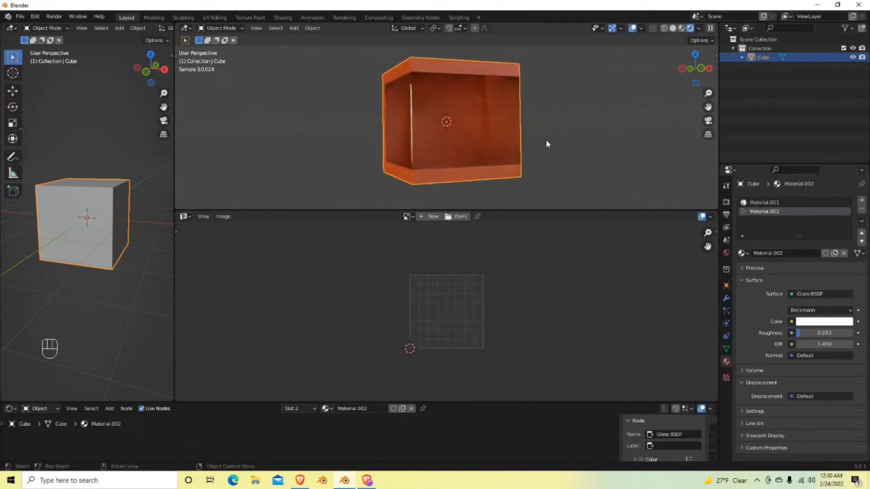
middle_drag(552, 153, 443, 141)
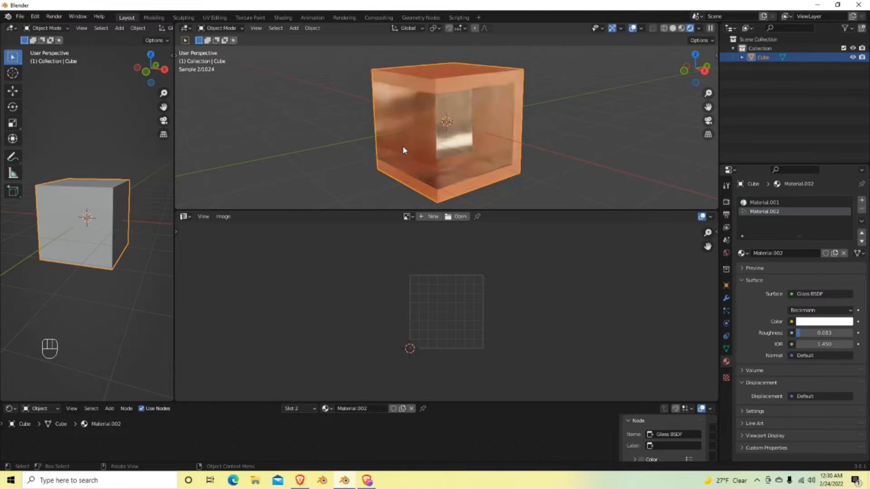
- Add a second mesh cube at the origin and enlarge the solid-shaded viewport for working on it
key(shift+a)
mouse_move(404, 151)
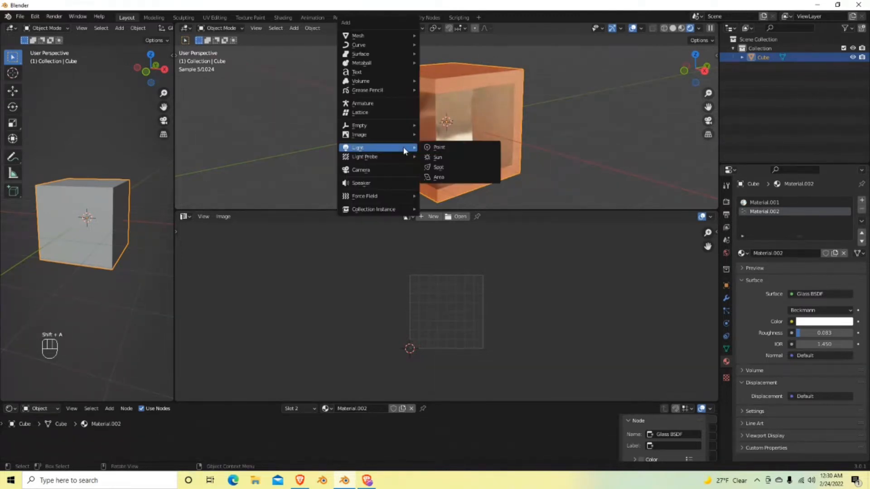
mouse_move(389, 36)
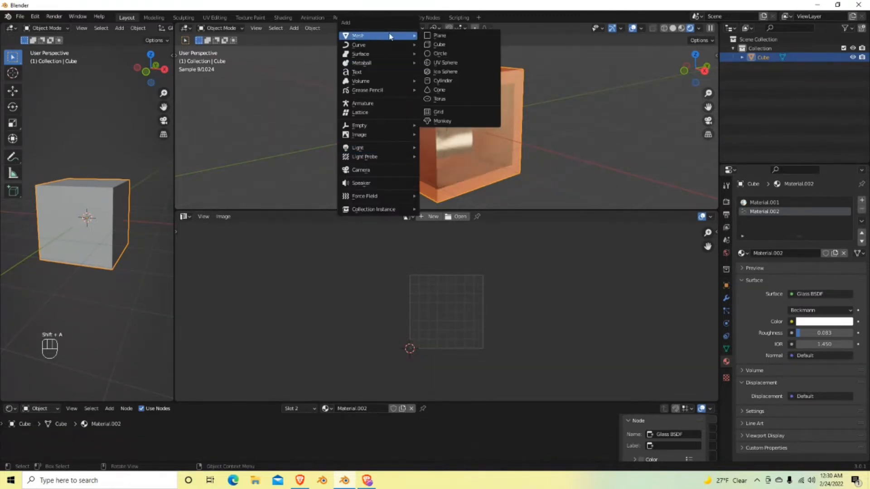
click(443, 45)
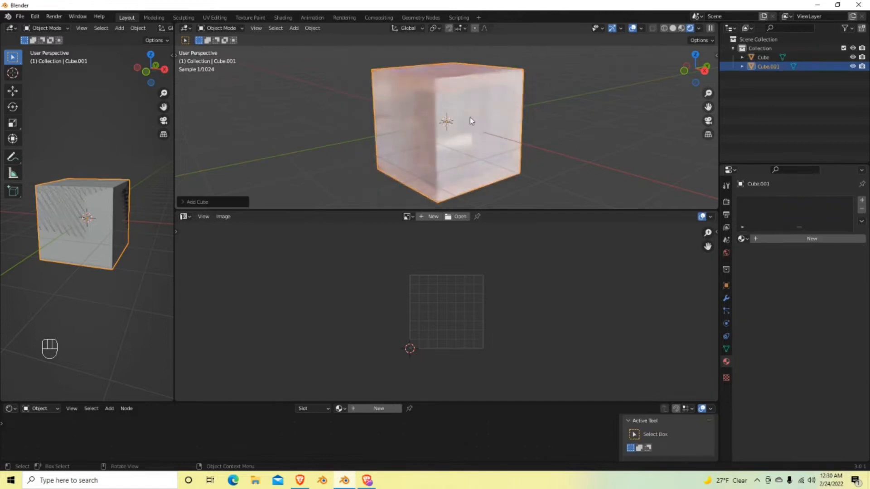
middle_drag(592, 132, 569, 142)
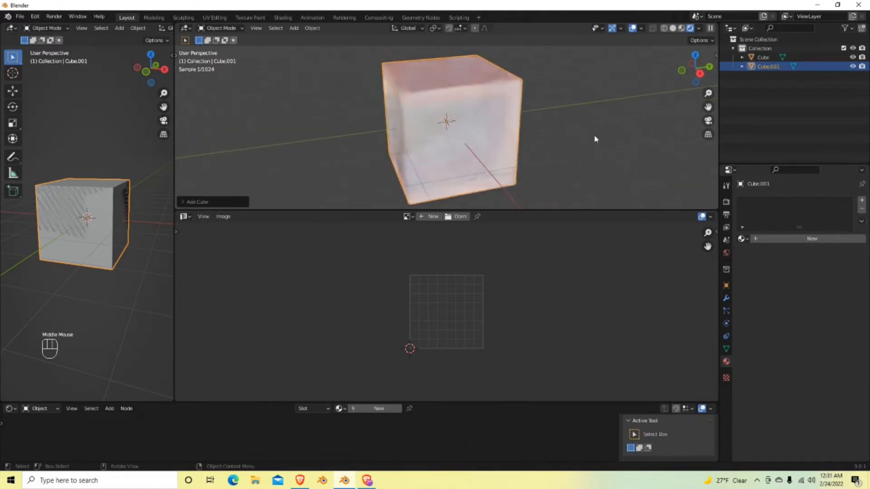
drag(174, 232, 508, 231)
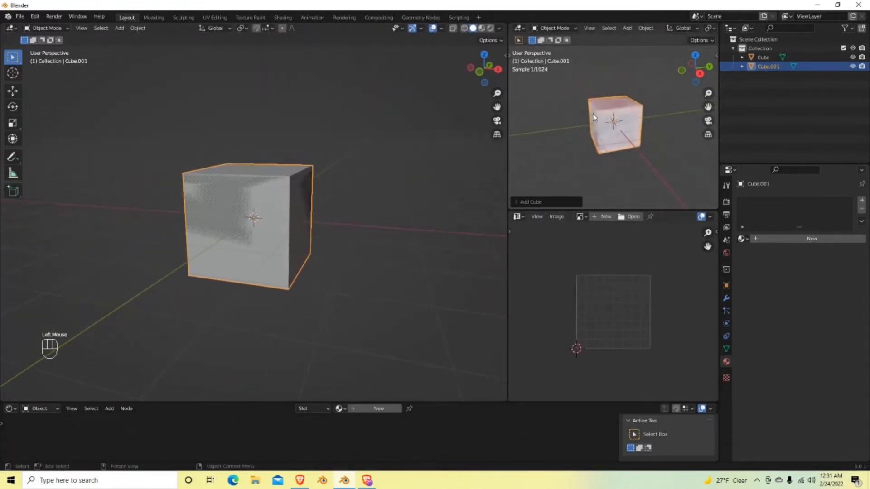
scroll(627, 134, up, 1)
scroll(356, 228, up, 1)
middle_drag(358, 229, 303, 246)
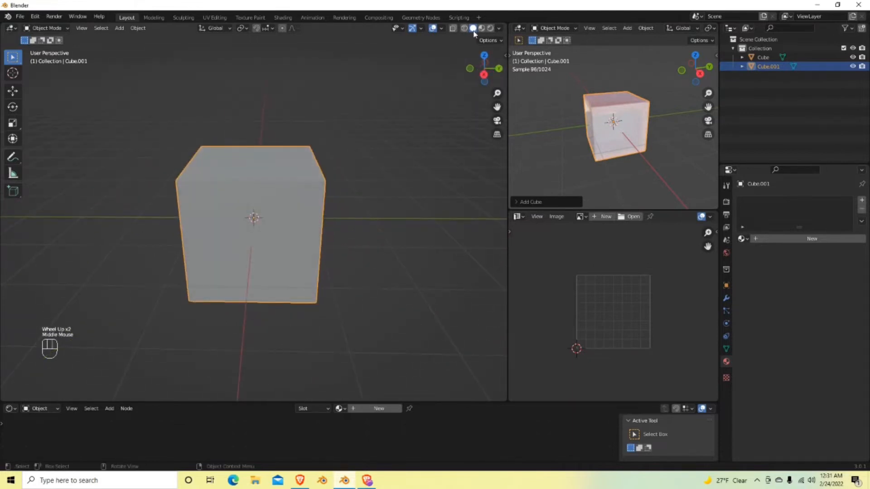
middle_drag(419, 217, 355, 200)
- Stretch the new cube along Z beyond the first cube and flatten it along Y into a thin upright panel
key(s)
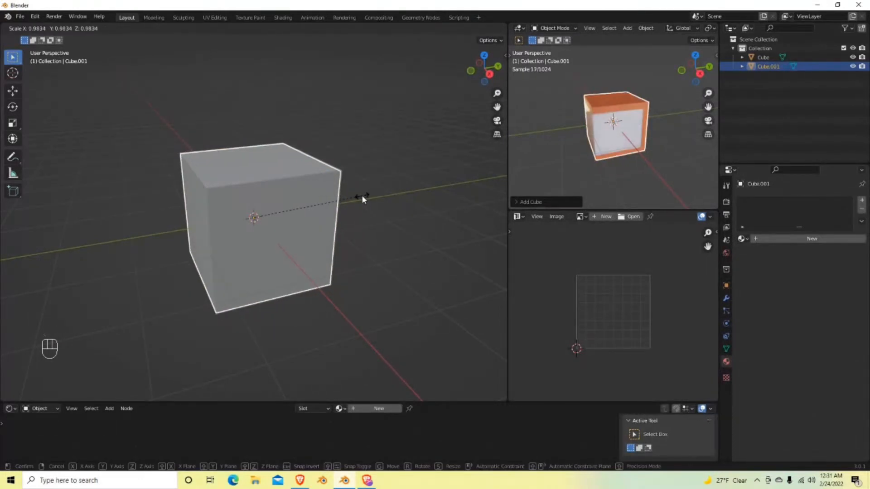
key(z)
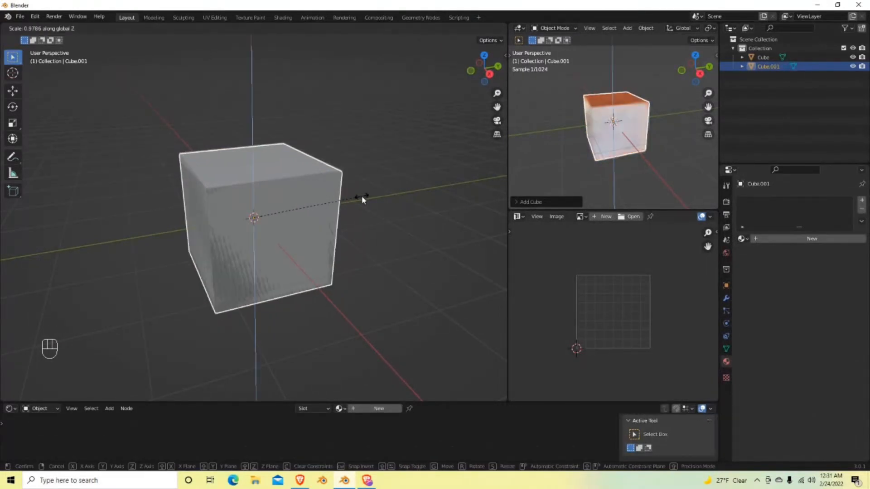
click(331, 88)
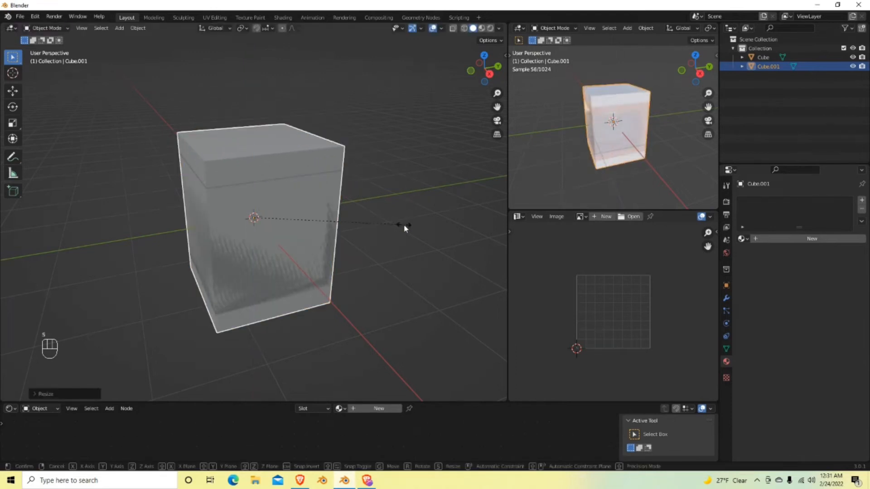
key(s)
key(y)
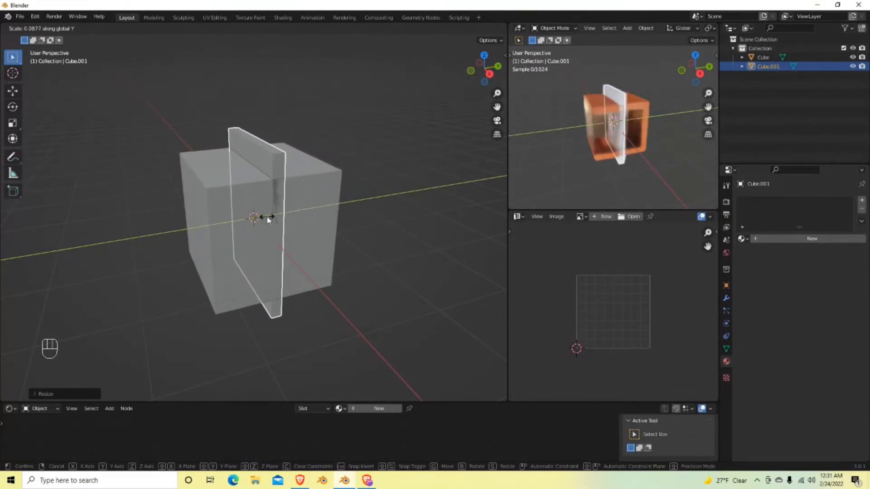
click(255, 221)
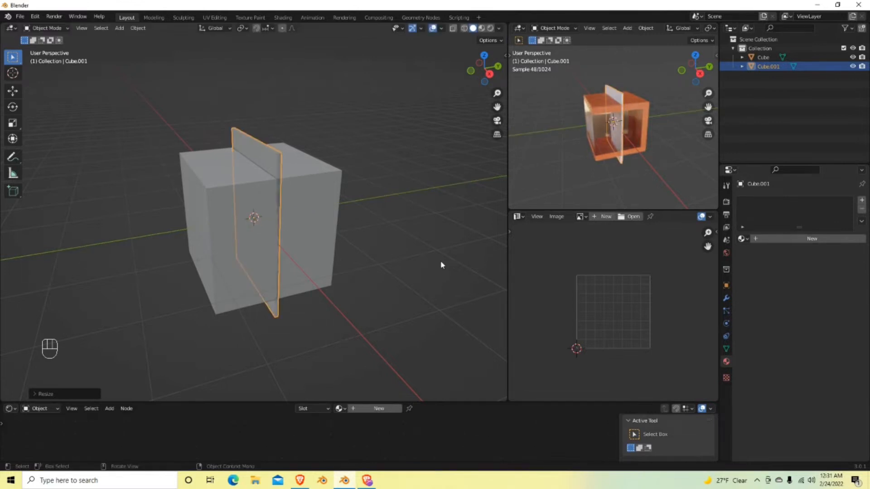
- In the right orthographic view, move the panel about 1.04 m along Y and 0.22 m up against the cube's side
key(KP_3)
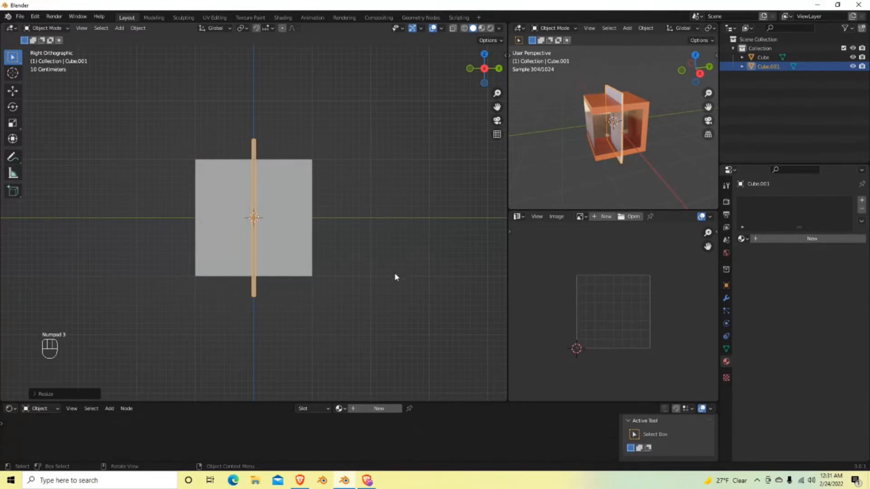
key(g)
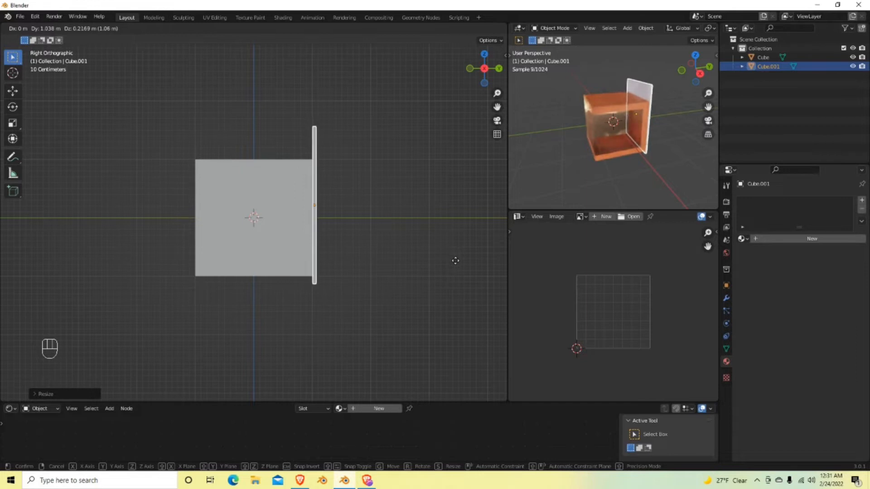
click(456, 260)
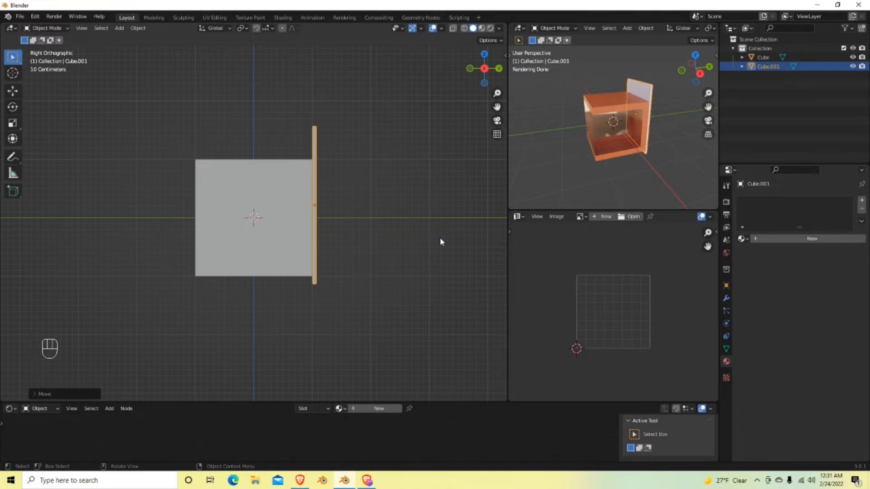
- In the front view, widen the panel along X by a factor of about 1.18
key(KP_1)
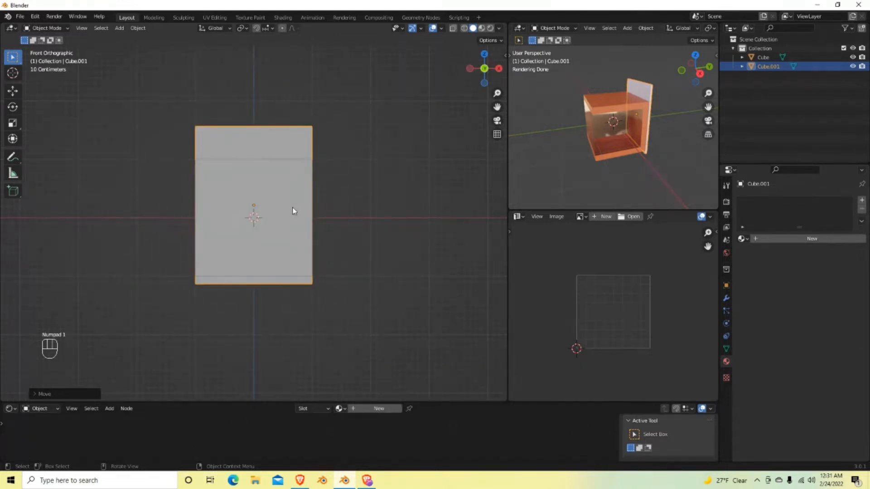
key(s)
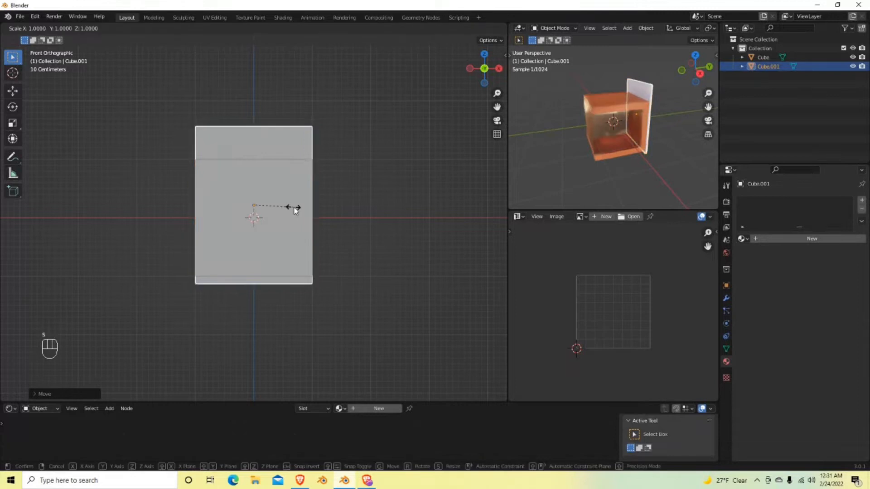
key(x)
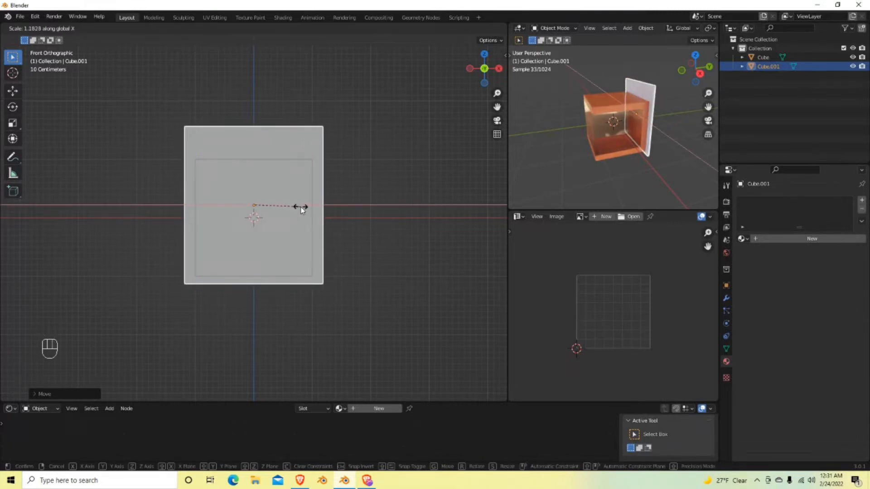
click(302, 211)
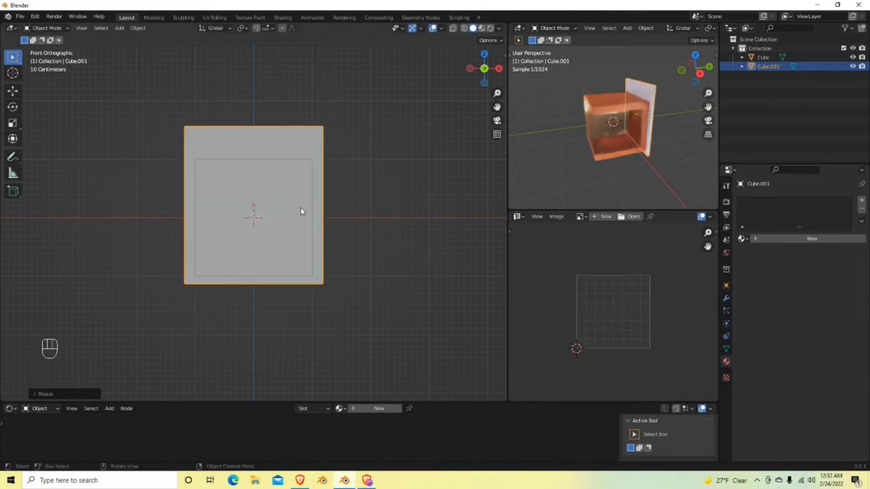
middle_drag(707, 150, 681, 154)
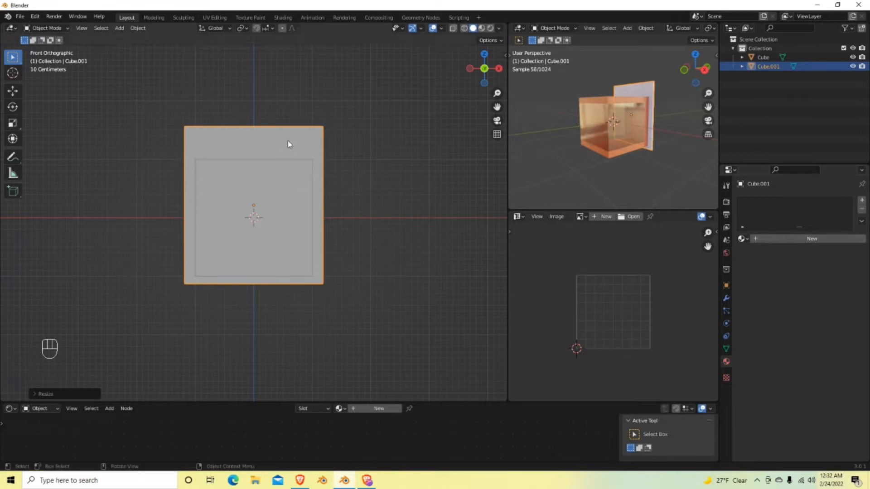
- Give the panel the existing Material.001 and display NiftyBC3DPallette.jpg in the image editor
click(744, 239)
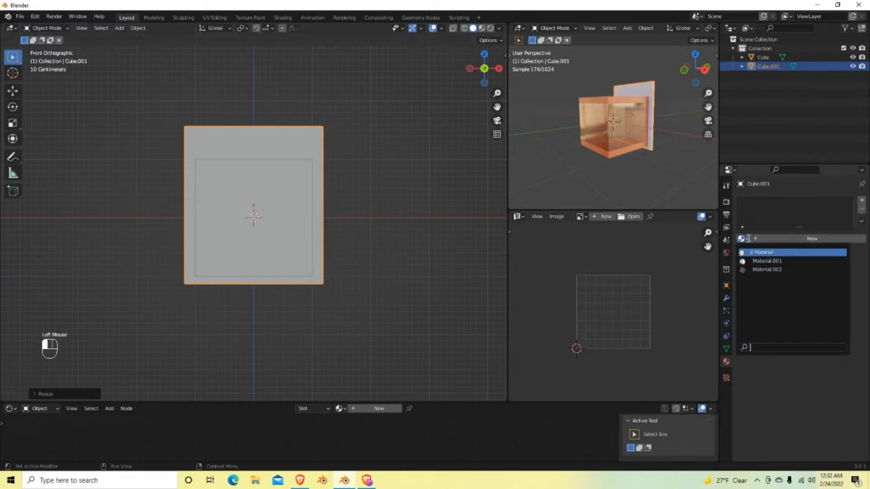
click(767, 261)
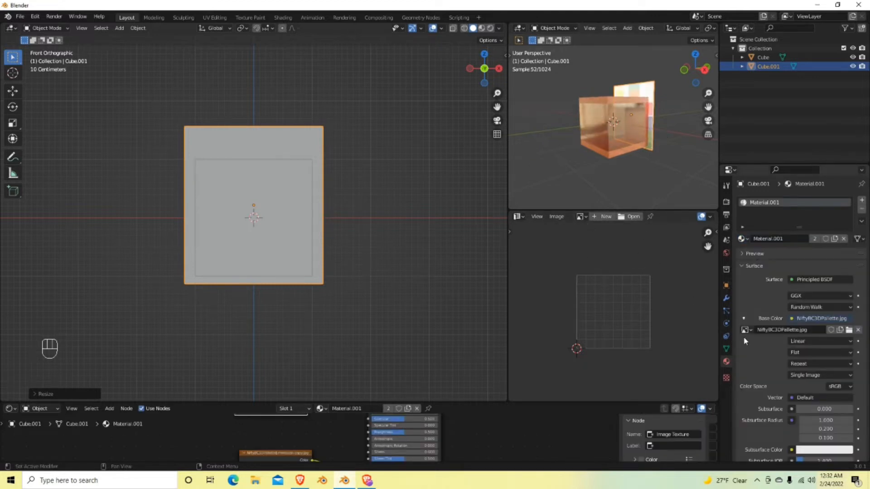
click(580, 217)
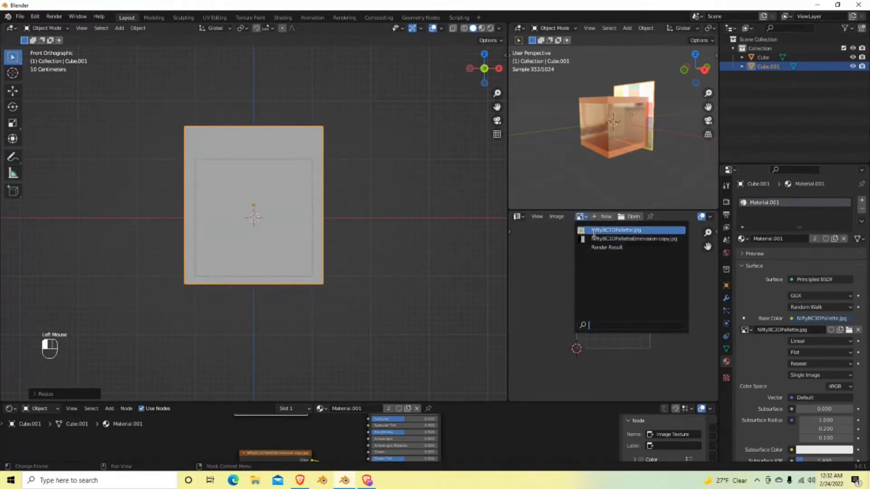
click(598, 231)
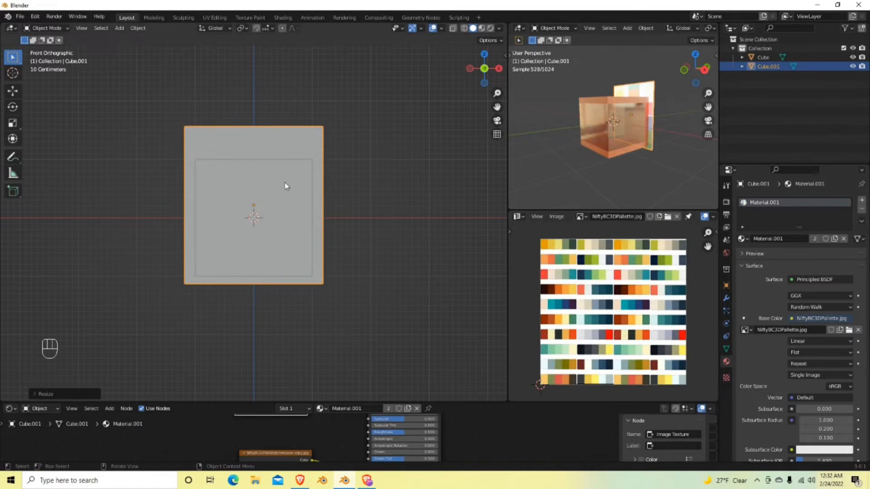
- Collapse all of the panel's UVs to a point with scale 0 and move them onto the palette's rust-orange swatch
key(Tab)
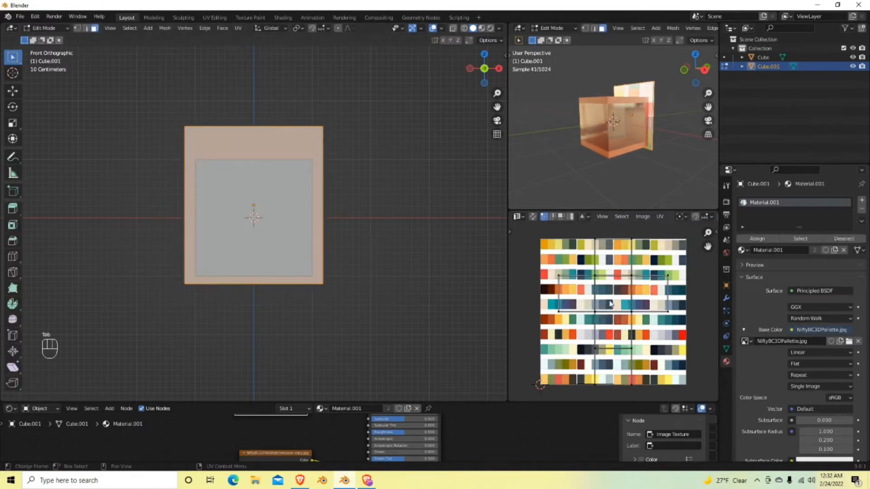
key(a)
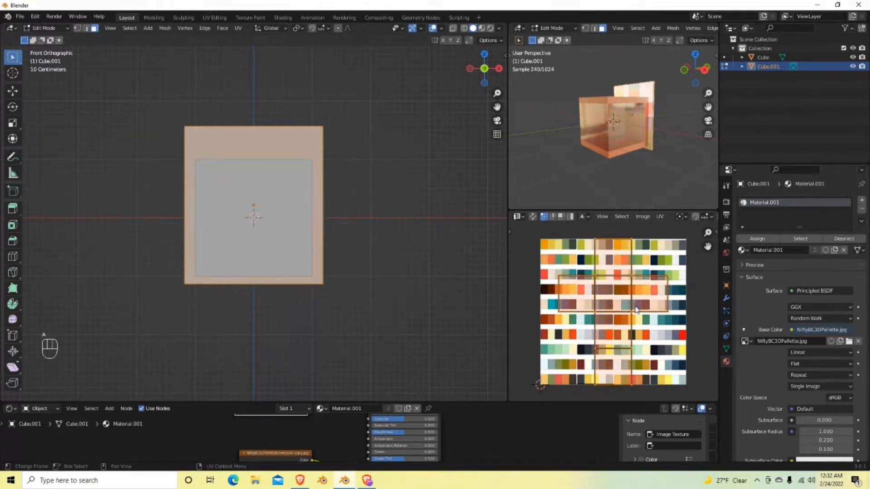
key(s)
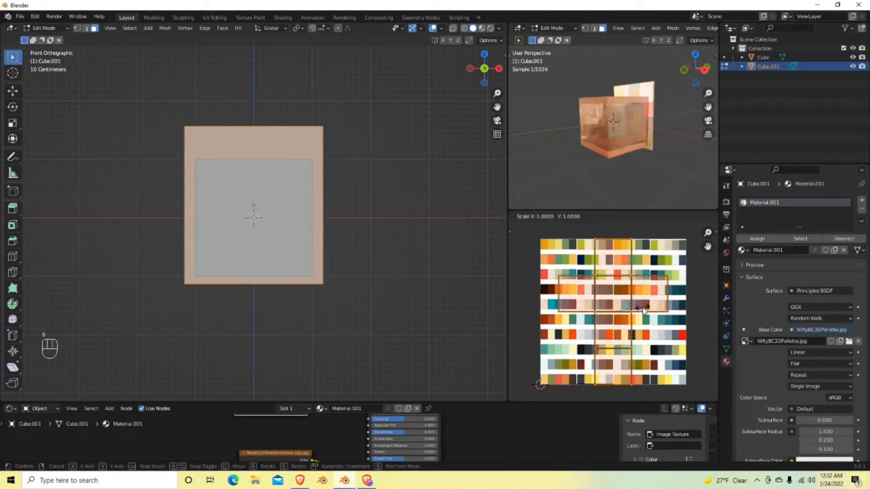
key(0)
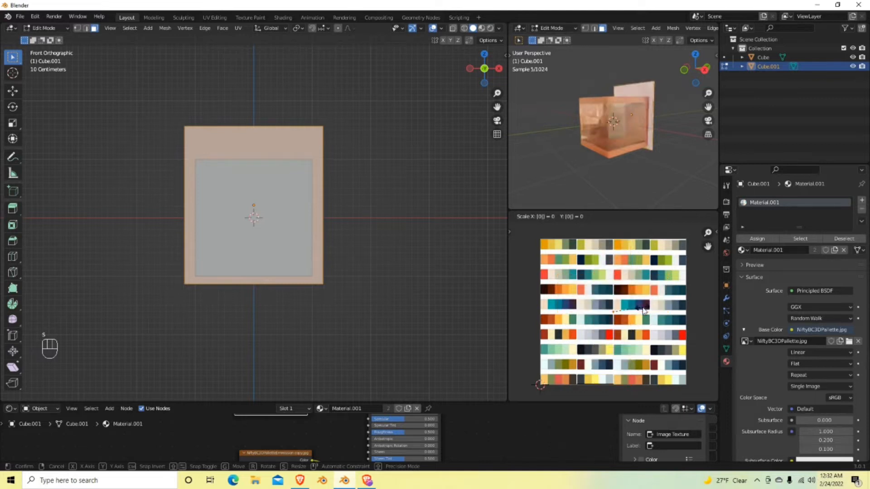
key(Return)
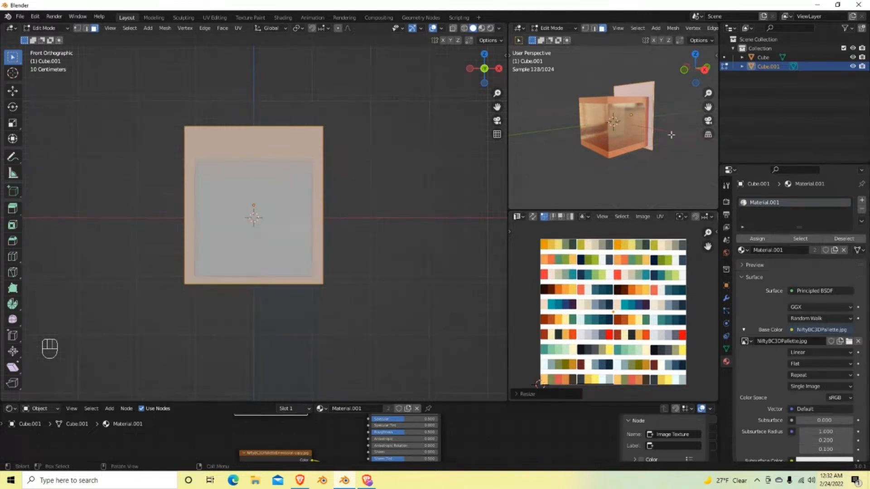
key(g)
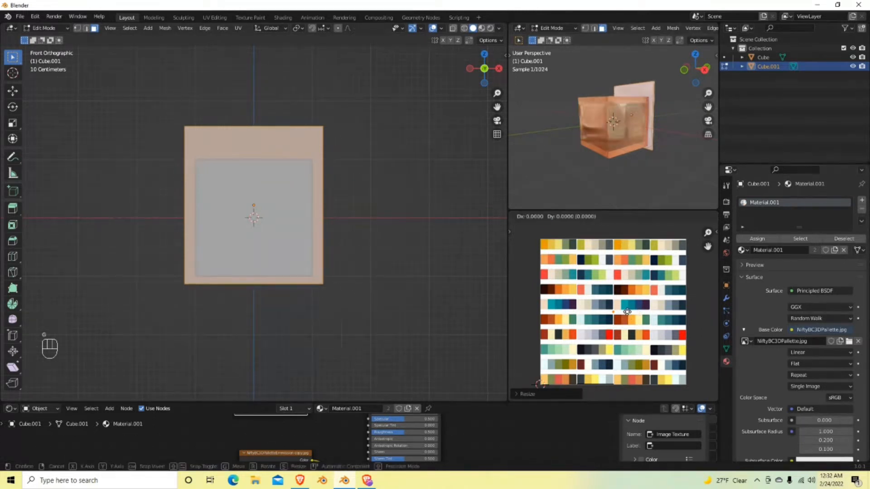
click(560, 324)
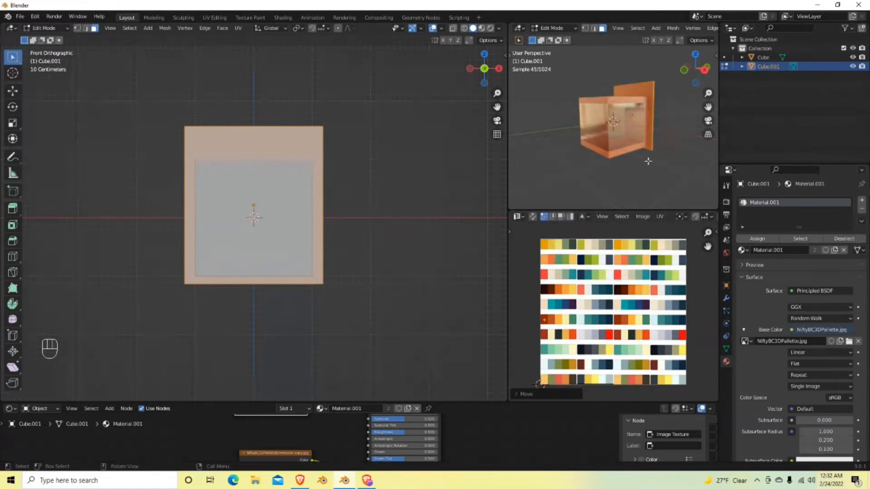
- In Object Mode, stretch the back panel along Z by a factor of about 1.27 and move it up about 0.22 m
key(Tab)
middle_drag(634, 162, 695, 161)
click(268, 145)
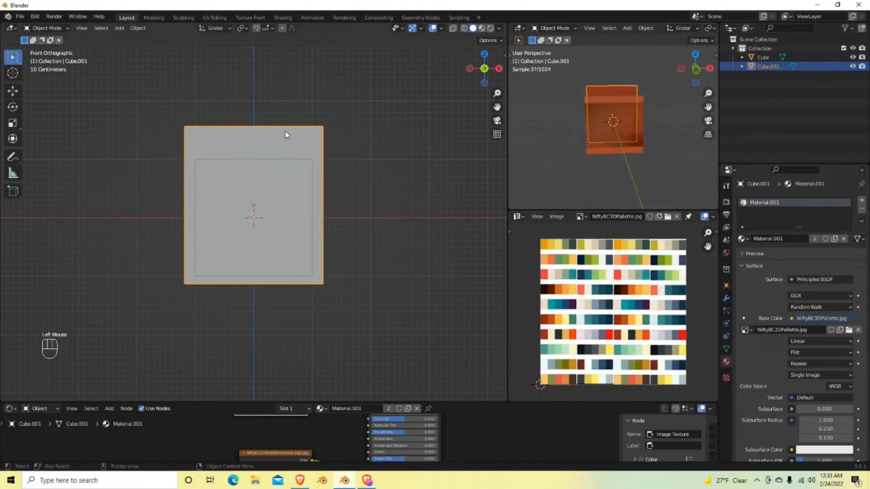
key(s)
key(z)
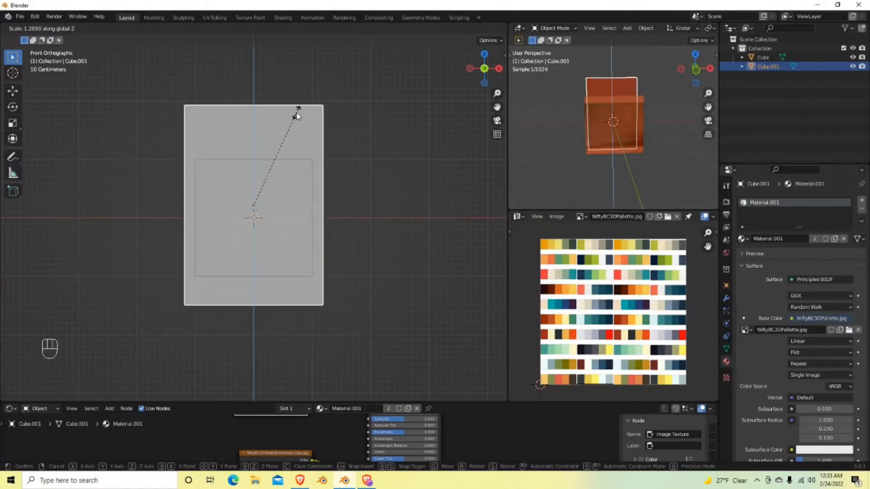
click(297, 116)
key(g)
key(z)
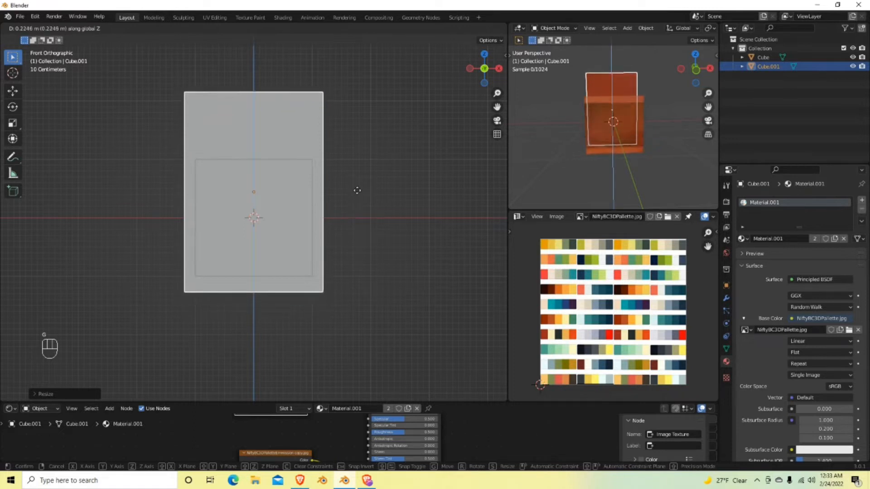
click(357, 191)
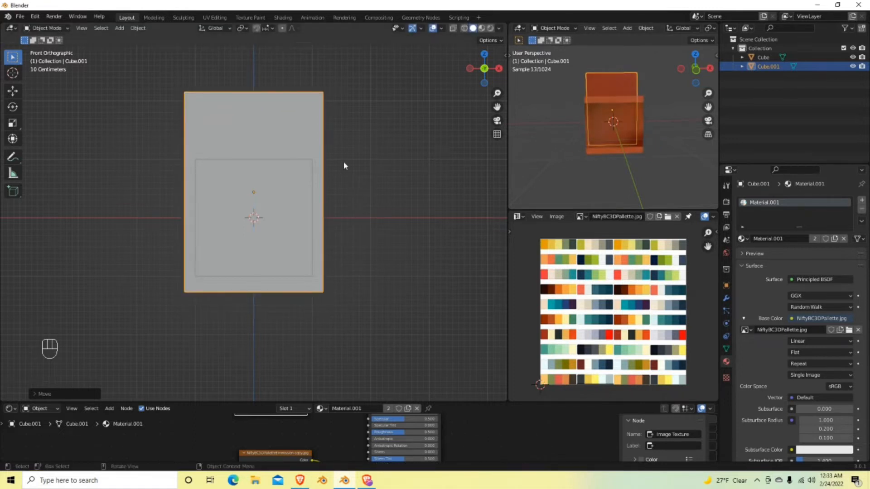
mouse_move(641, 152)
middle_down()
mouse_move(605, 152)
mouse_move(712, 156)
mouse_move(642, 154)
middle_up()
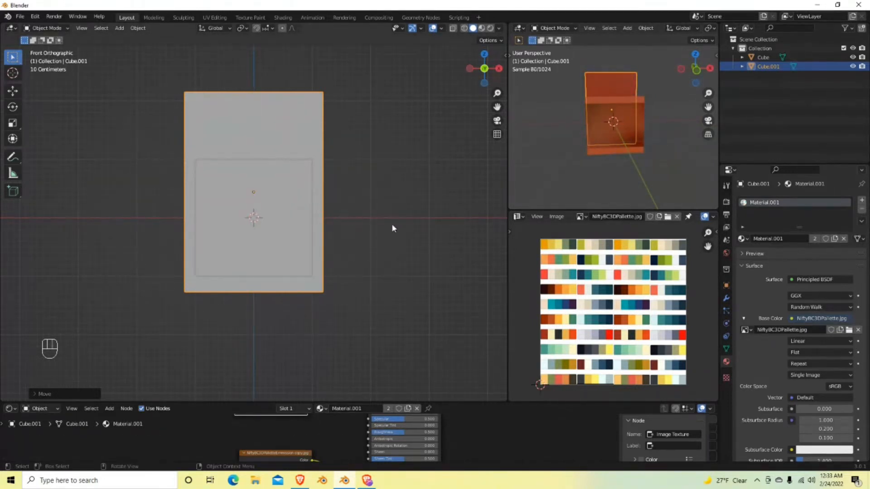
- Show the scene in wireframe, add a monkey mesh, and scale it down to fit inside the cube
middle_drag(388, 239, 254, 198)
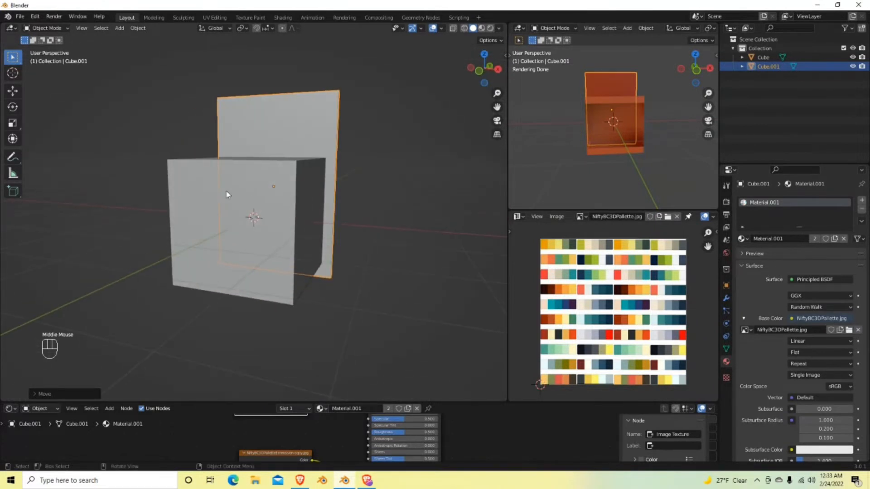
click(464, 29)
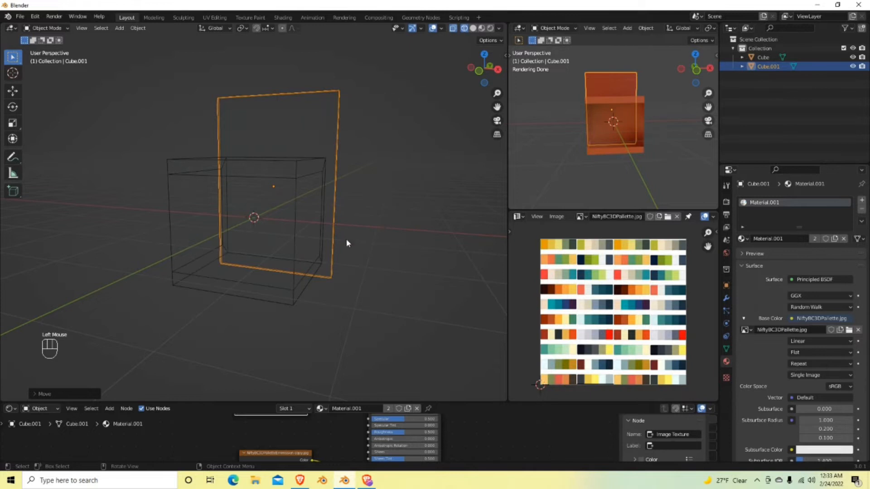
key(shift+a)
mouse_move(287, 254)
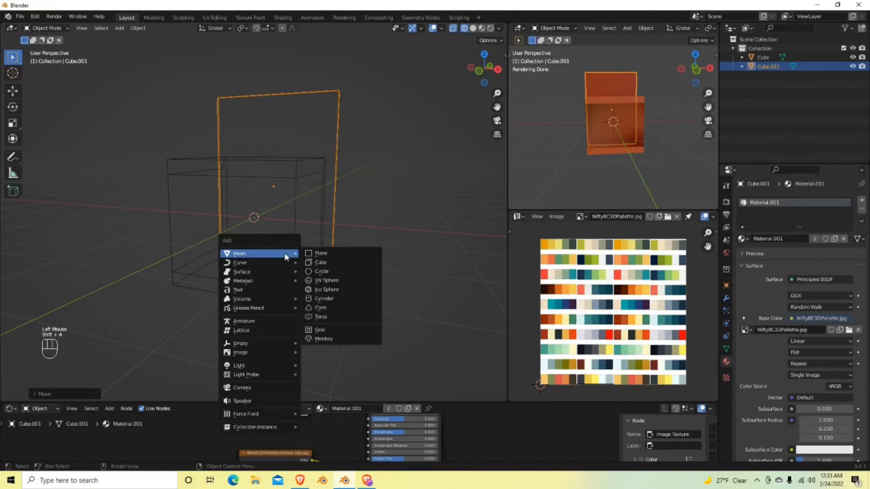
click(332, 338)
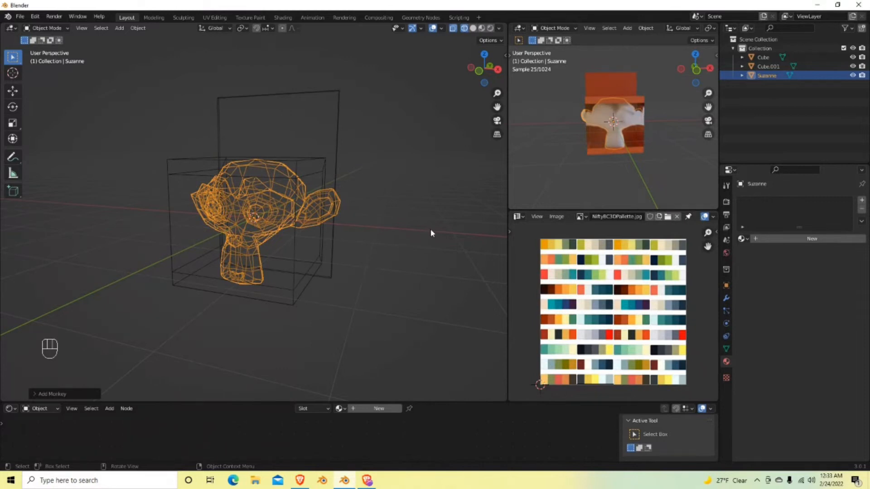
key(s)
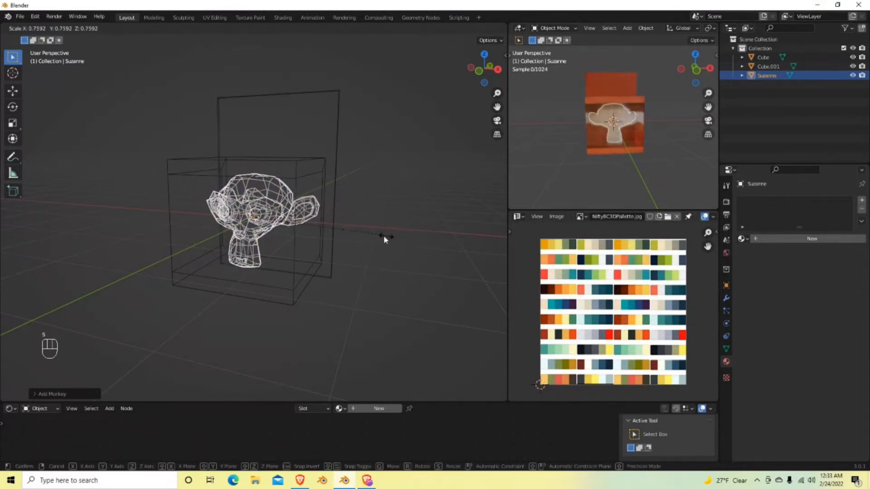
click(358, 238)
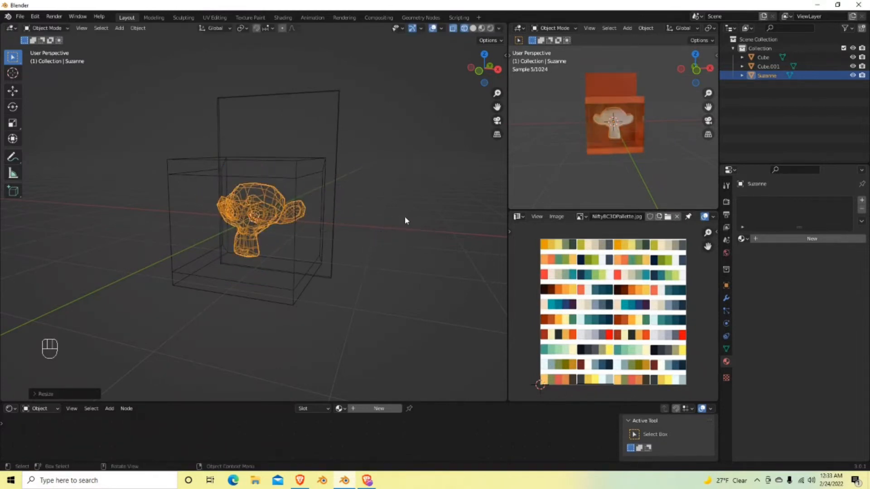
- Give the monkey a new material with a golden-orange base colour, metallic about 0.44 and roughness about 0.25
middle_drag(612, 144, 537, 156)
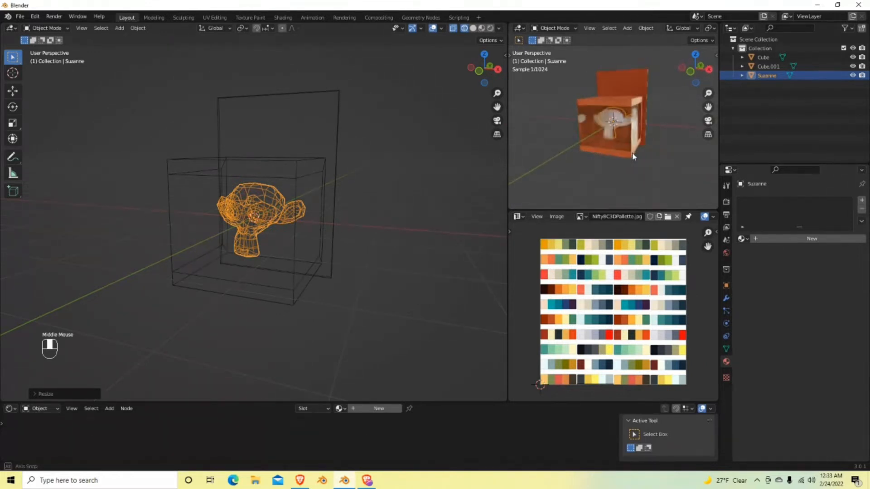
click(809, 241)
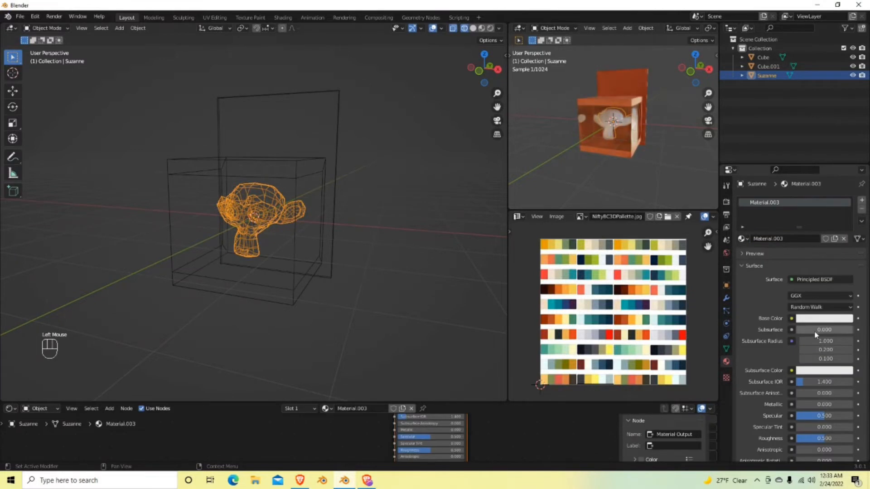
click(813, 318)
click(788, 248)
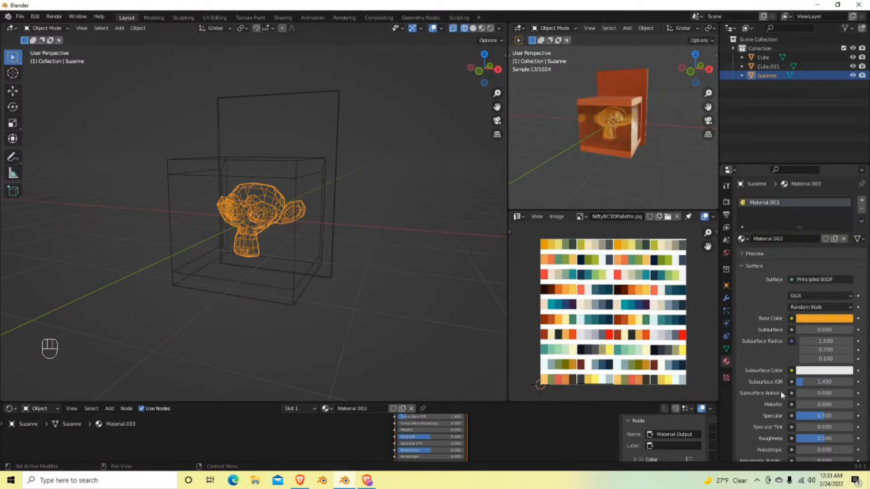
scroll(800, 385, down, 3)
drag(814, 366, 800, 369)
drag(805, 331, 846, 328)
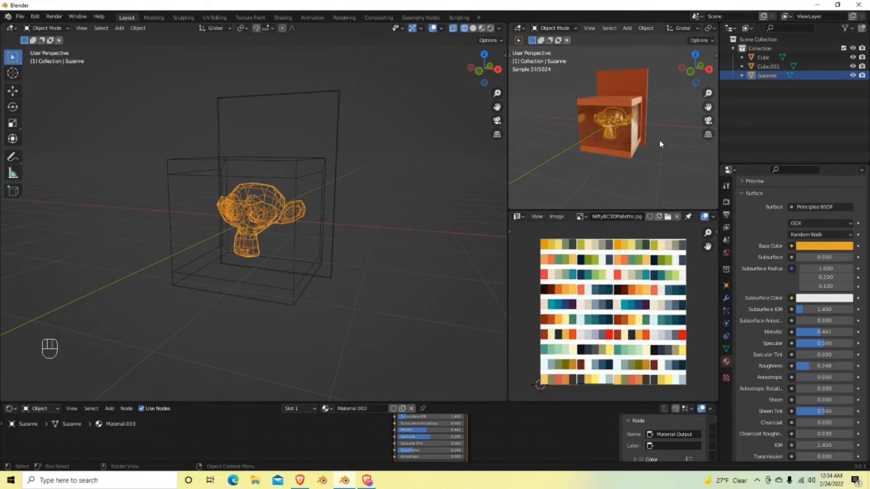
scroll(664, 138, up, 2)
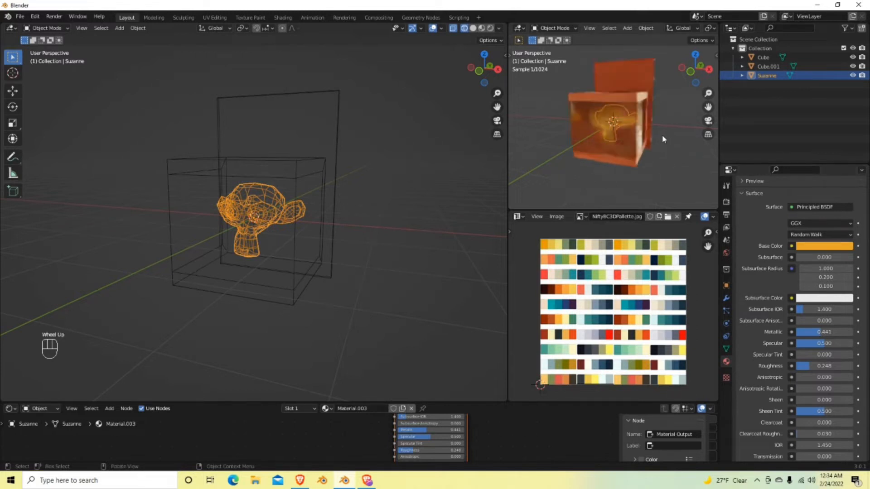
middle_drag(670, 146, 635, 181)
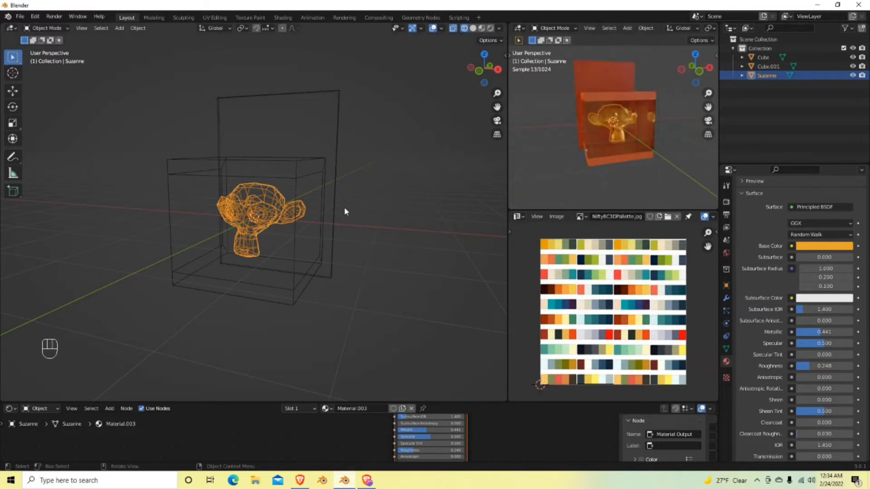
- Add a text object at the scene's centre and delete its default text in Edit Mode
middle_drag(372, 235, 274, 119)
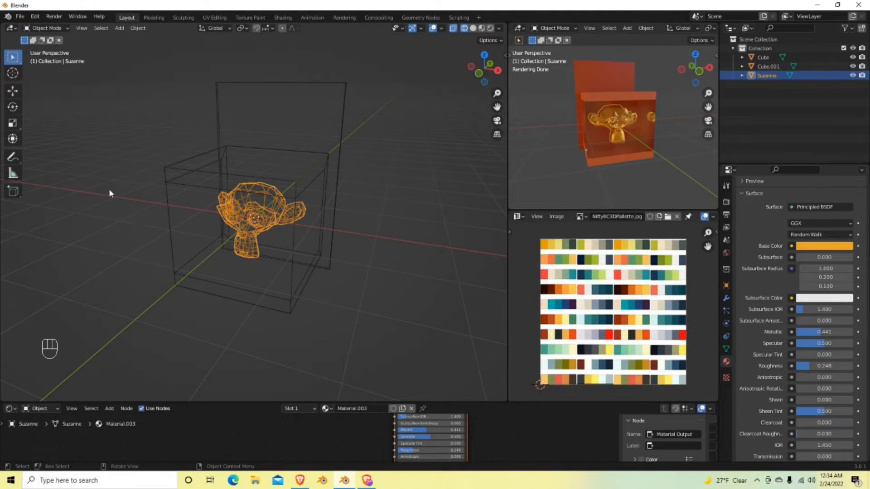
key(shift+a)
mouse_move(110, 193)
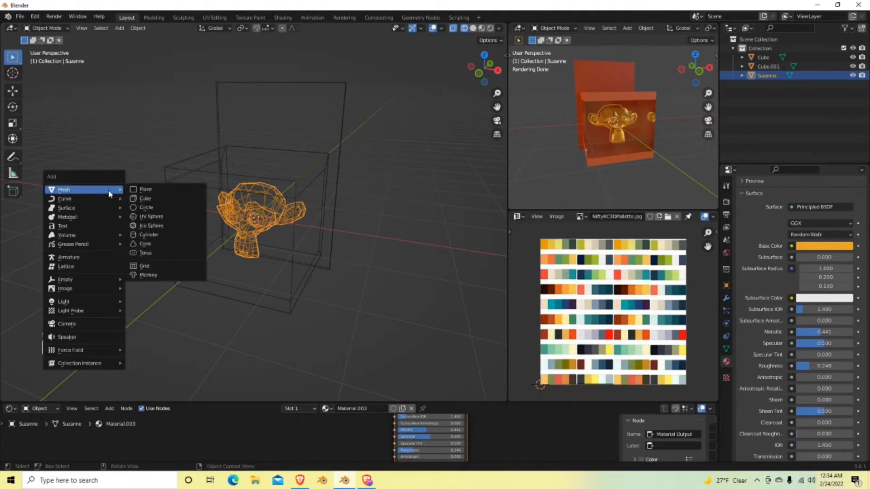
click(104, 232)
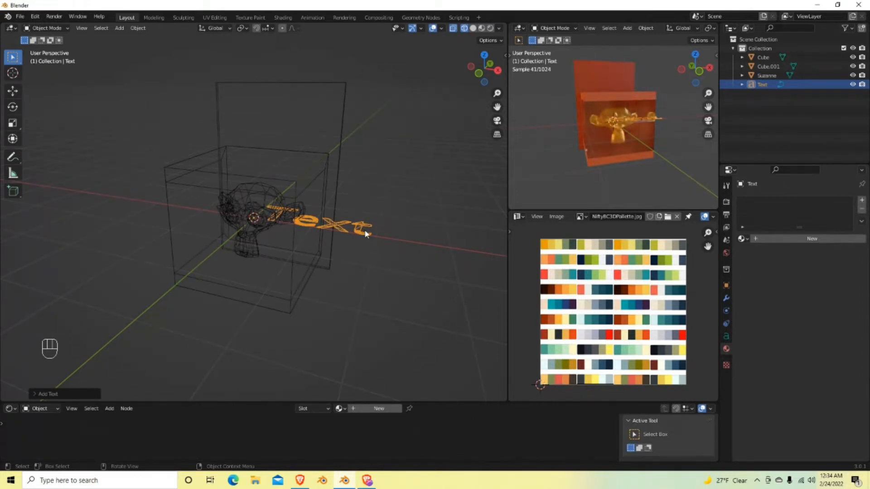
key(Tab)
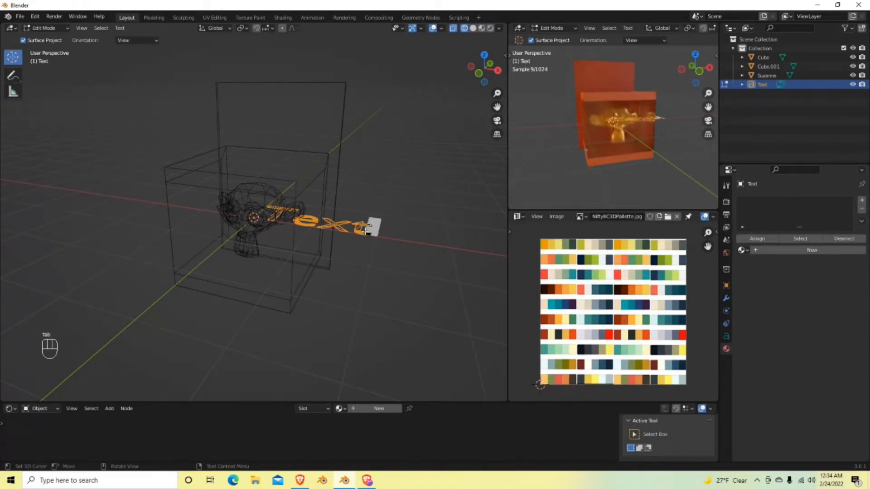
key(BackSpace)
key(BackSpace)
key(BackSpace)
key(BackSpace)
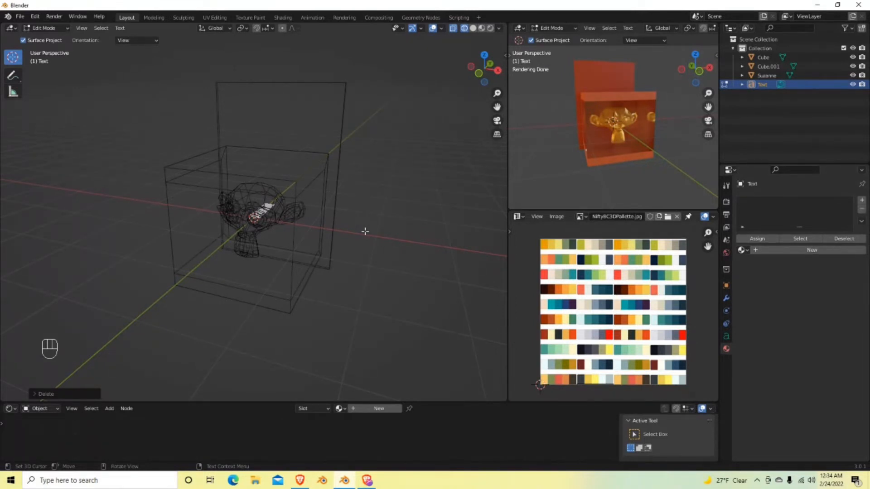
key(shift)
text(WAX)
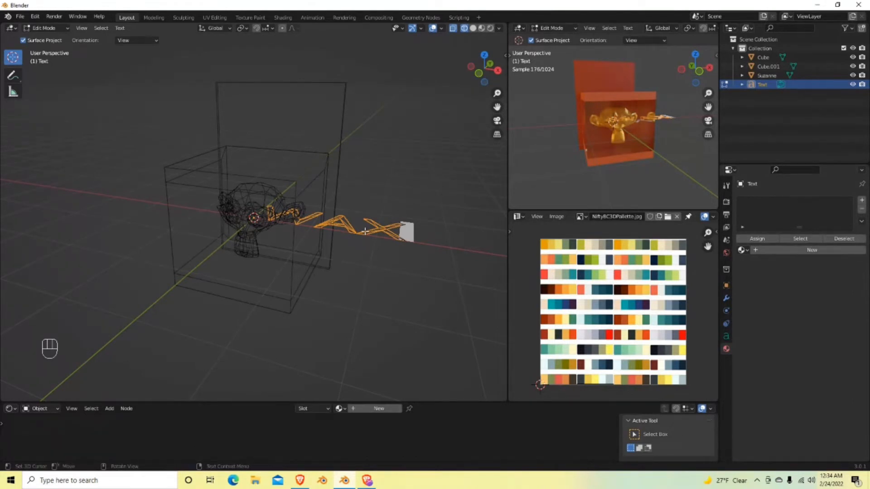
key(BackSpace)
key(BackSpace)
key(BackSpace)
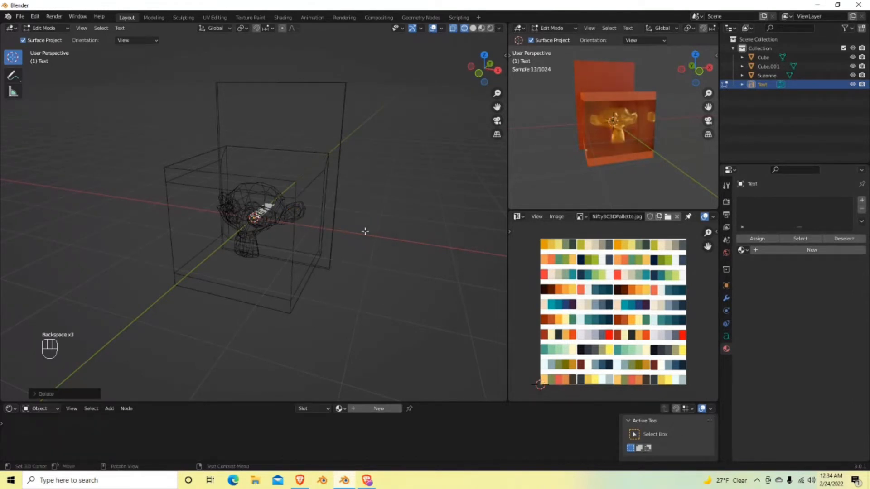
- Enter WAYC as the content of the text object and return to Object Mode
text(WAY)
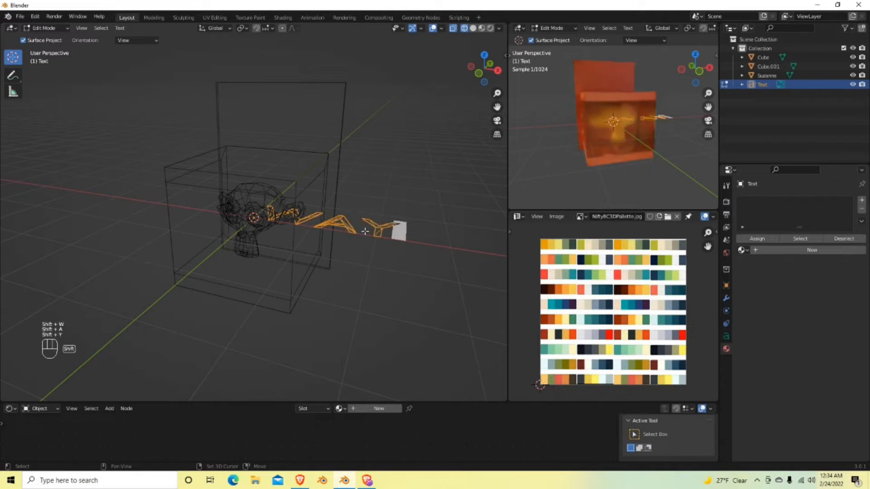
text(C)
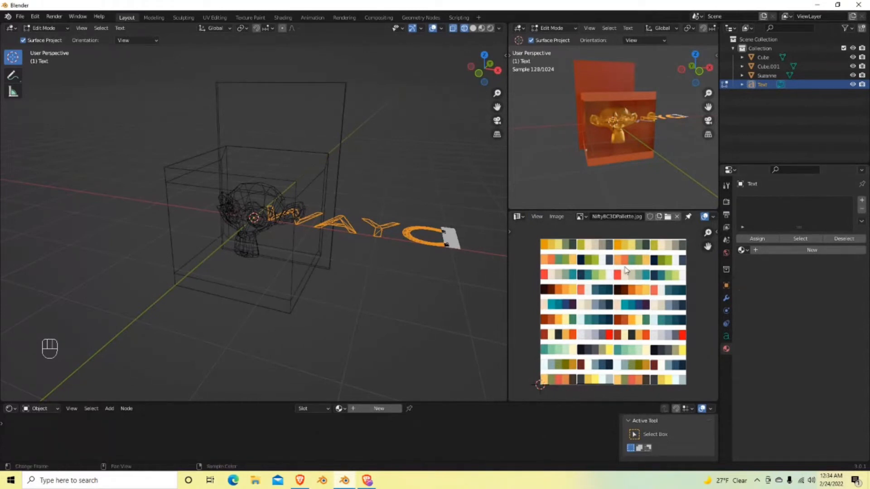
key(Tab)
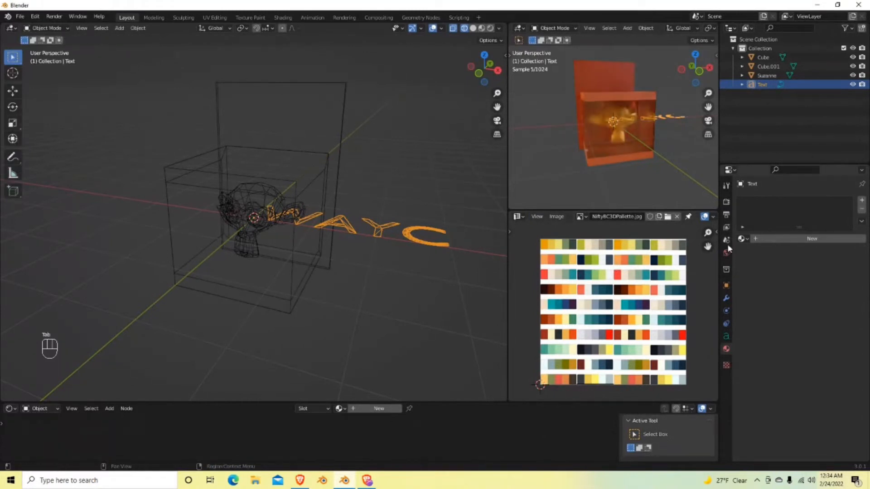
- Give the WAYC text thickness by setting its geometry Extrude value to 0.03 m
click(726, 336)
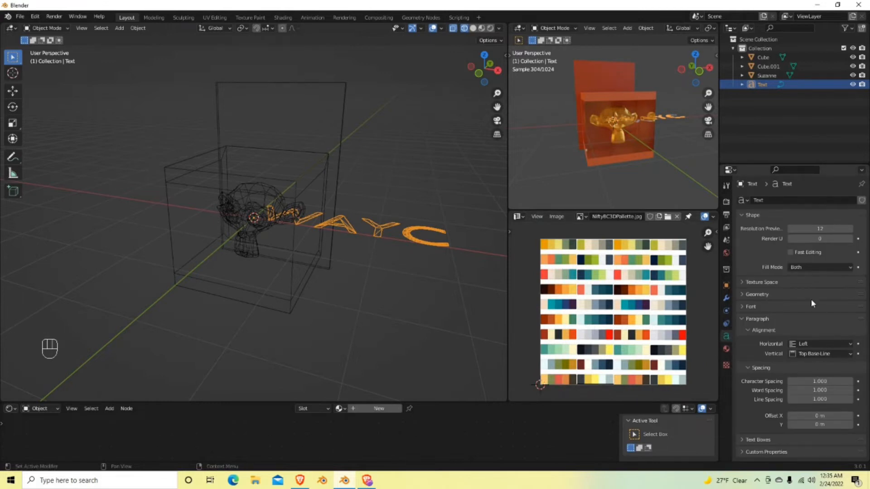
click(744, 295)
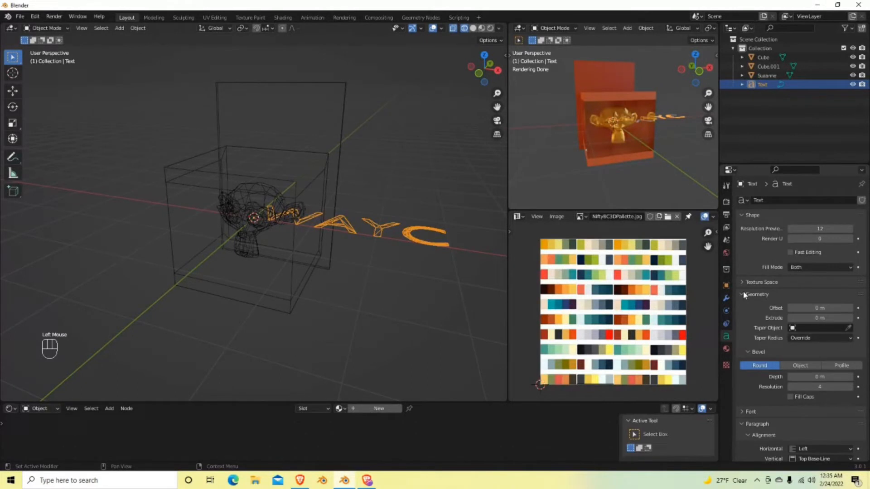
click(851, 319)
click(851, 319)
click(851, 318)
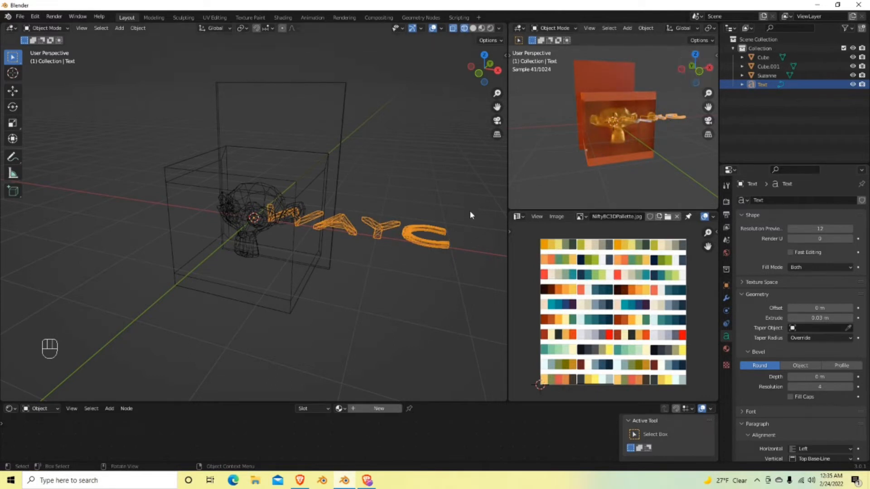
- Switch the main view to solid shading and raise the WAYC text along Z above the cube
click(473, 28)
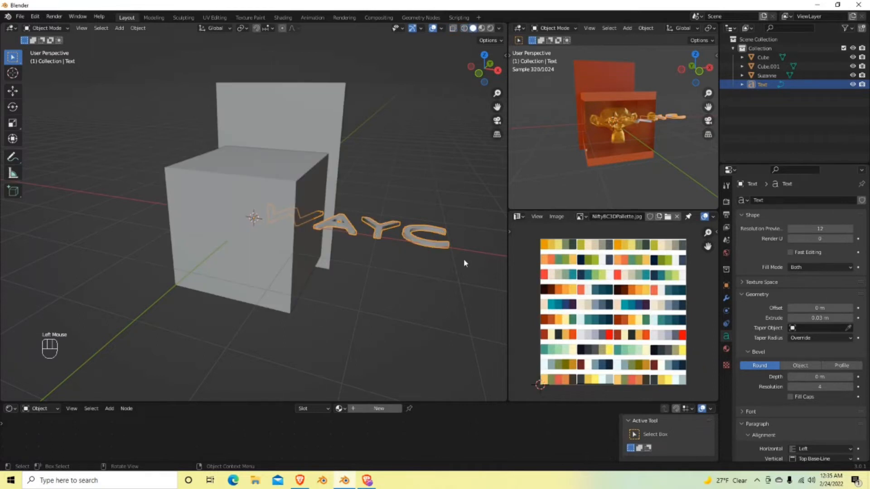
key(g)
key(z)
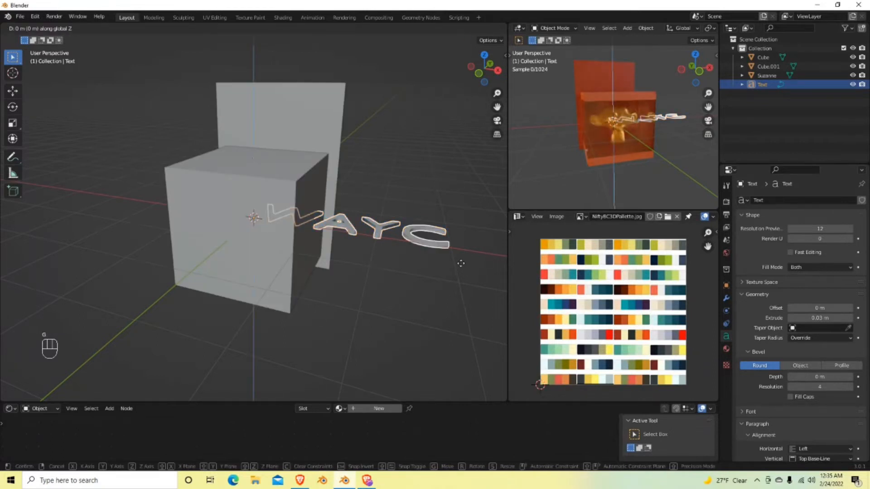
click(462, 166)
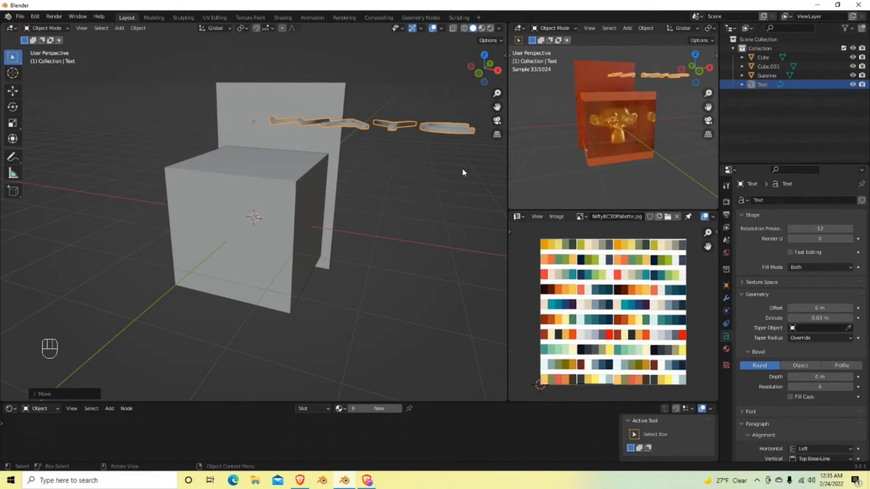
- Rotate the WAYC text 90 degrees about the global X axis so it stands upright
key(r)
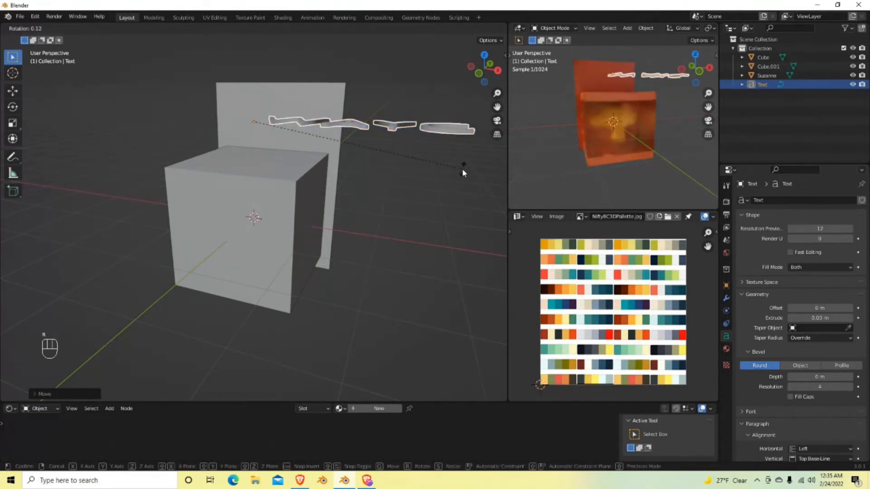
text(x)
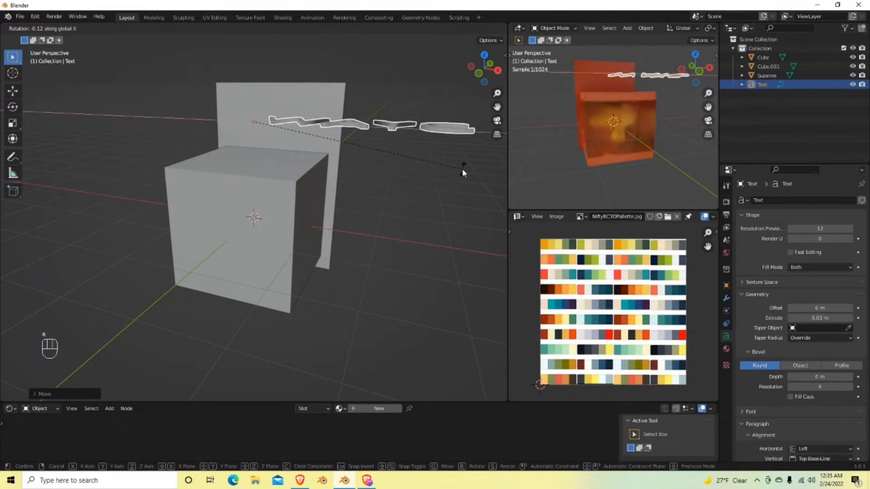
text(90)
key(Return)
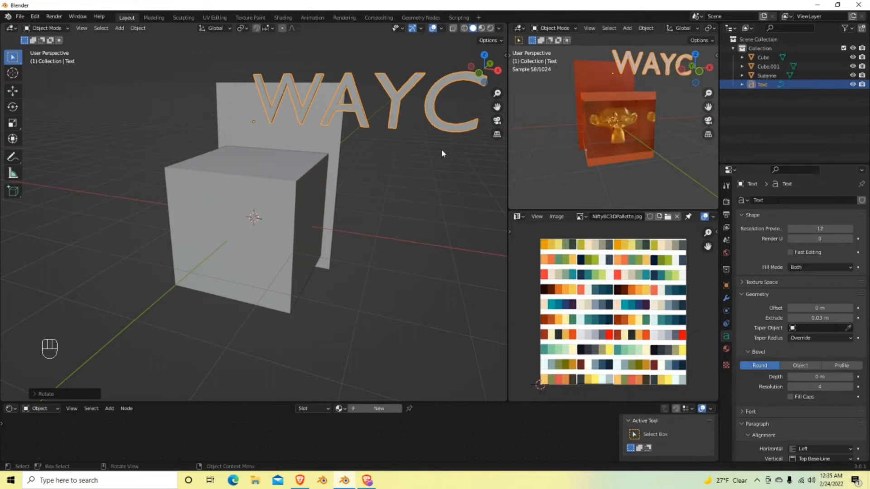
- In the front view, scale down the WAYC text and centre it on the back panel above the cube
key(KP_1)
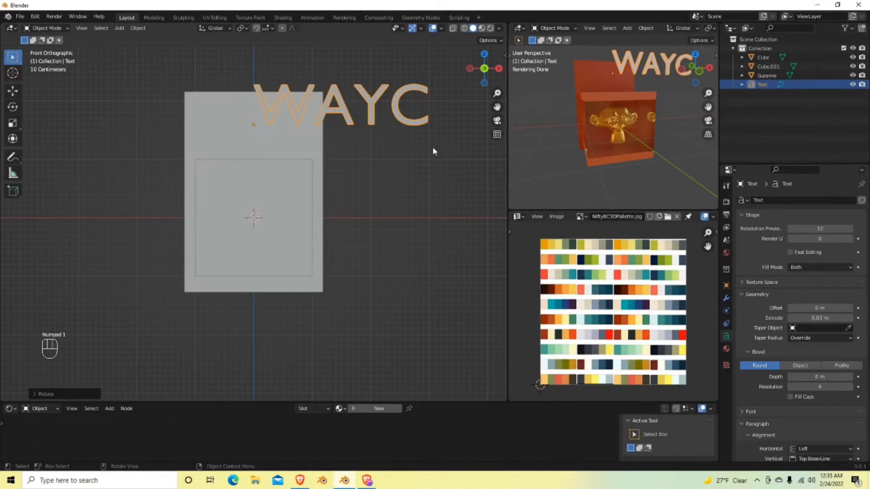
key(g)
click(348, 173)
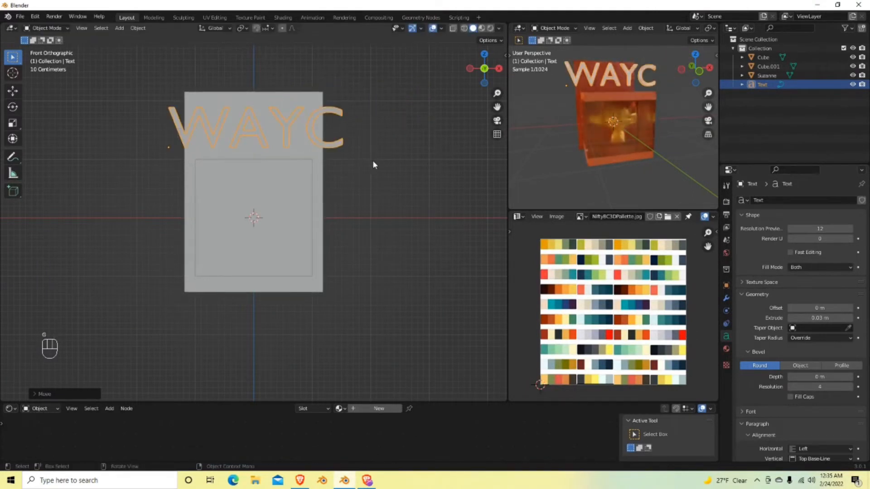
key(s)
click(316, 165)
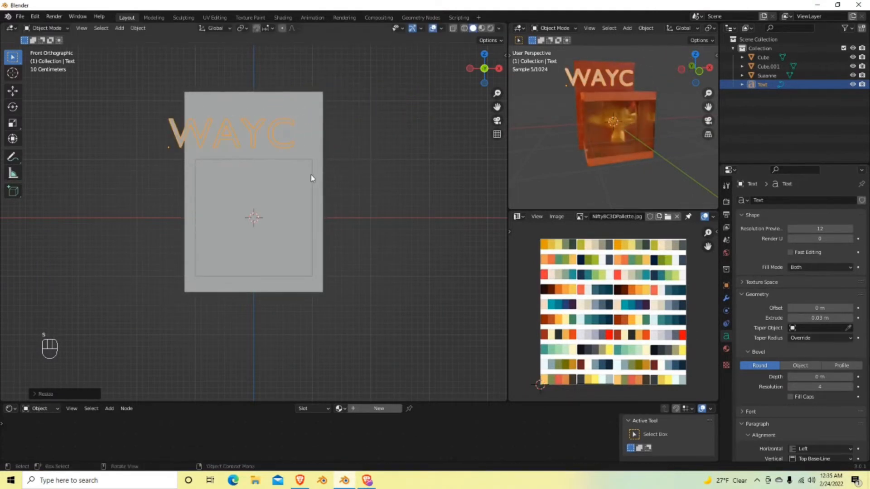
key(ctrl+z)
key(g)
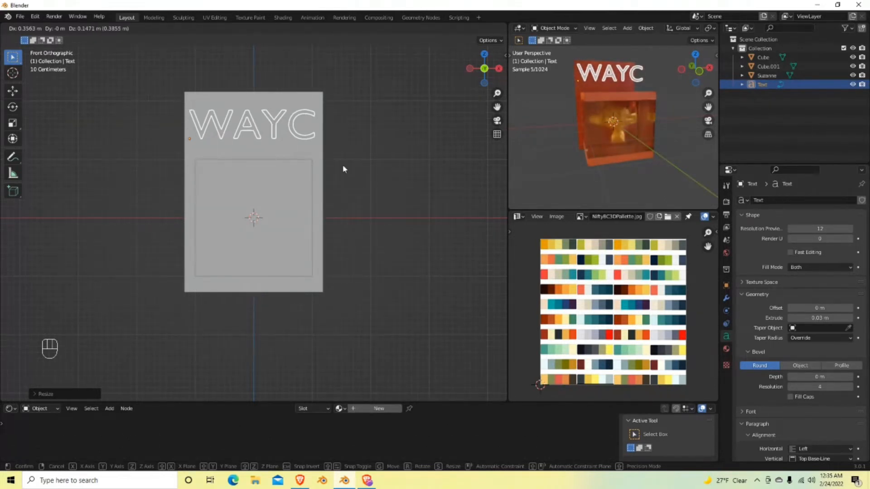
click(342, 164)
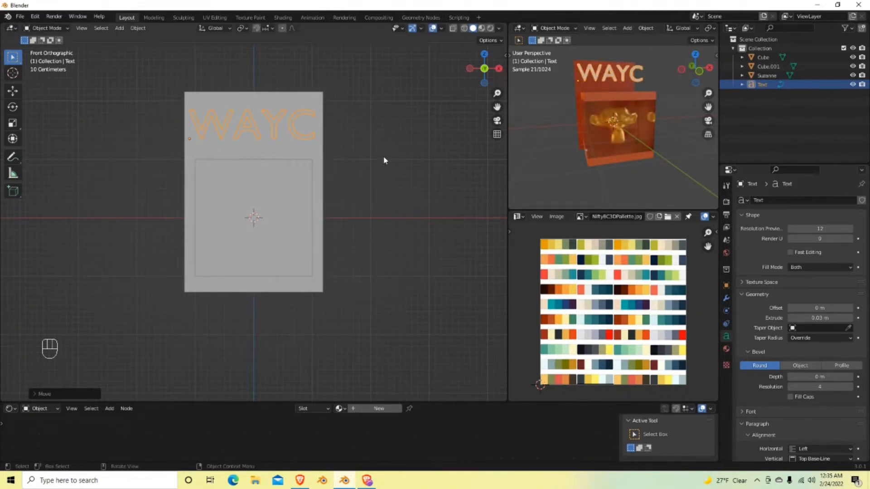
- In the right side view, move the WAYC text along Y up against the front face of the back panel
key(KP_3)
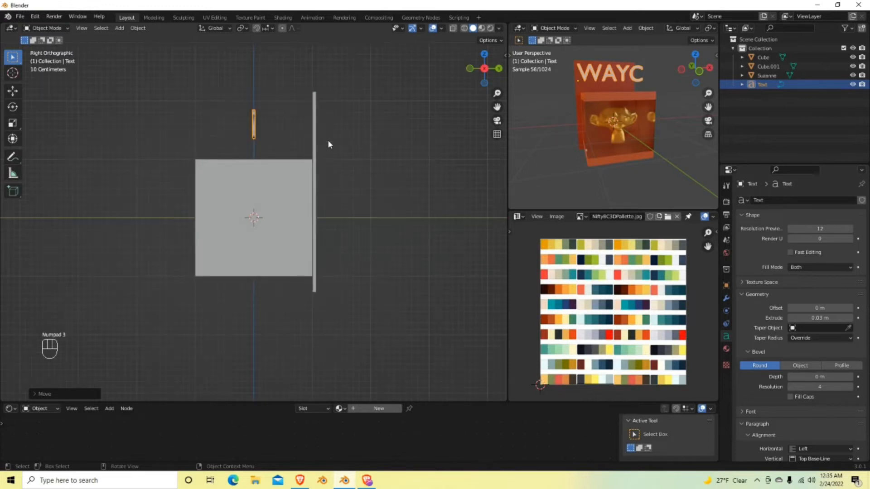
key(g)
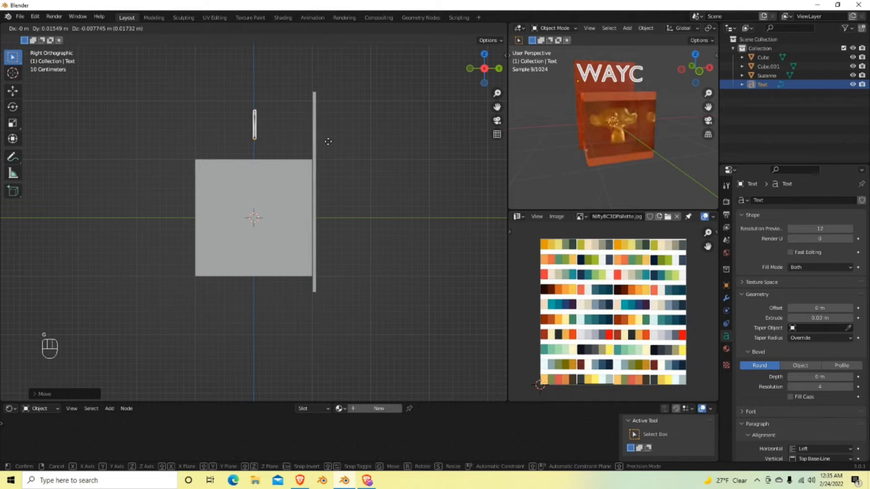
key(y)
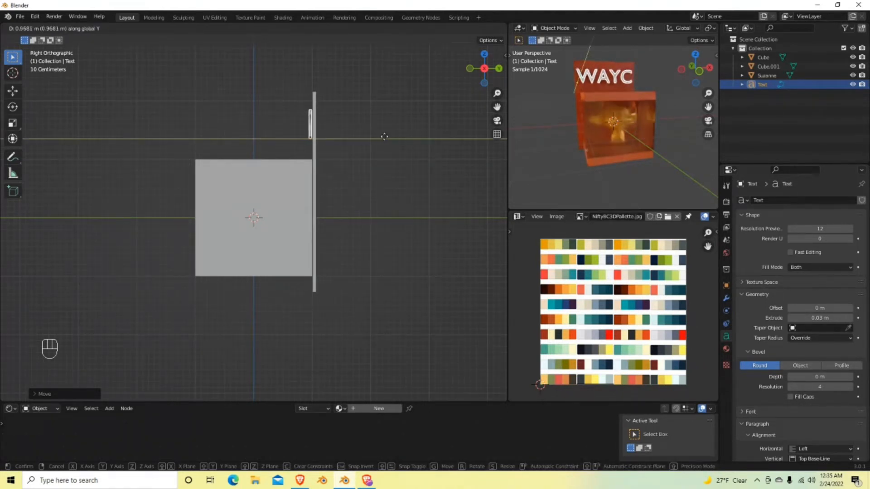
click(371, 150)
middle_drag(370, 155, 489, 193)
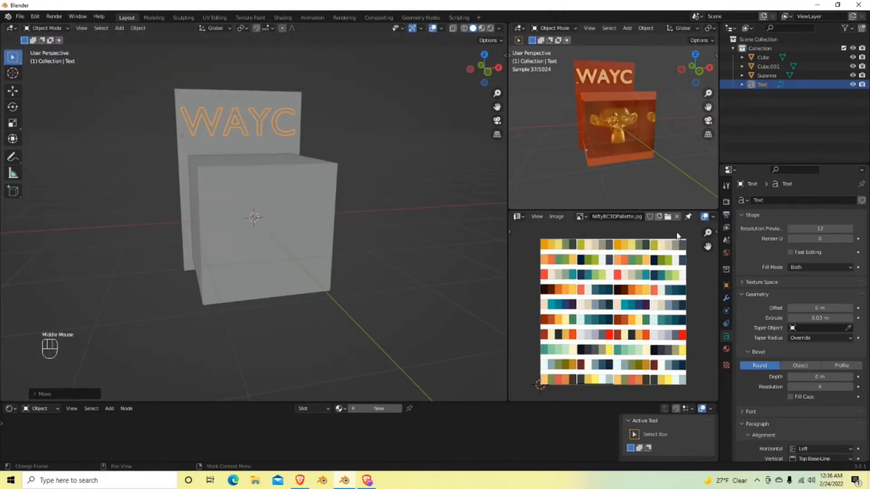
key(Tab)
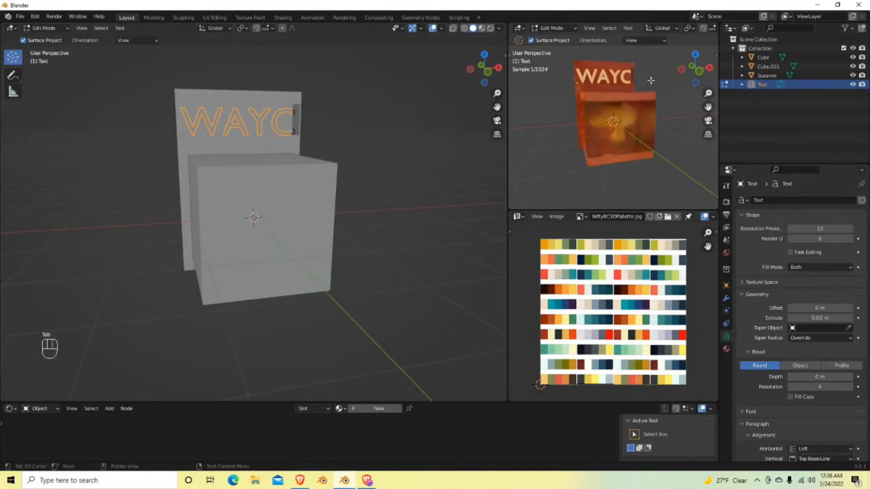
click(557, 125)
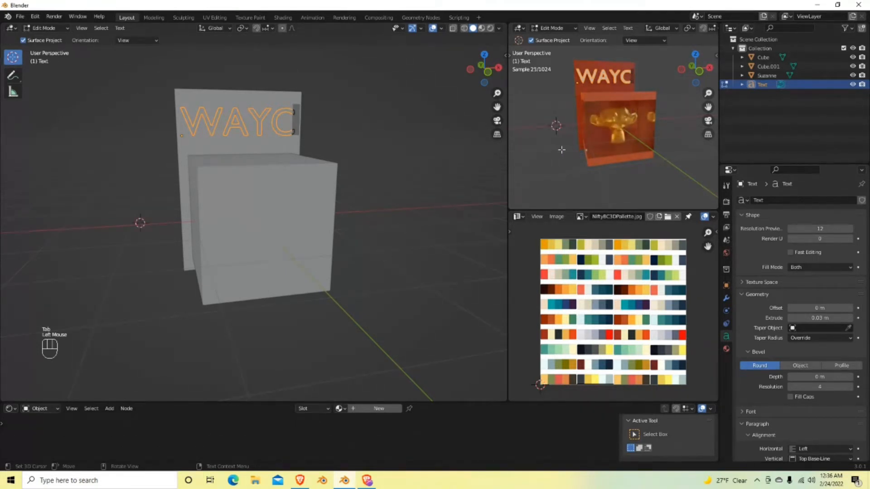
click(400, 174)
text(S)
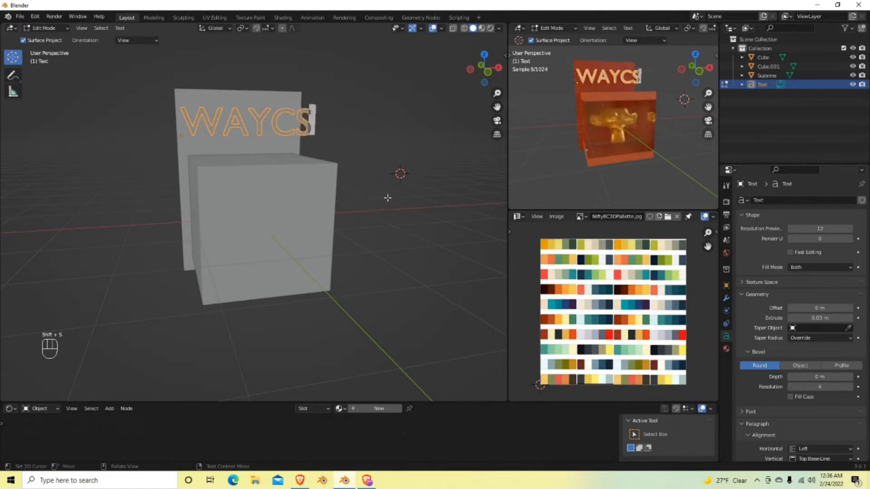
click(388, 198)
text(s)
key(BackSpace)
key(BackSpace)
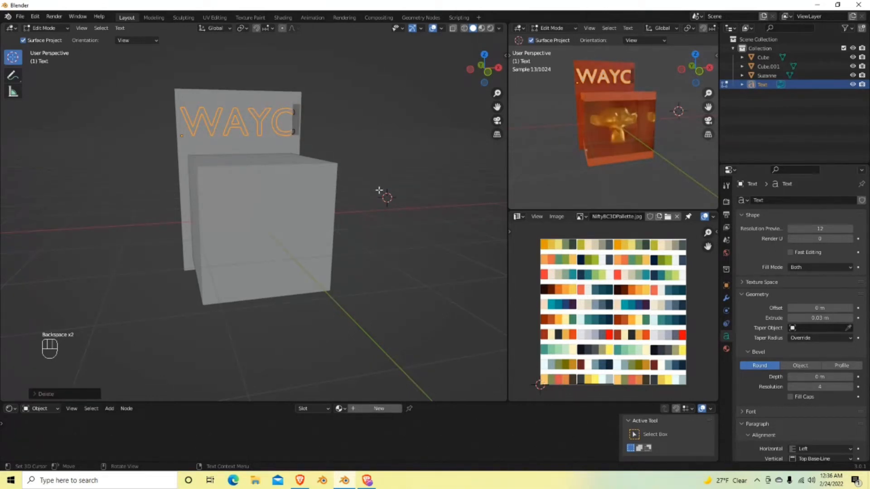
key(Tab)
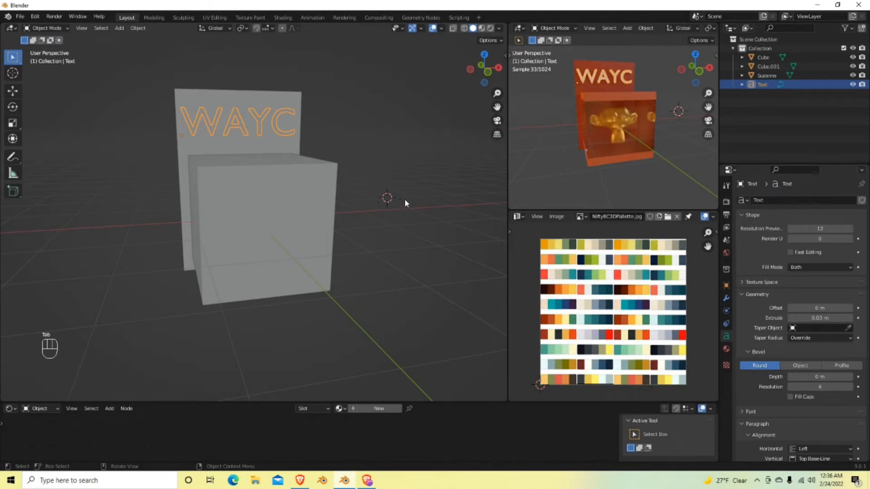
- Deselect the WAYC text and snap the 3D cursor to the world origin
middle_drag(406, 203, 381, 210)
click(384, 218)
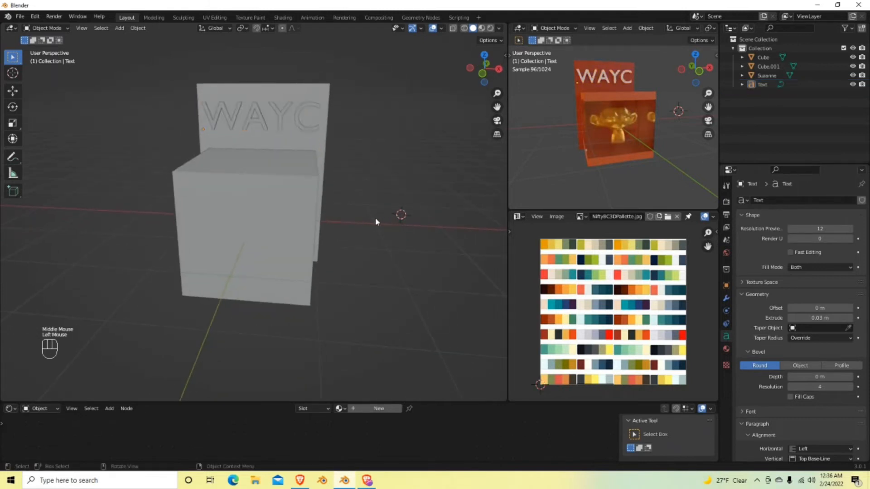
key(ctrl+s)
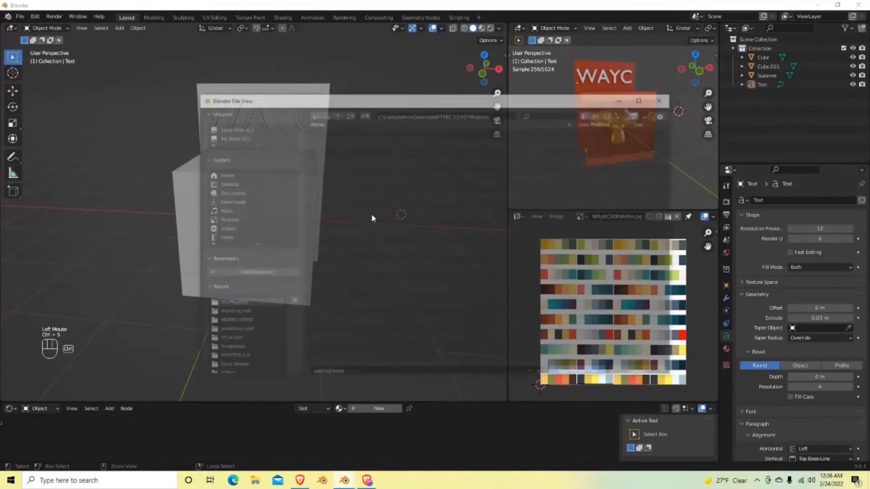
click(641, 367)
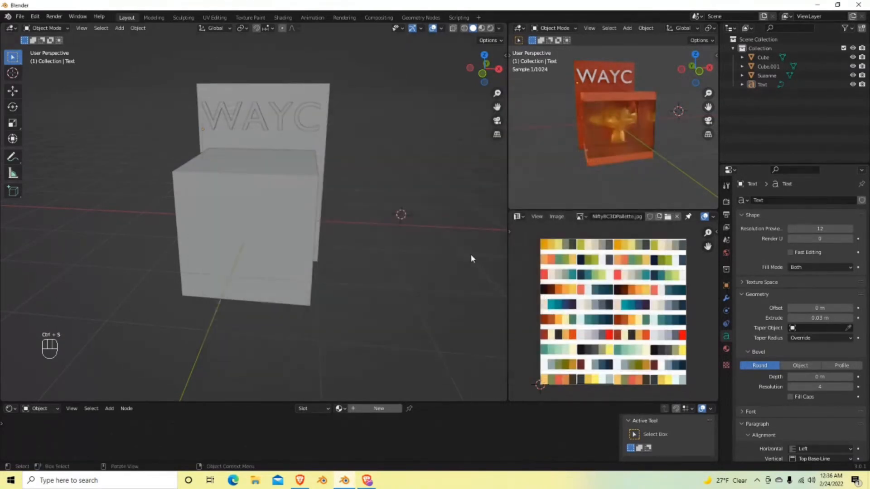
key(shift+s)
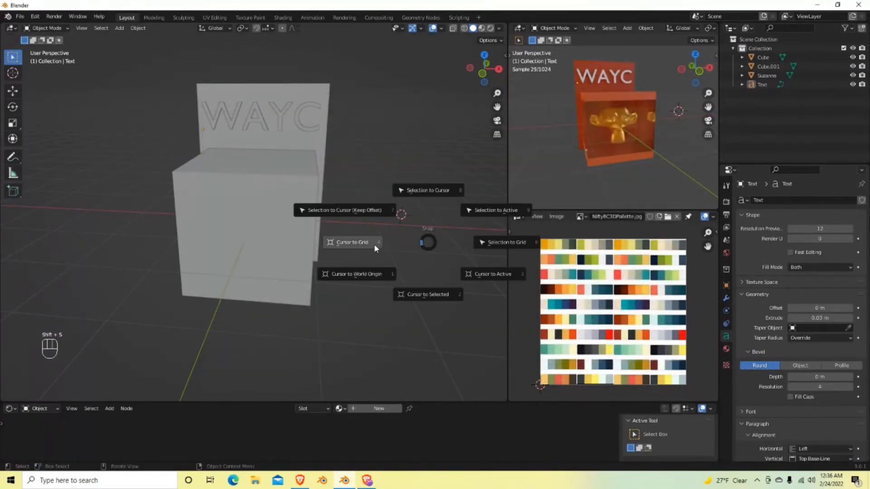
click(364, 277)
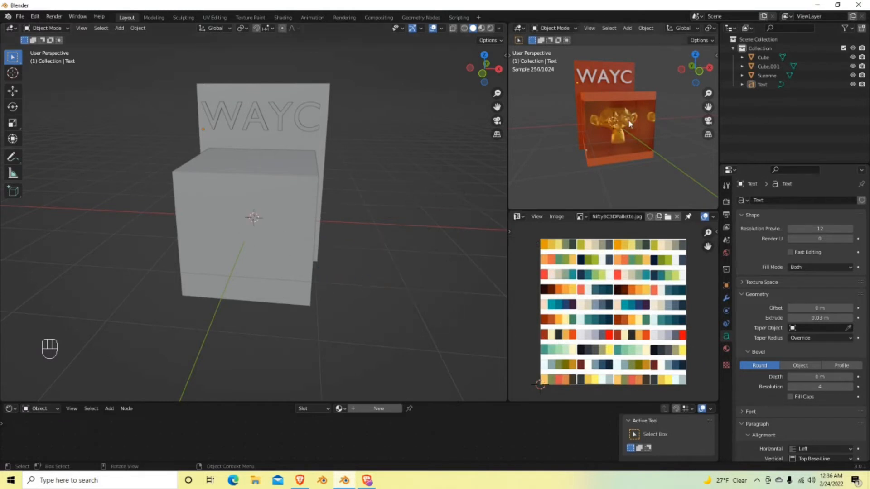
- Widen the main 3D viewport by narrowing the rendered preview and palette image areas beside it
middle_drag(656, 159, 576, 152)
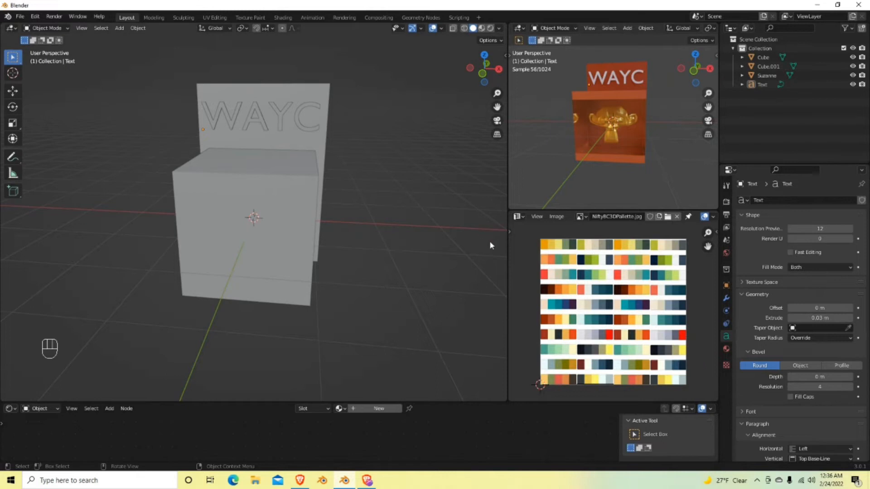
drag(506, 186, 628, 186)
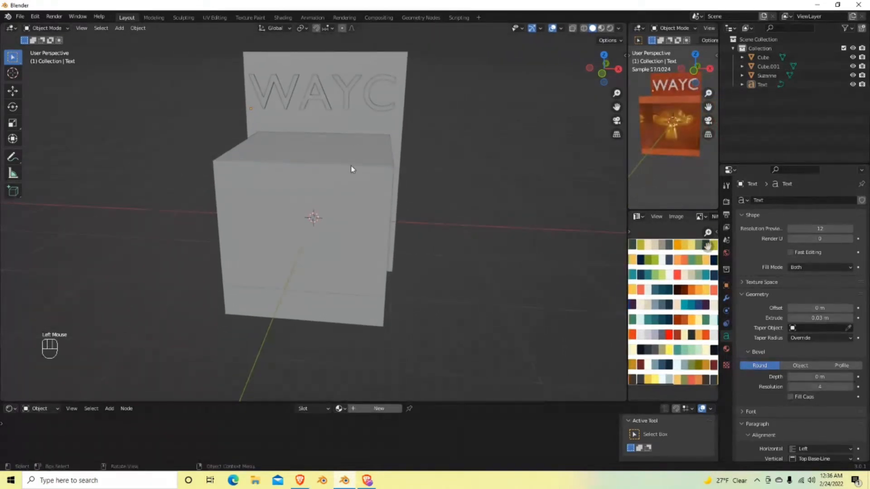
scroll(443, 189, down, 2)
middle_drag(412, 240, 409, 234)
- Add a plane mesh at the world origin and scale it up into a large floor around the display case
key(shift+a)
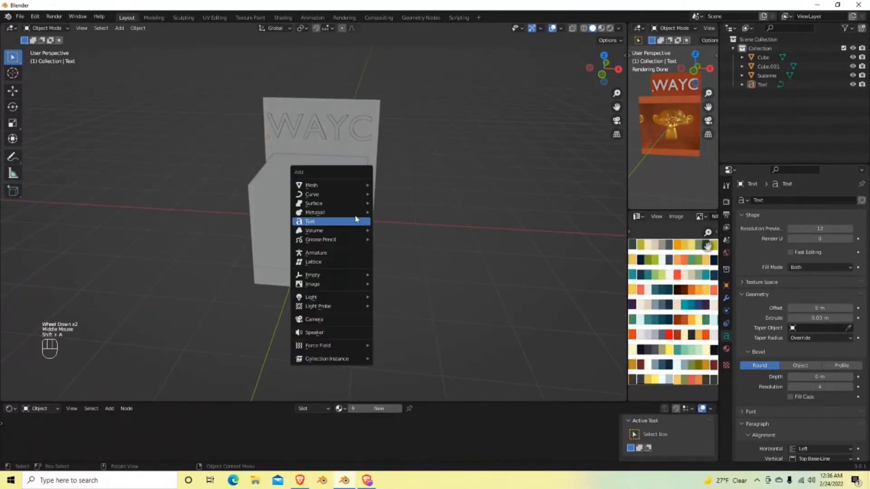
mouse_move(358, 185)
click(393, 186)
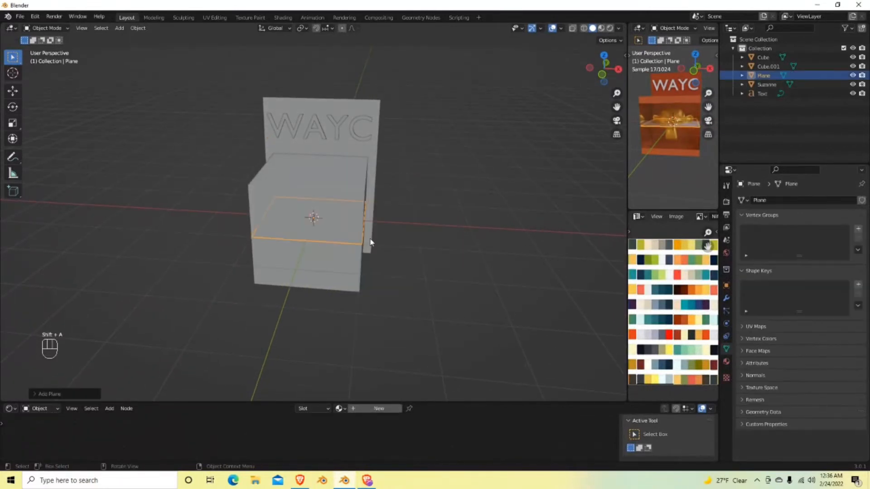
key(s)
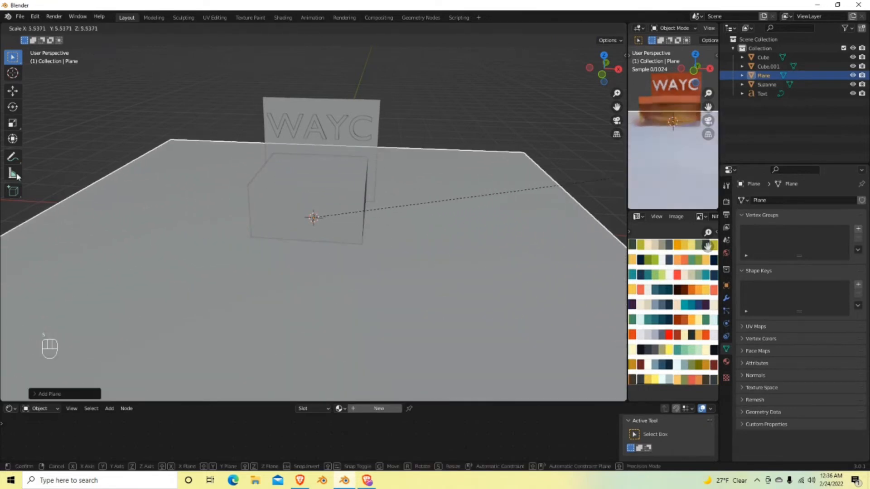
click(373, 154)
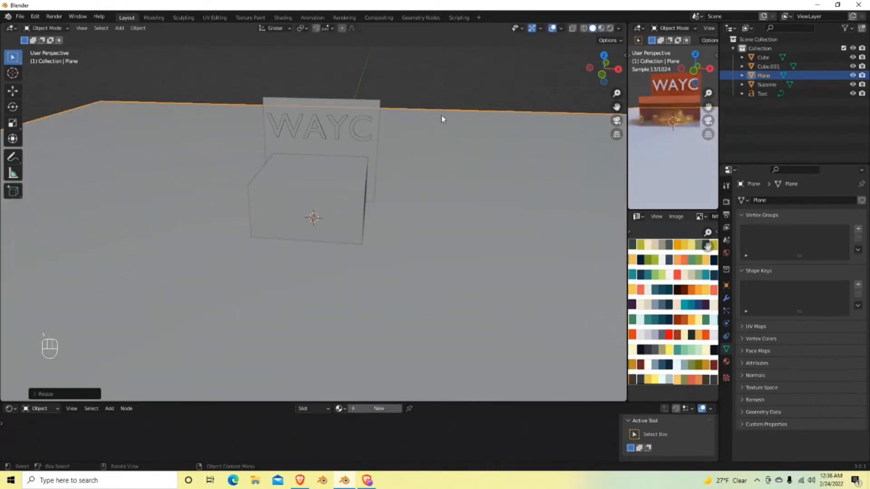
- In Edit Mode, extrude the plane's rear edge upward along Z to form a tall backdrop wall
key(Tab)
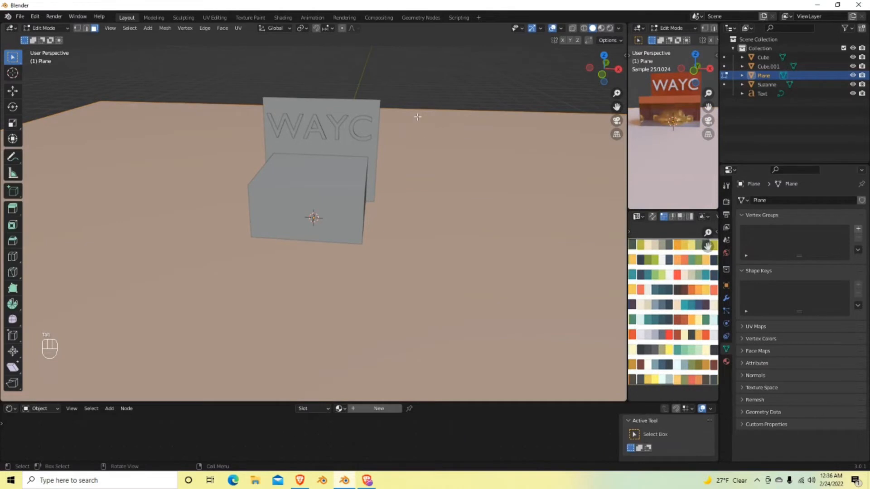
key(2)
click(414, 113)
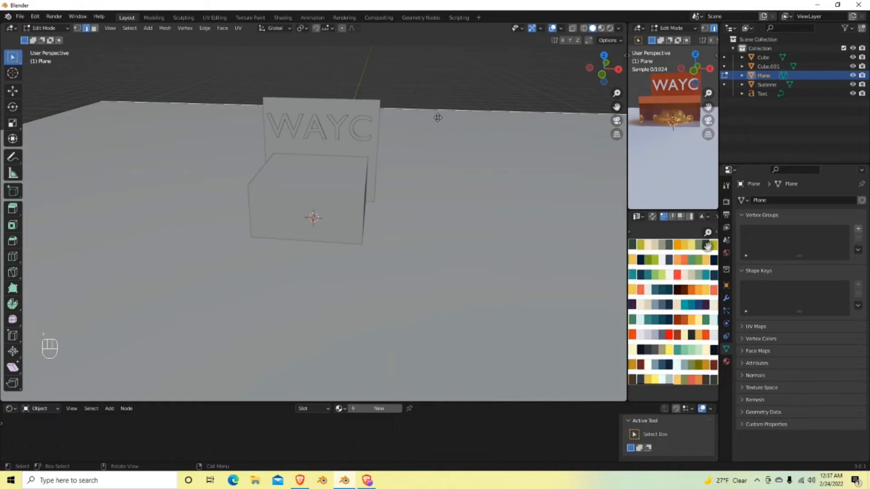
key(g)
key(z)
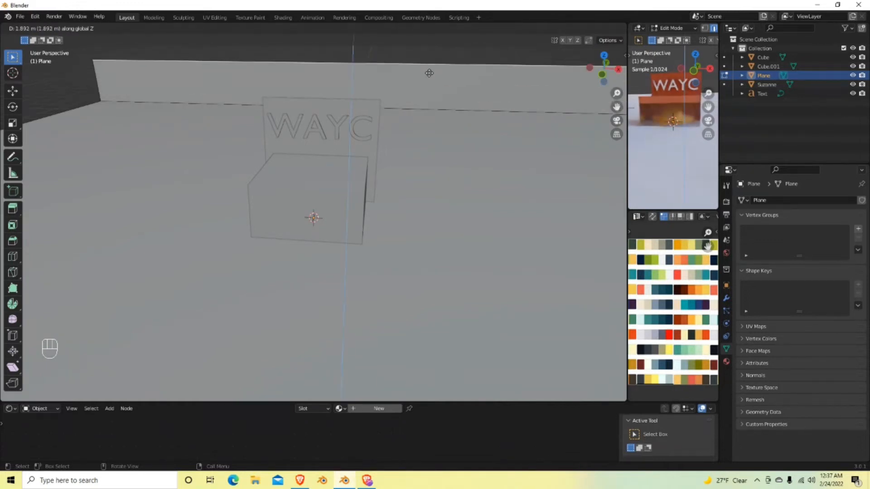
click(397, 181)
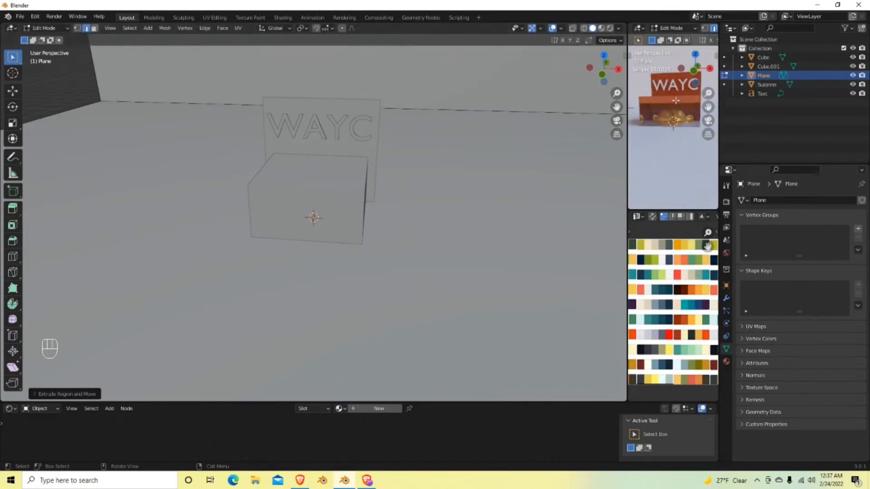
- Bevel the edge between the floor and the backdrop wall into a wide, multi-segment curve, and leave Edit Mode
click(436, 110)
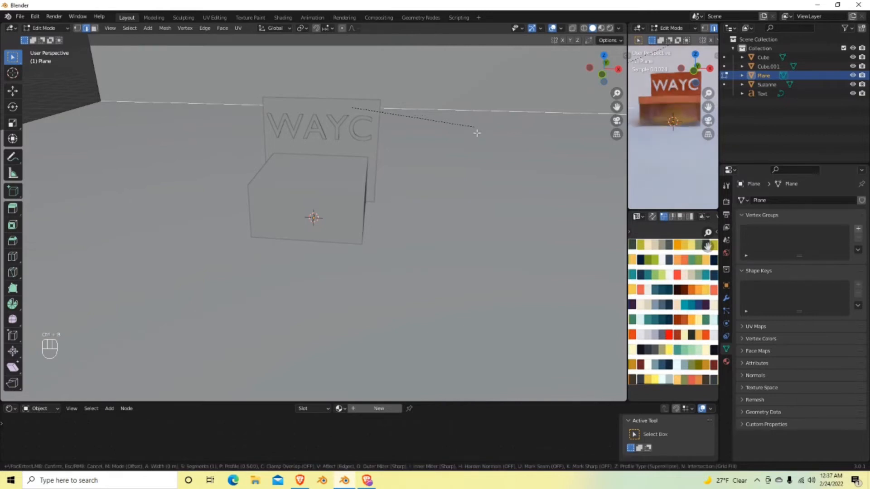
key(ctrl+b)
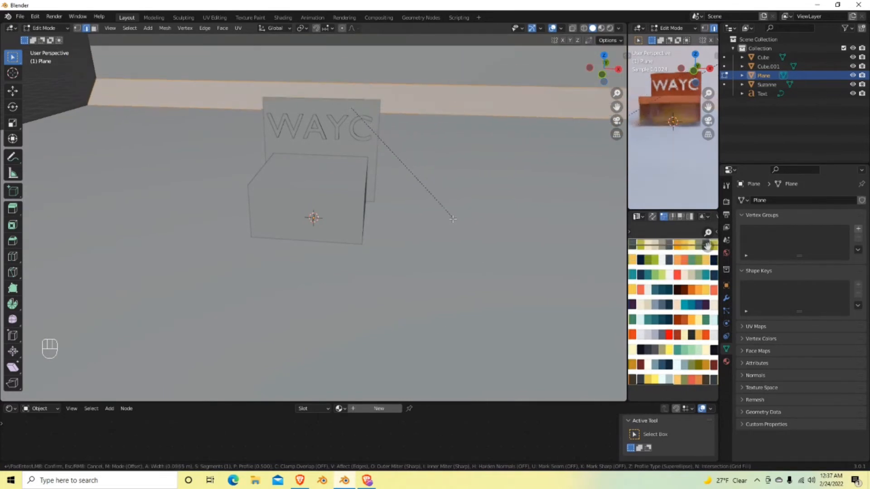
scroll(454, 219, up, 6)
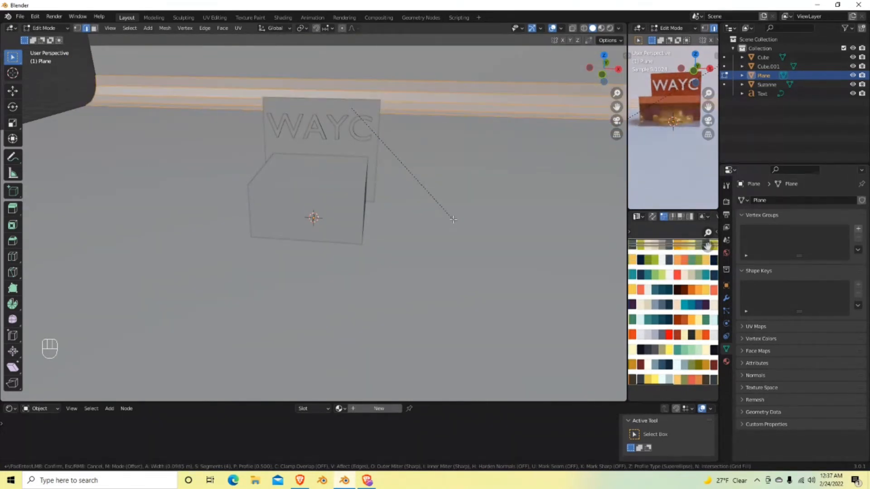
scroll(526, 210, up, 7)
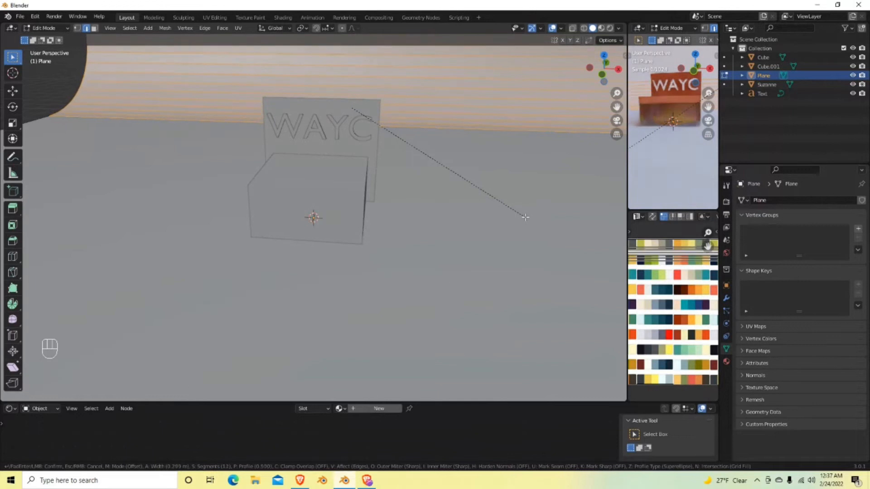
click(547, 233)
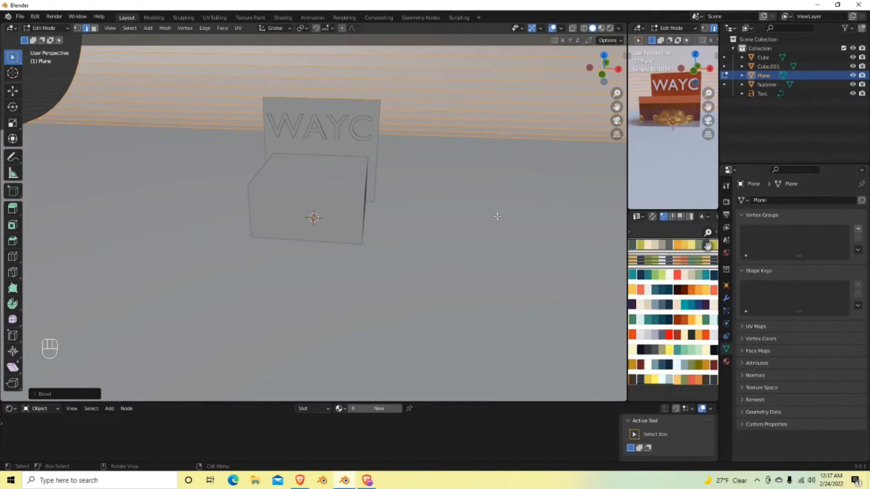
key(Tab)
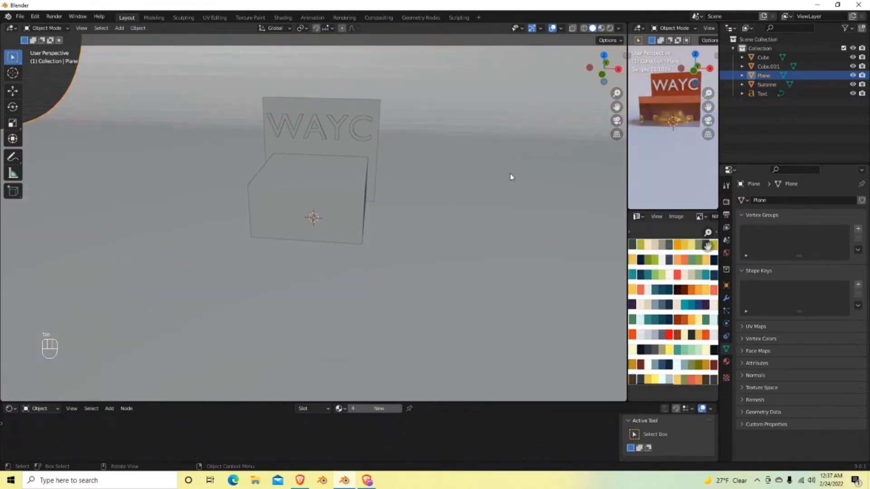
- Shade the curved backdrop plane smooth and widen the rendered preview beside the main viewport
middle_drag(510, 173, 506, 157)
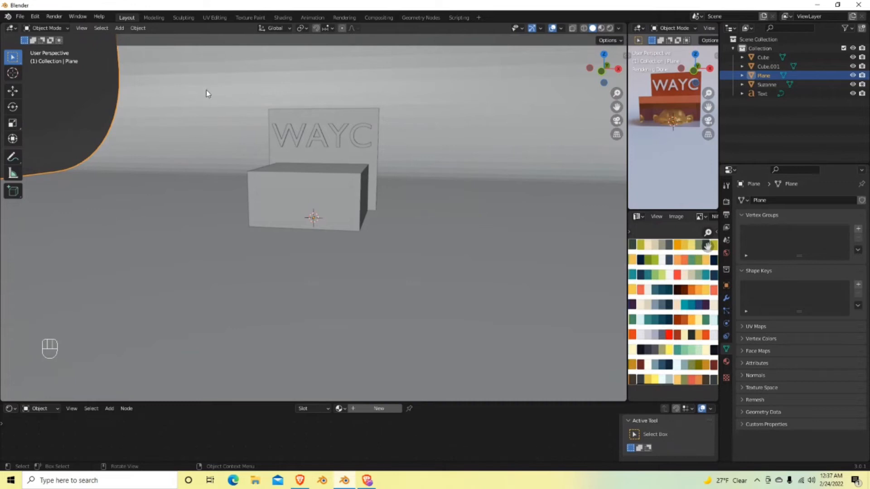
right_click(436, 97)
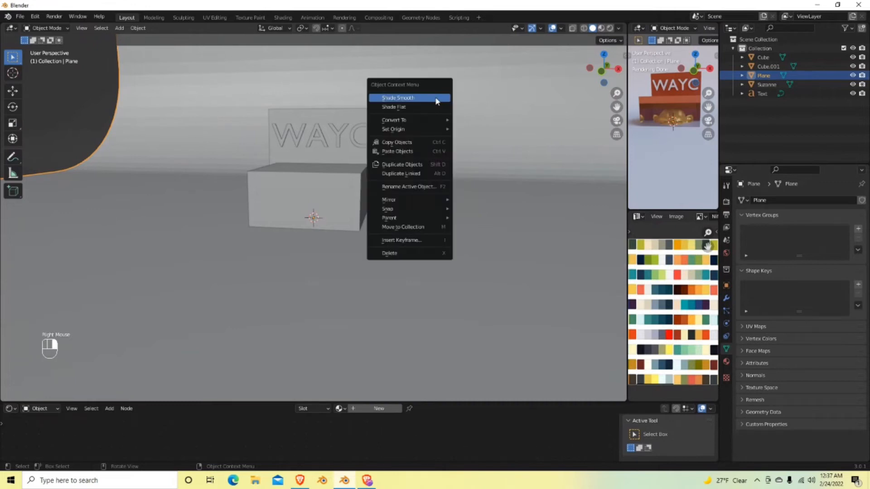
click(405, 98)
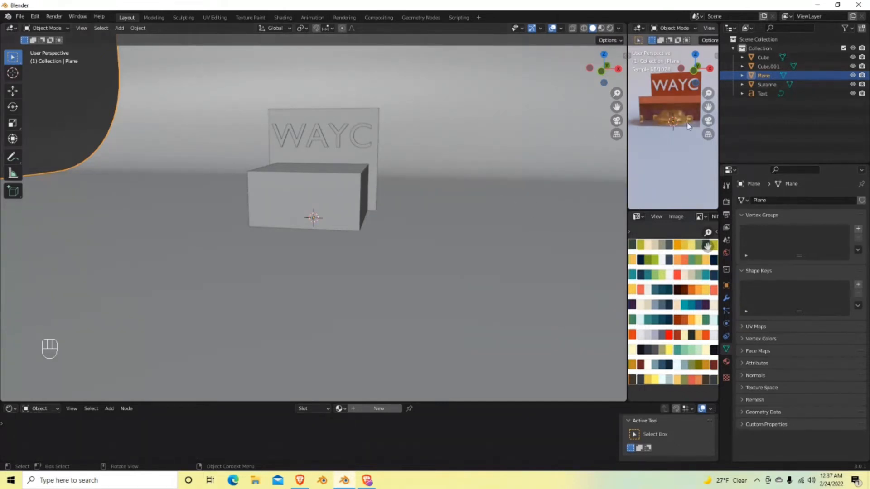
drag(628, 164, 470, 180)
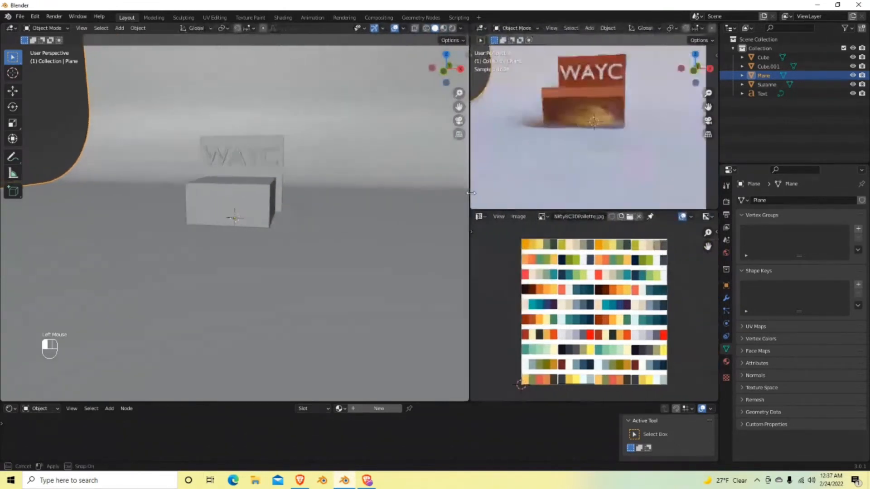
mouse_move(644, 151)
middle_down()
mouse_move(649, 134)
mouse_move(637, 137)
mouse_move(655, 138)
middle_up()
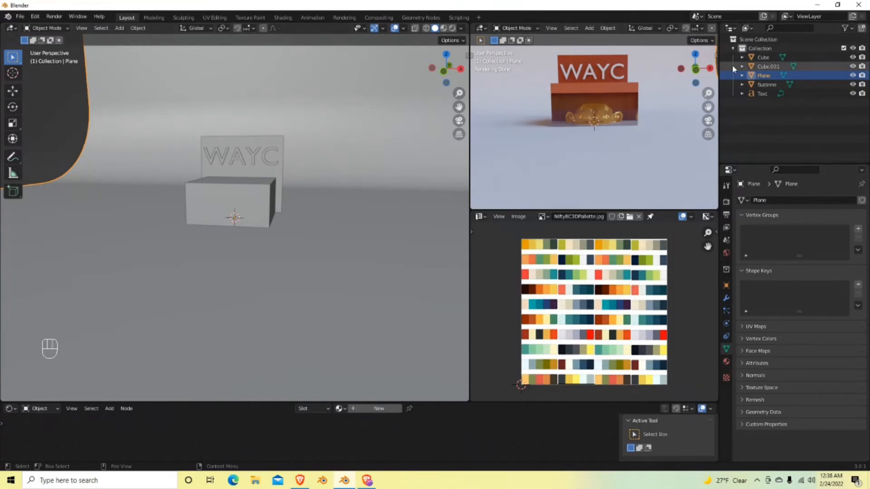
- Select Cube, Cube.001, Suzanne and Text together and raise them about 1.66 m along Z above the floor
click(764, 58)
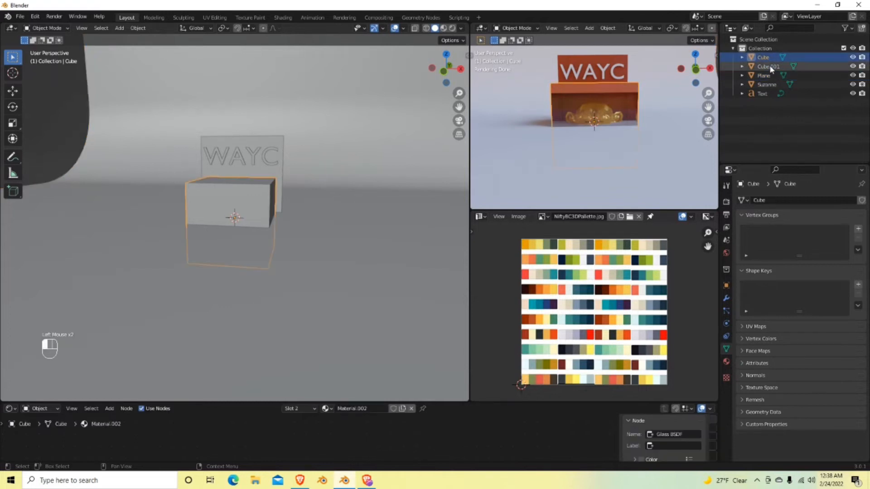
click(771, 67)
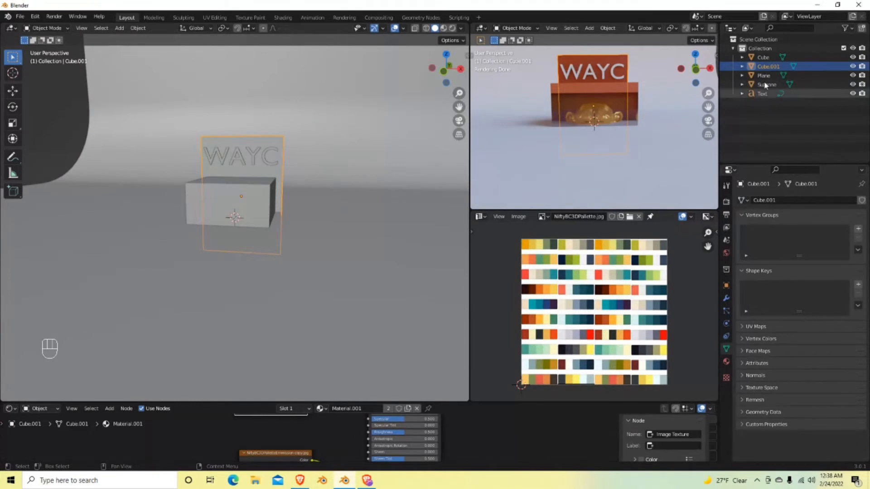
click(765, 58)
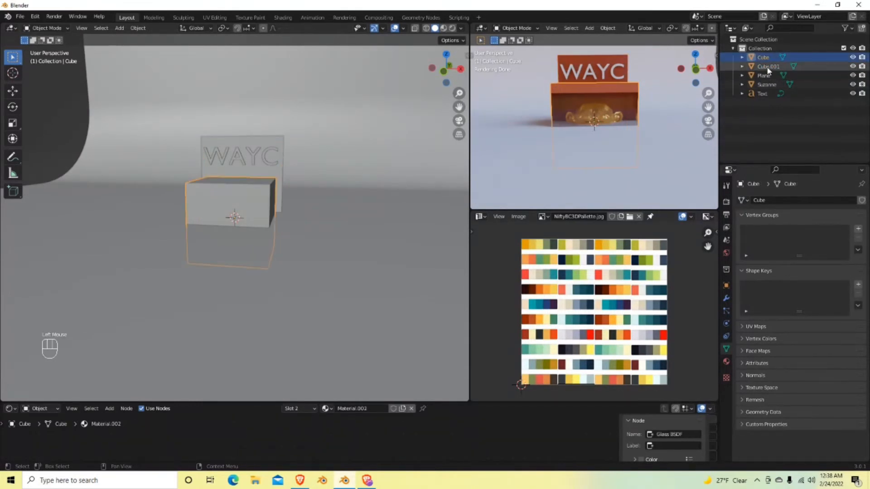
ctrl+click(768, 68)
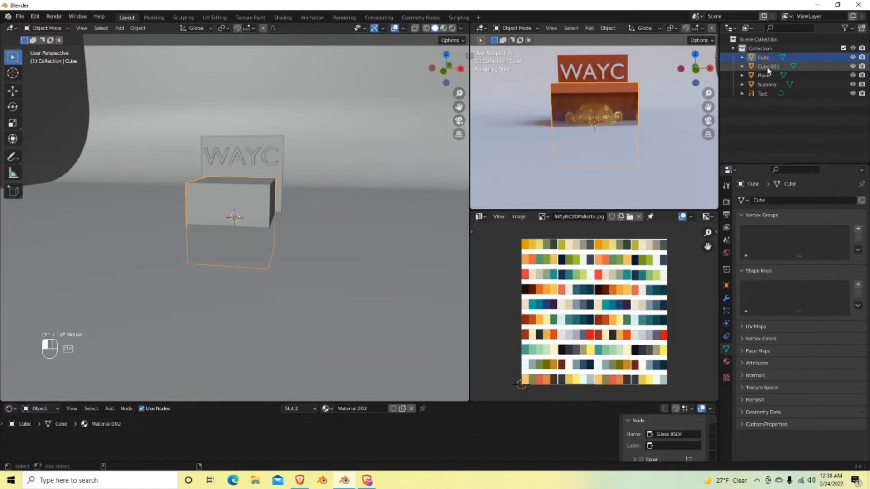
ctrl+click(765, 91)
ctrl+click(766, 85)
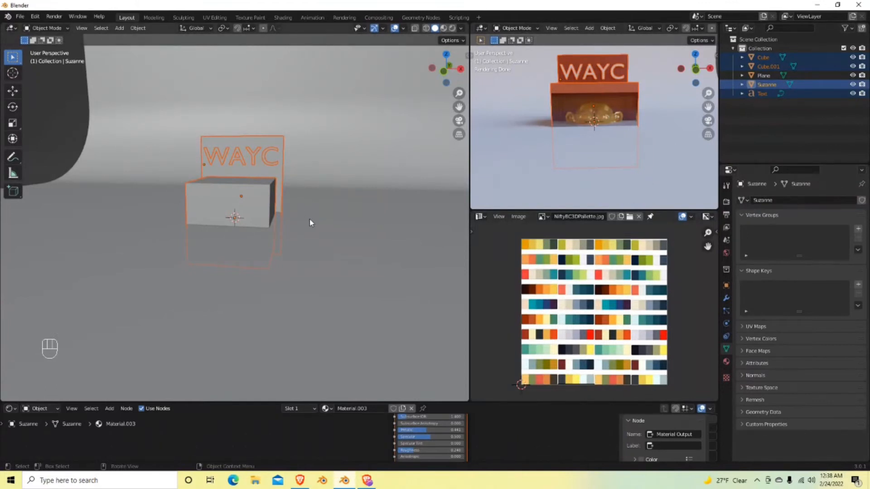
key(g)
key(z)
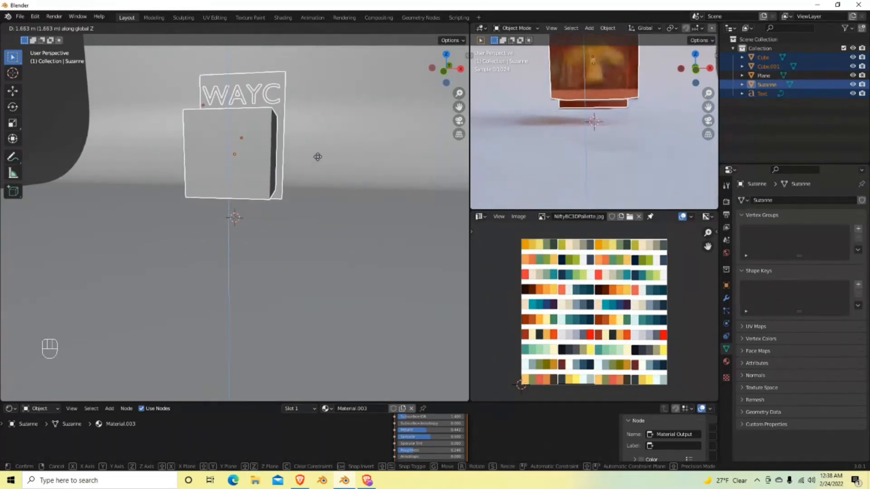
click(317, 158)
- Stretch the backdrop plane along the X axis to about 3.37 times its width
middle_drag(326, 183, 338, 213)
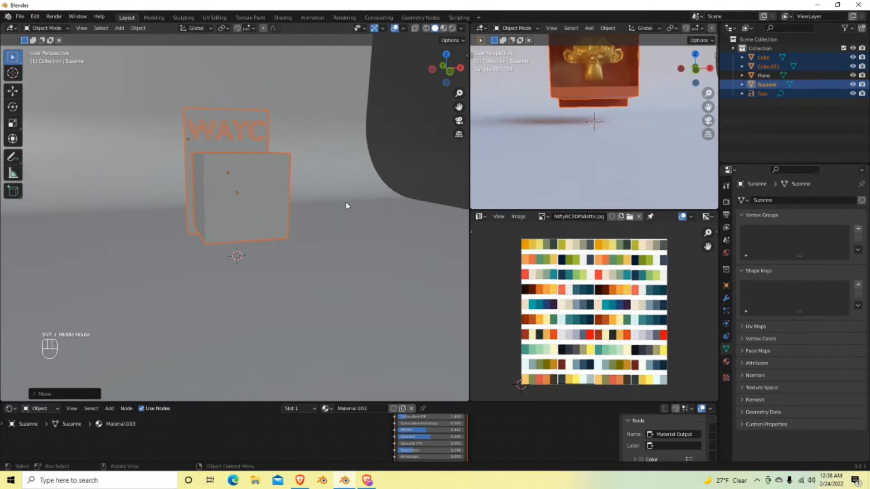
scroll(346, 207, down, 4)
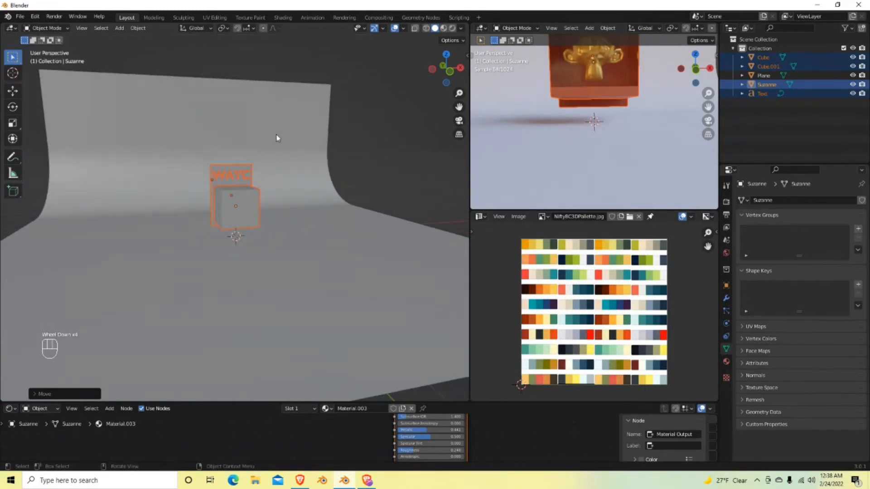
scroll(306, 200, up, 1)
scroll(323, 181, down, 1)
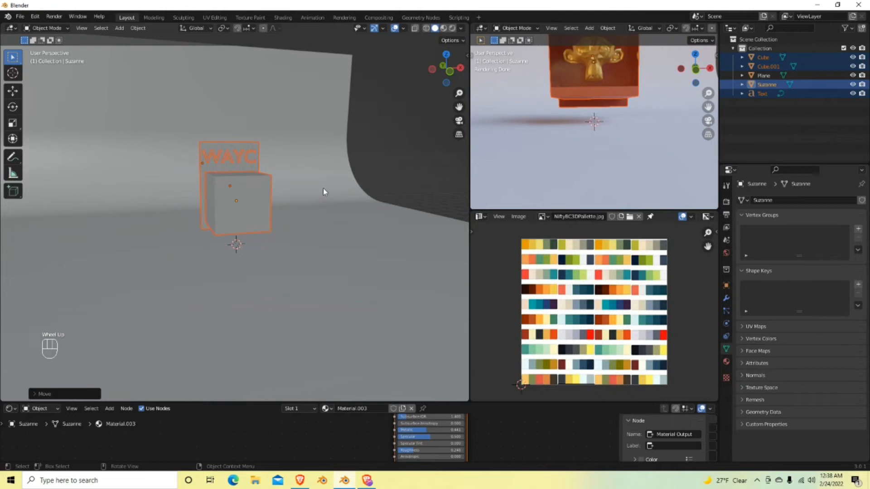
click(303, 110)
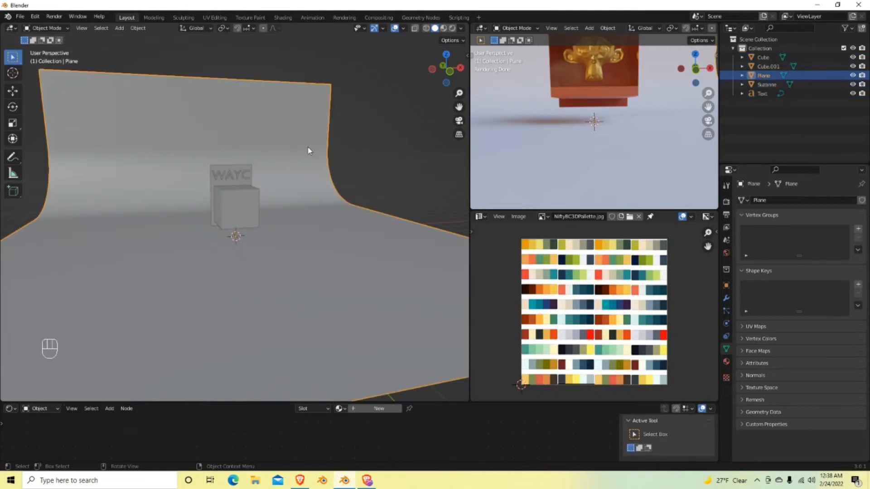
key(s)
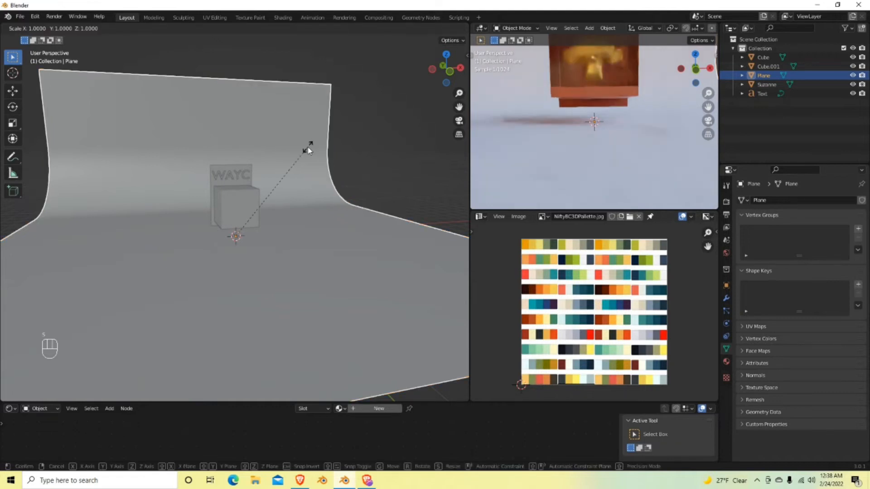
key(x)
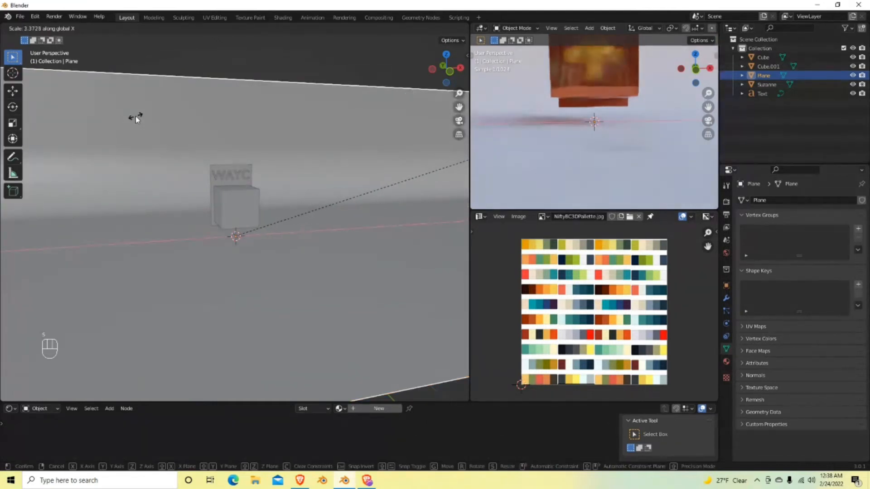
click(135, 116)
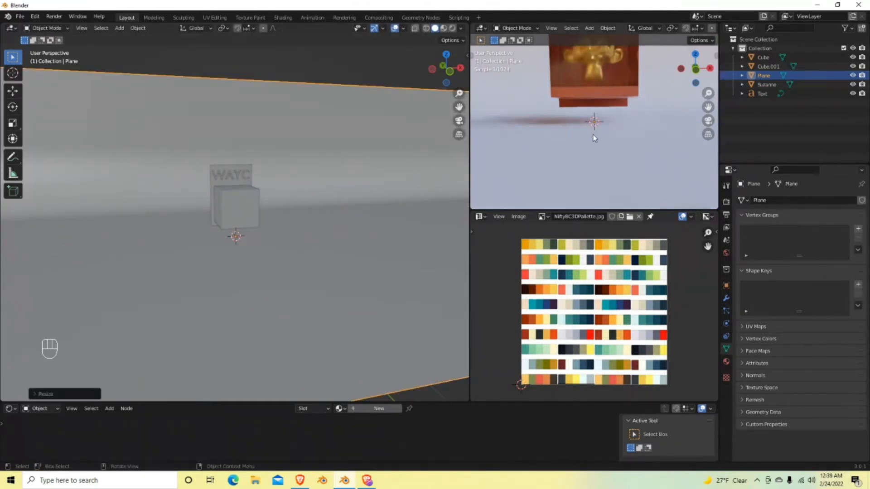
- Show the main viewport in rendered shading and compare the widened preview with Scene World lighting turned on and off
click(452, 28)
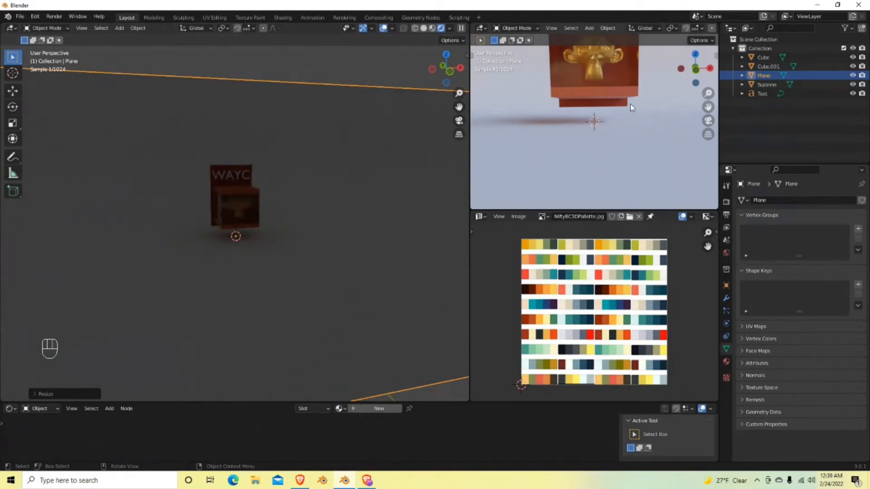
drag(470, 172, 272, 174)
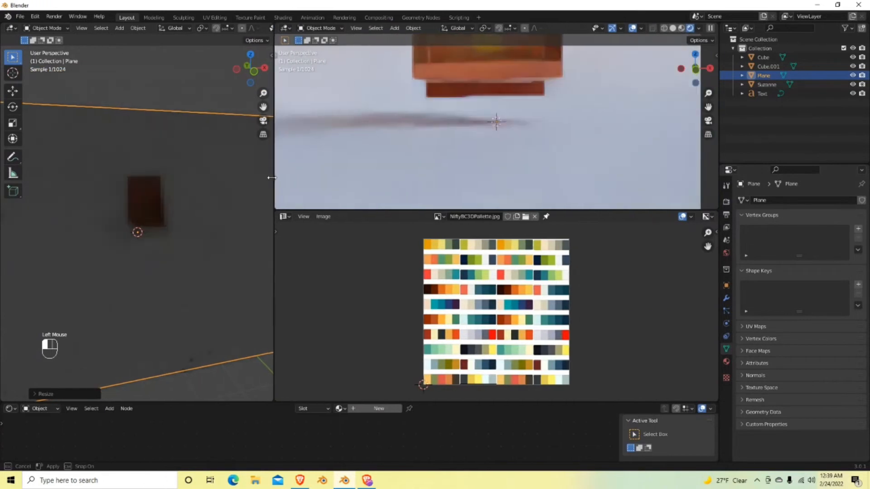
click(700, 28)
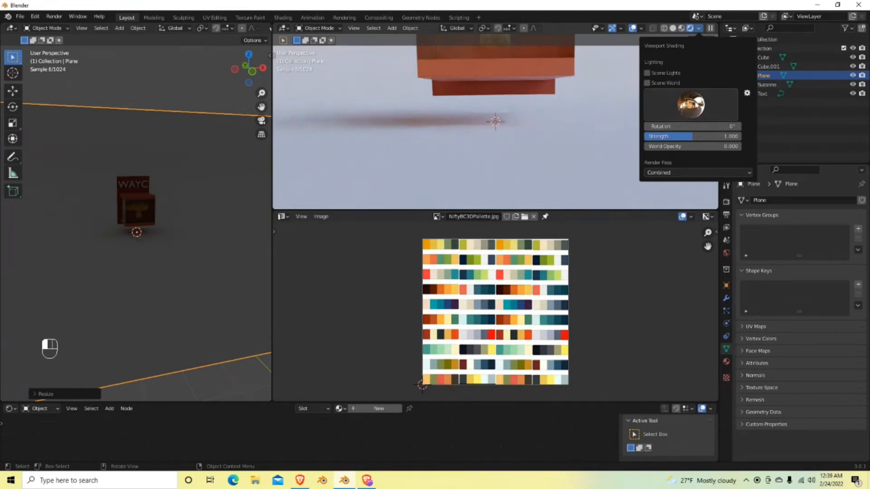
click(647, 83)
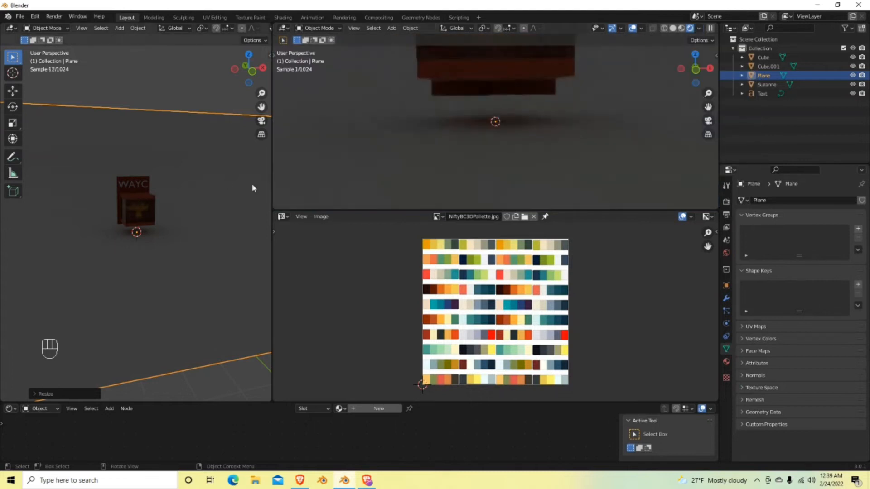
click(699, 29)
click(648, 74)
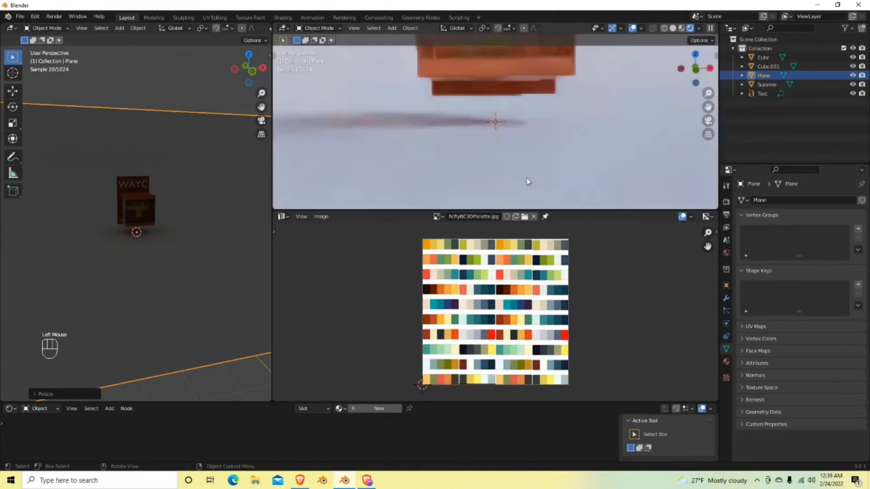
- Narrow the rendered preview and frame the whole display case in both viewports
scroll(558, 130, down, 3)
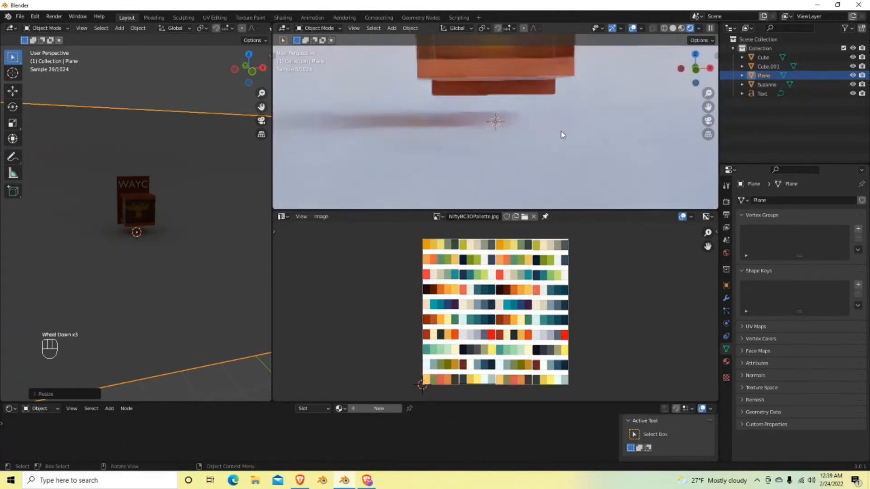
drag(272, 178, 529, 177)
mouse_move(659, 132)
middle_down()
mouse_move(675, 134)
mouse_move(668, 131)
middle_up()
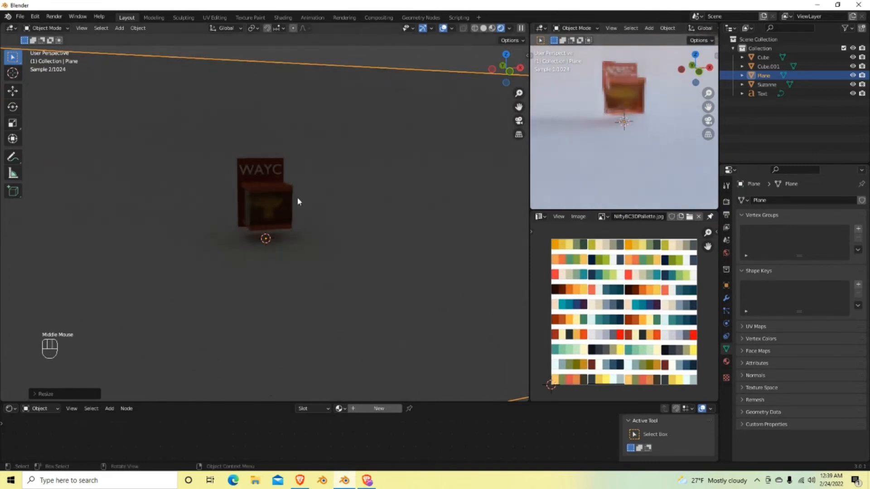
scroll(325, 197, up, 4)
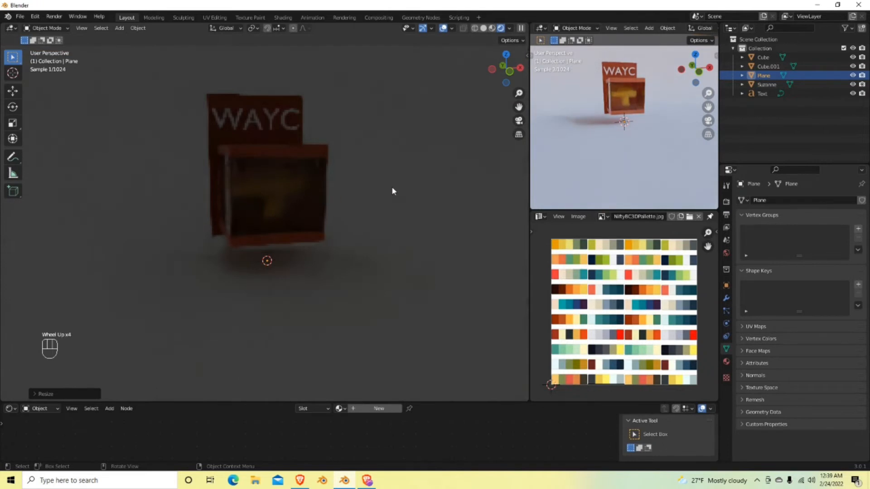
mouse_move(392, 192)
middle_down()
mouse_move(314, 196)
mouse_move(402, 186)
mouse_move(386, 189)
middle_up()
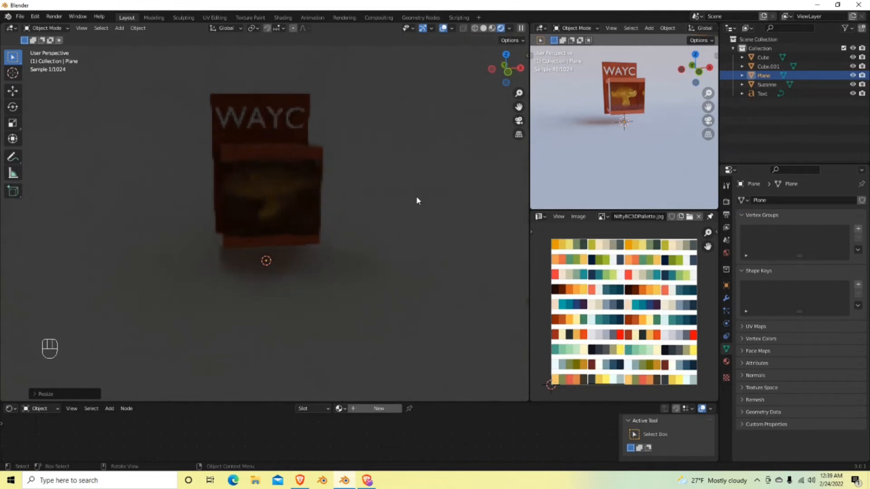
- Switch the main viewport to Material Preview shading and frame the display case against the backdrop
click(492, 28)
mouse_move(402, 227)
middle_down()
mouse_move(471, 217)
mouse_move(336, 225)
mouse_move(423, 233)
mouse_move(319, 223)
mouse_move(414, 227)
middle_up()
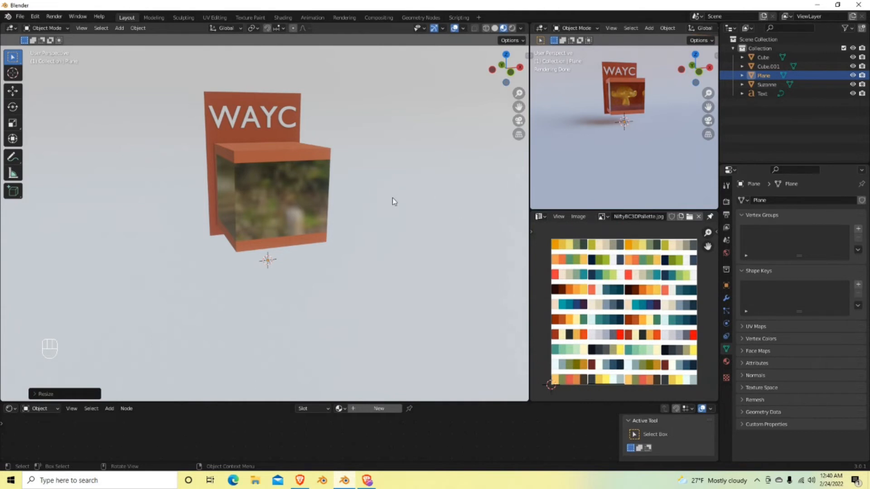
scroll(393, 198, down, 6)
scroll(393, 197, up, 4)
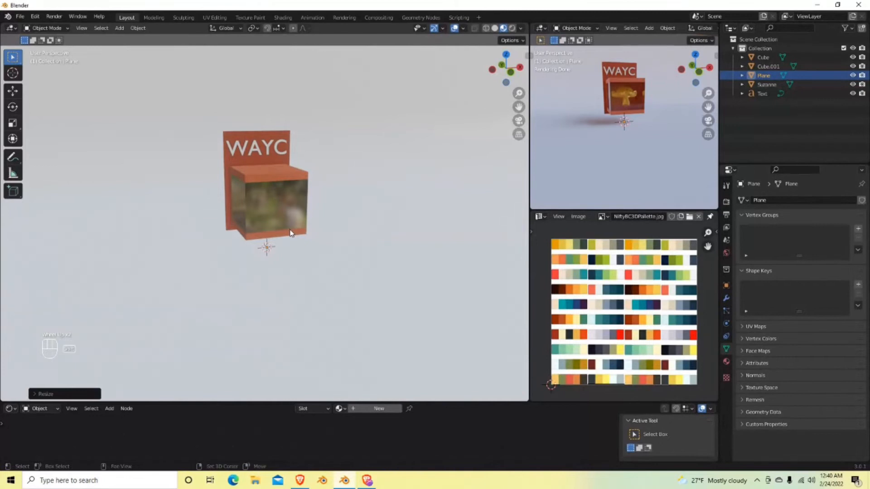
- Add a spot light and raise it about 5.8 m along the Z axis above the display case
key(shift+a)
mouse_move(288, 288)
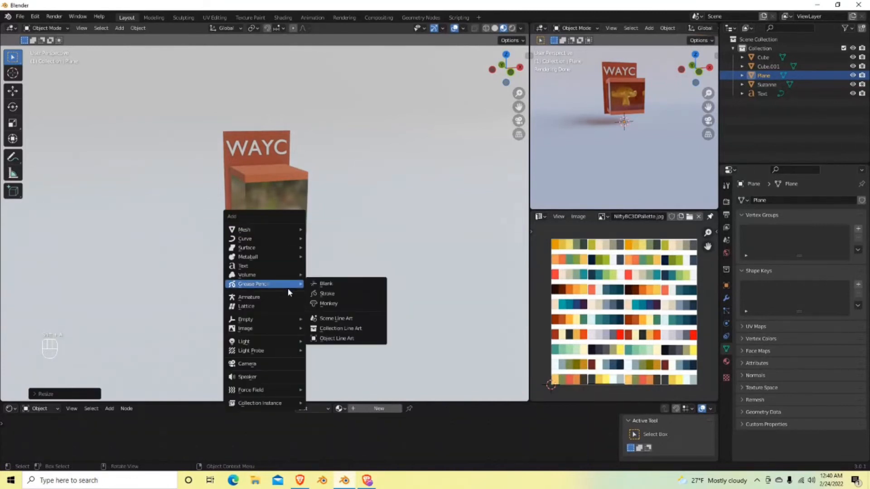
mouse_move(290, 343)
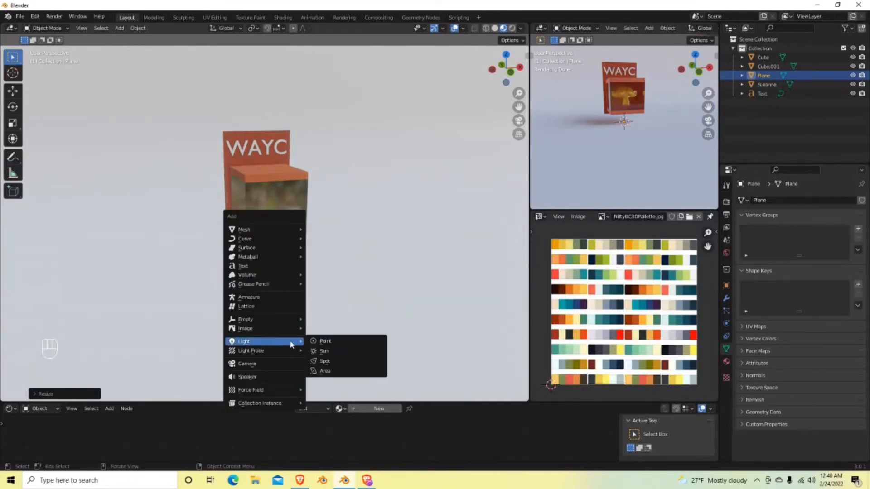
click(325, 362)
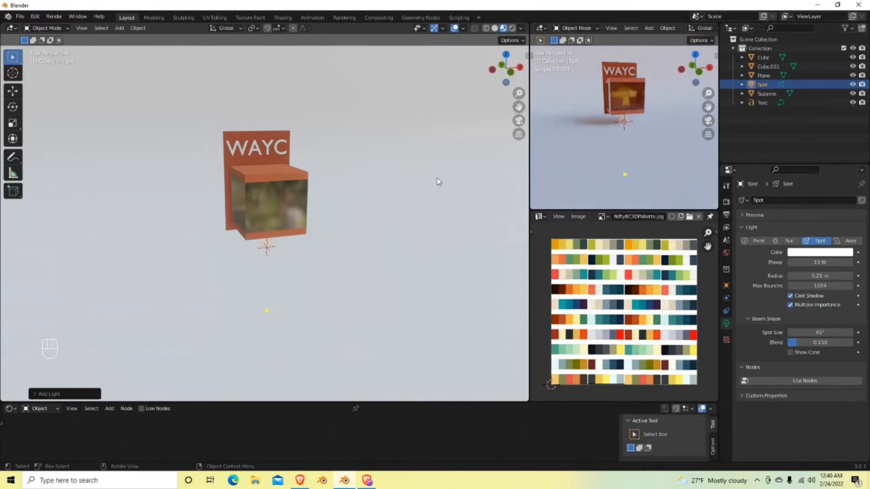
key(g)
key(z)
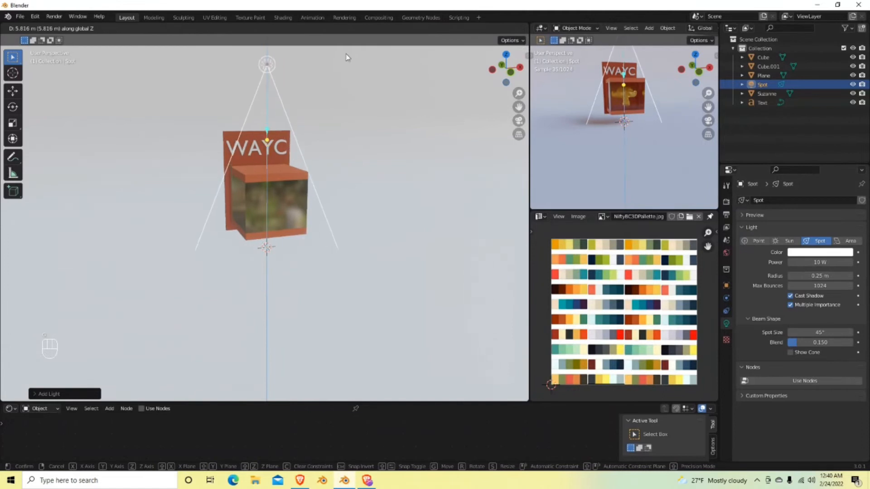
click(353, 70)
- In front view, move the spot light up and to the right of the display case and tilt it towards the case
key(KP_1)
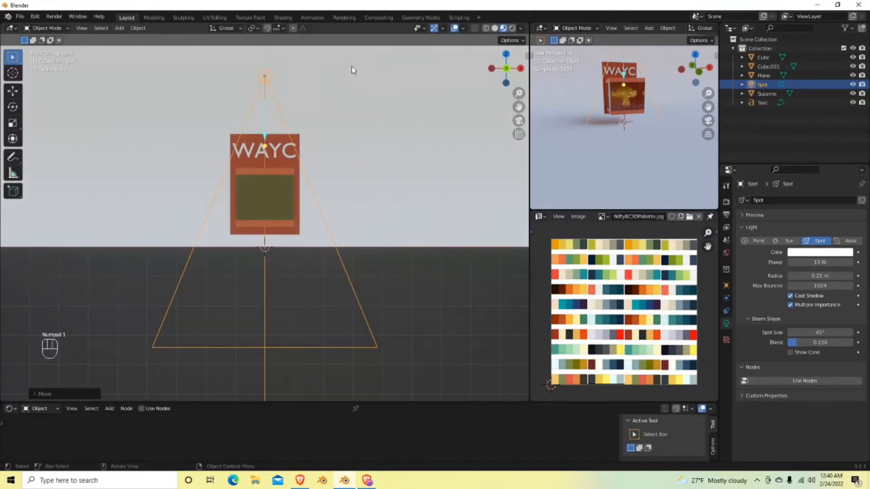
key(g)
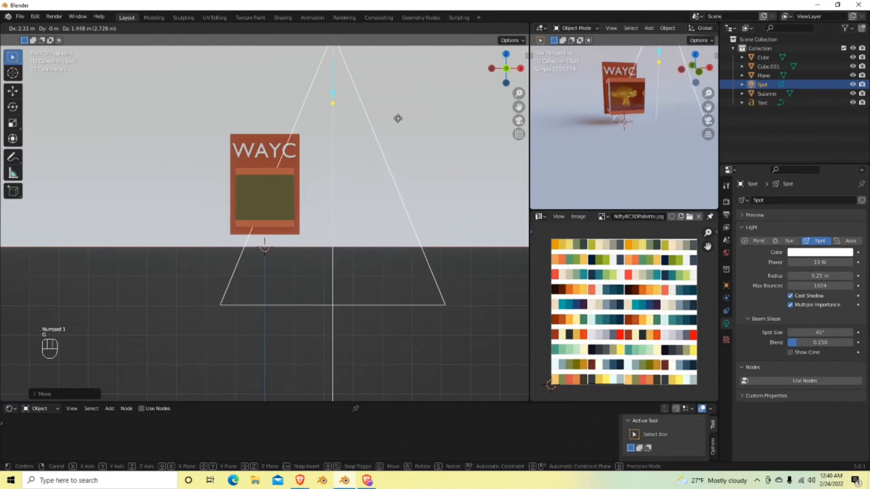
click(395, 127)
key(r)
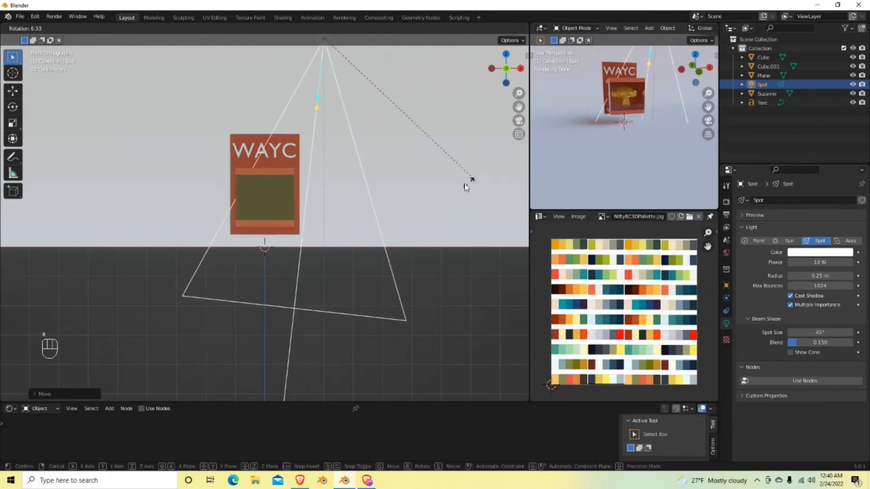
click(417, 198)
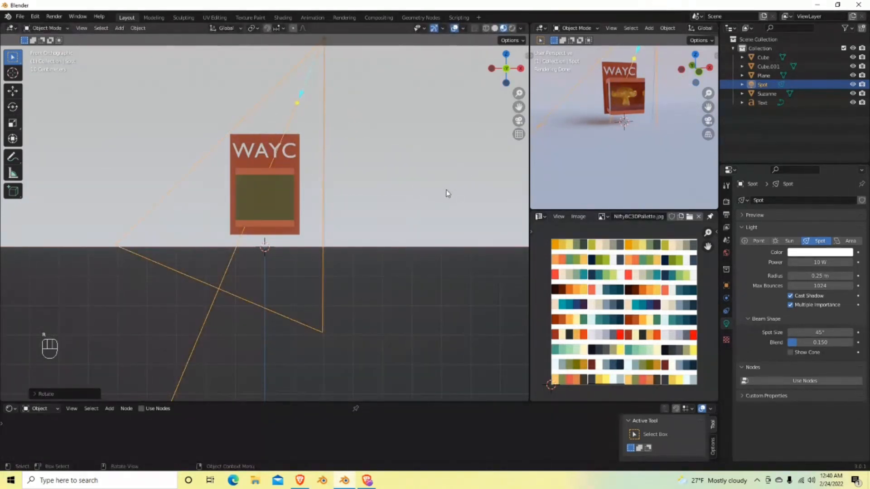
- In right side view, move the spot light out in front of the case and rotate it about -43° to aim at the case
key(KP_3)
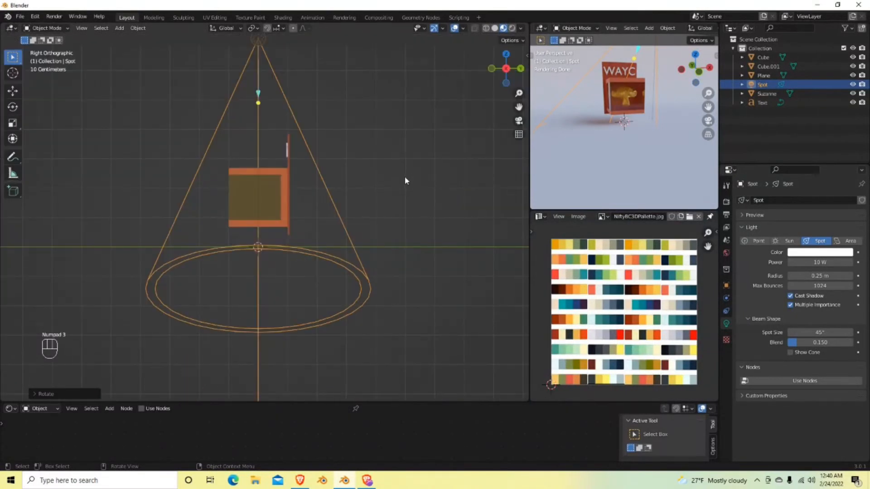
key(g)
click(266, 186)
key(r)
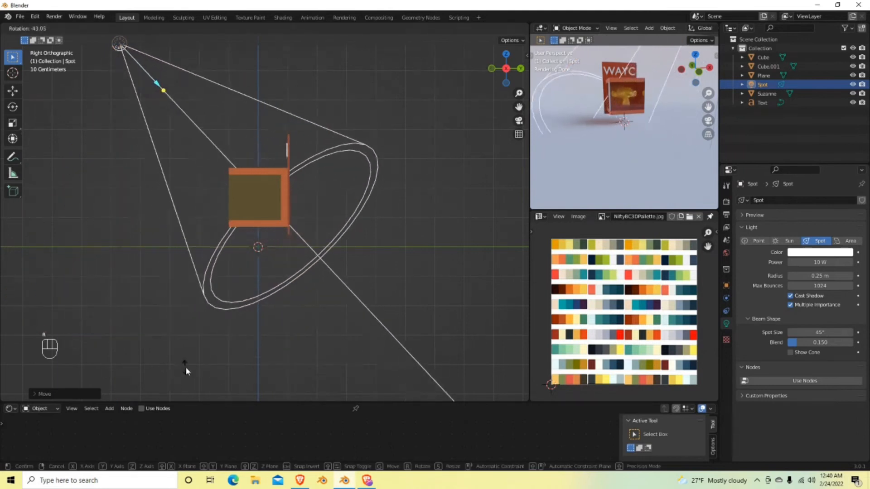
click(189, 368)
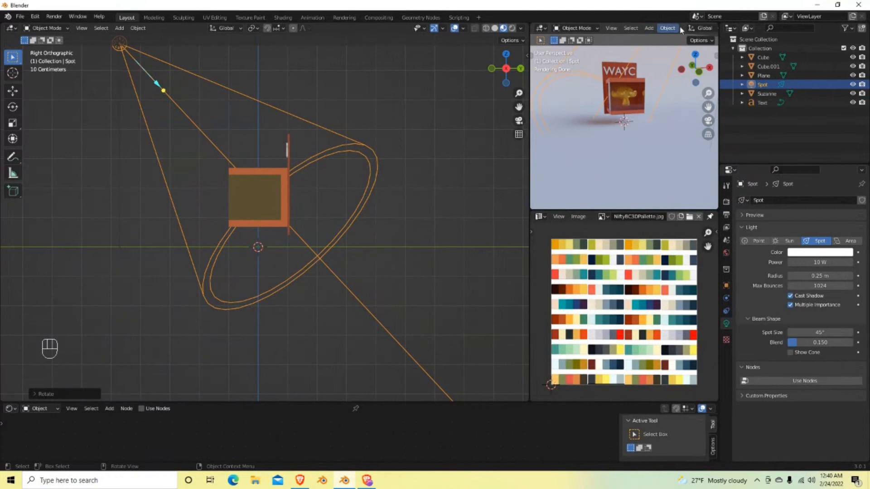
- Light the rendered preview with the scene's own lights and world, and frame the display case in it
drag(531, 136, 244, 136)
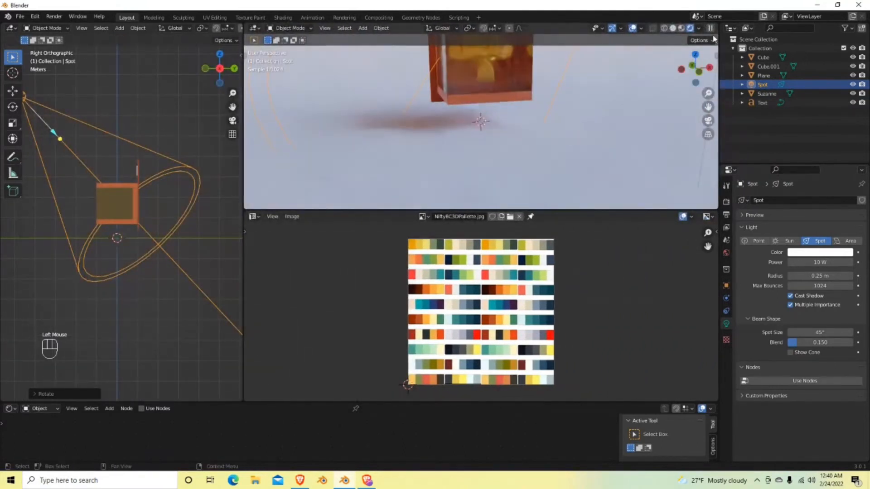
click(699, 28)
click(647, 73)
click(648, 83)
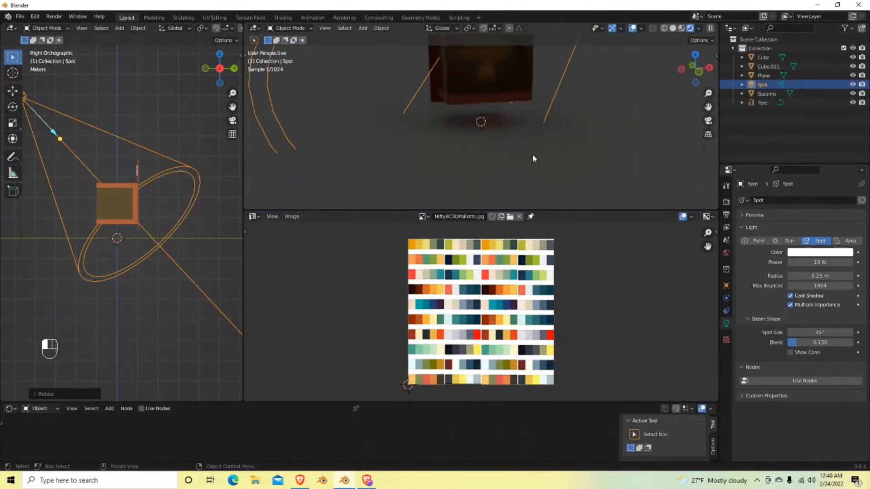
drag(242, 164, 520, 164)
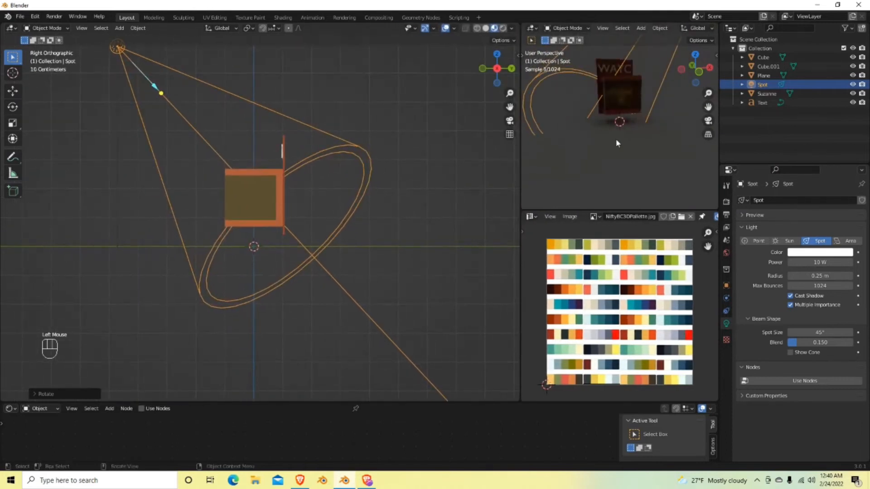
mouse_move(665, 148)
shift+middle_down()
mouse_move(673, 188)
mouse_move(659, 151)
mouse_move(663, 168)
mouse_move(668, 138)
mouse_move(678, 141)
mouse_move(675, 149)
shift+middle_up()
scroll(659, 154, up, 2)
scroll(663, 168, down, 1)
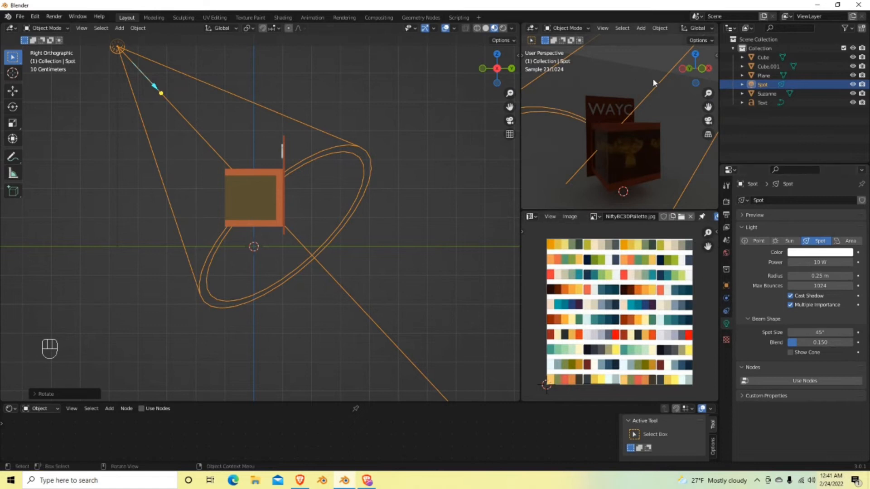
- Try the spot light's power at 500 W and raise it to 1000 W
click(726, 324)
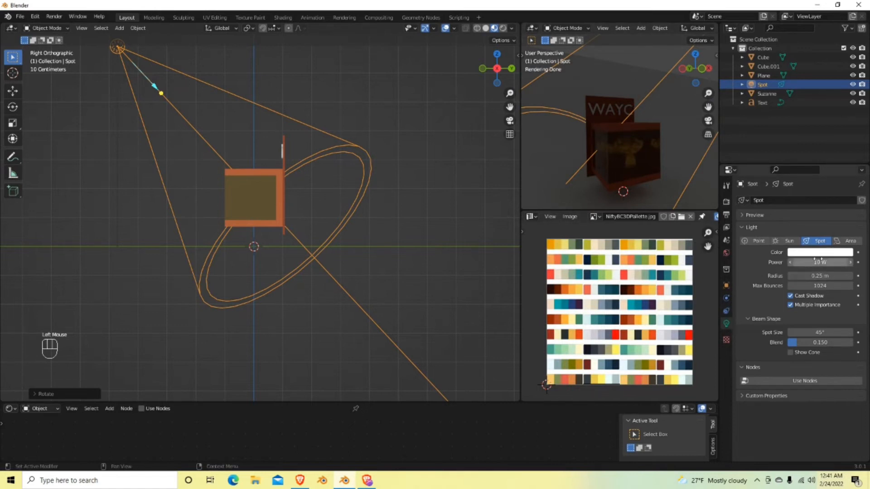
click(823, 263)
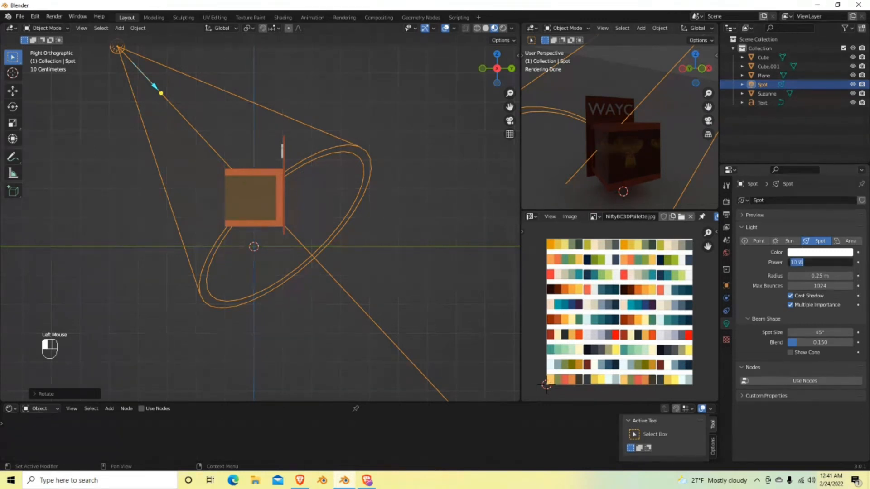
text(500)
key(Return)
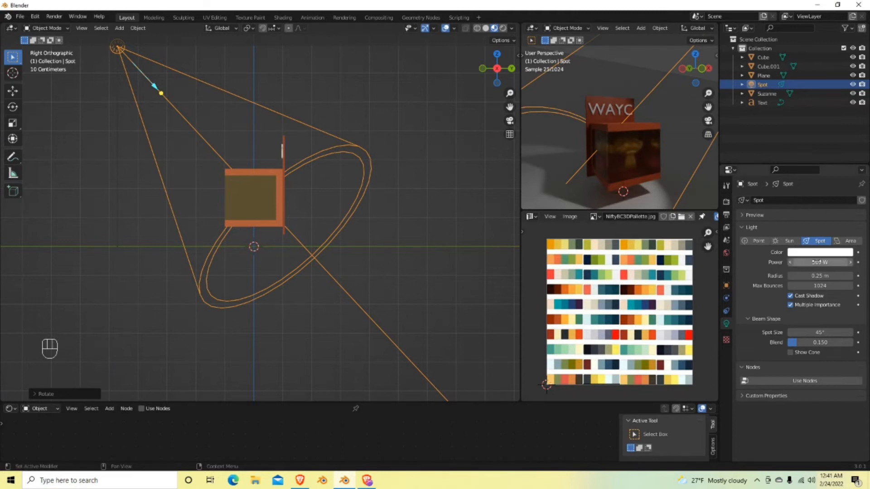
click(821, 262)
text(1000)
key(Return)
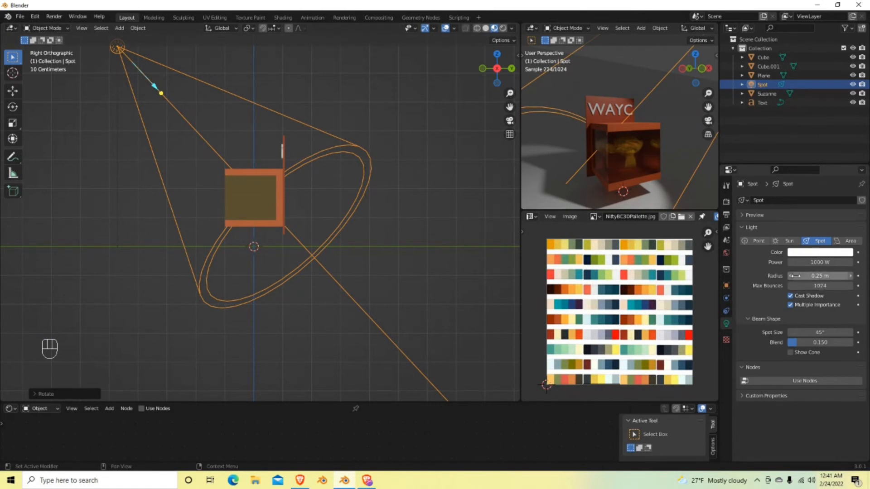
- Soften and widen the spot light with a radius of 1.7 m and a spot size of 97.4°
drag(791, 278, 11, 275)
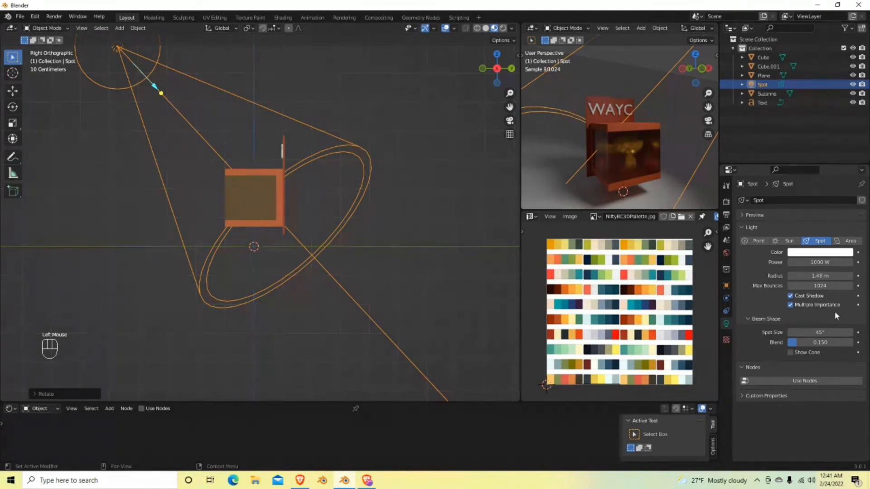
drag(821, 276, 823, 276)
drag(816, 333, 181, 329)
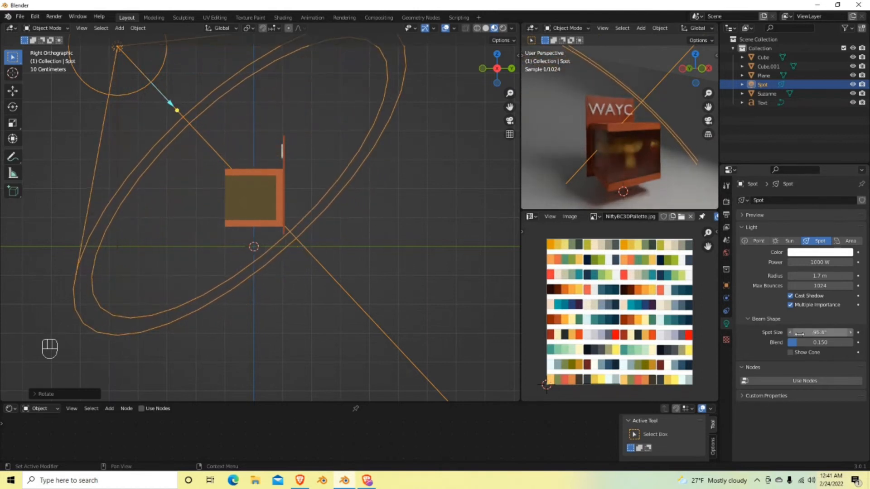
drag(821, 332, 829, 332)
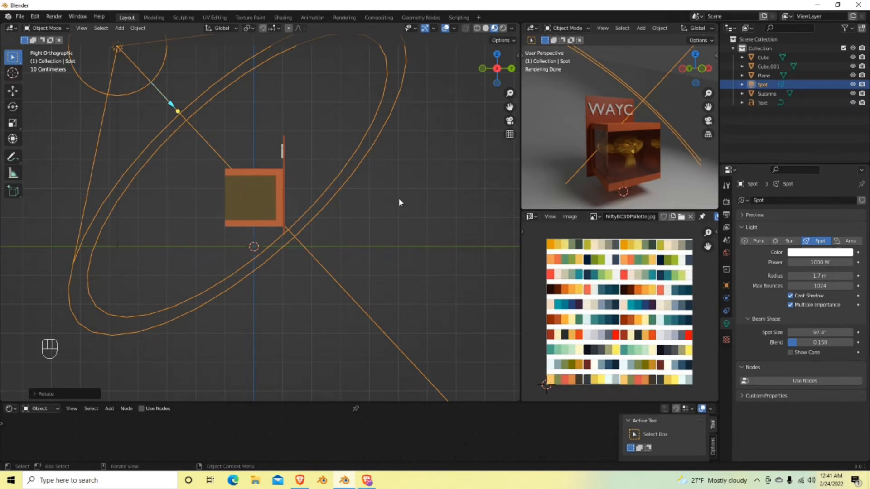
- In front view, move the spot light about 1 m farther to the right of the display case
key(KP_1)
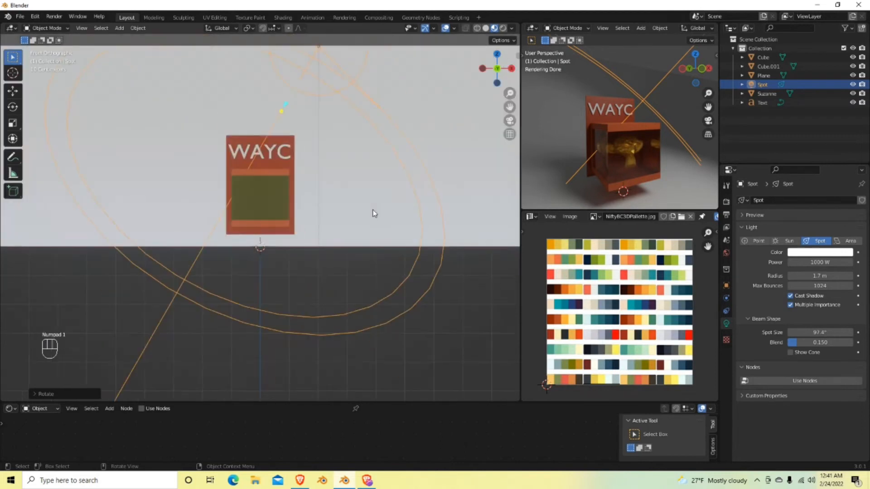
scroll(367, 159, down, 2)
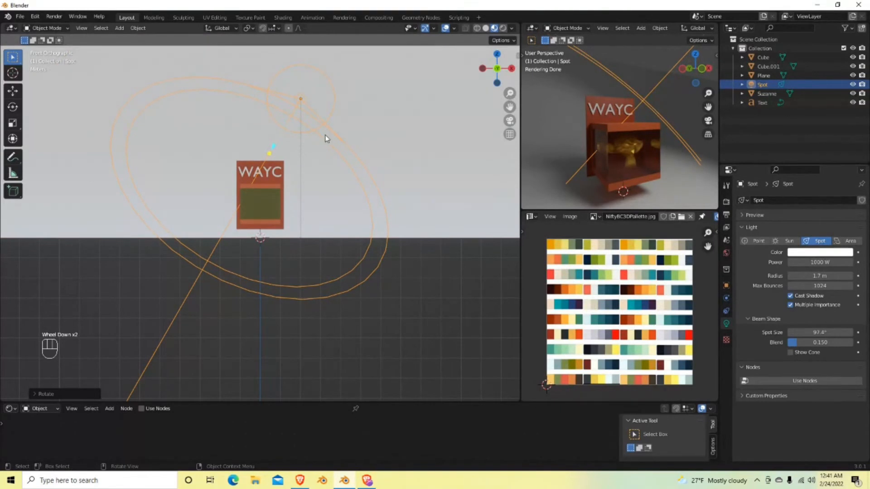
key(g)
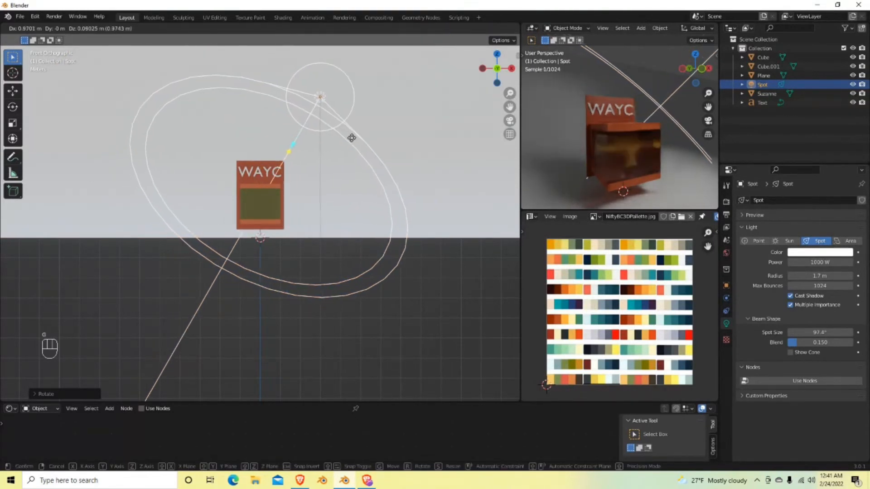
click(354, 138)
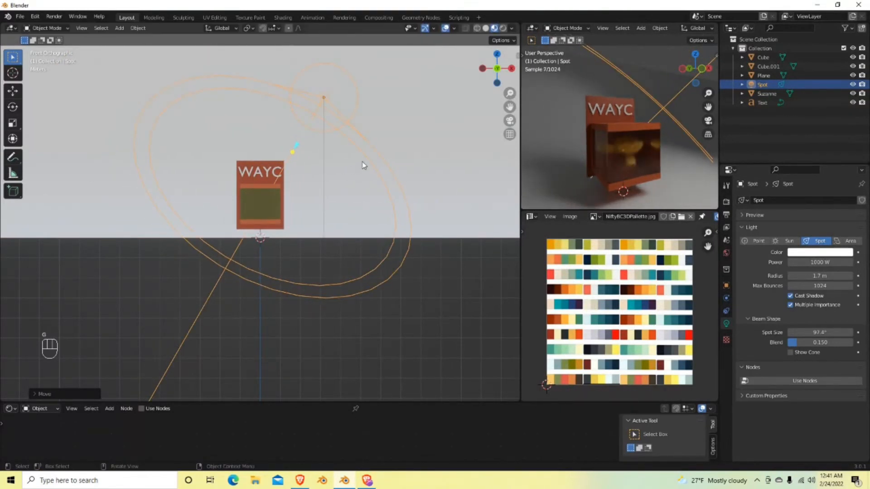
- Duplicate the spot light about 9.2 m across to the left of the case and rotate the copy to aim at the case
key(shift+d)
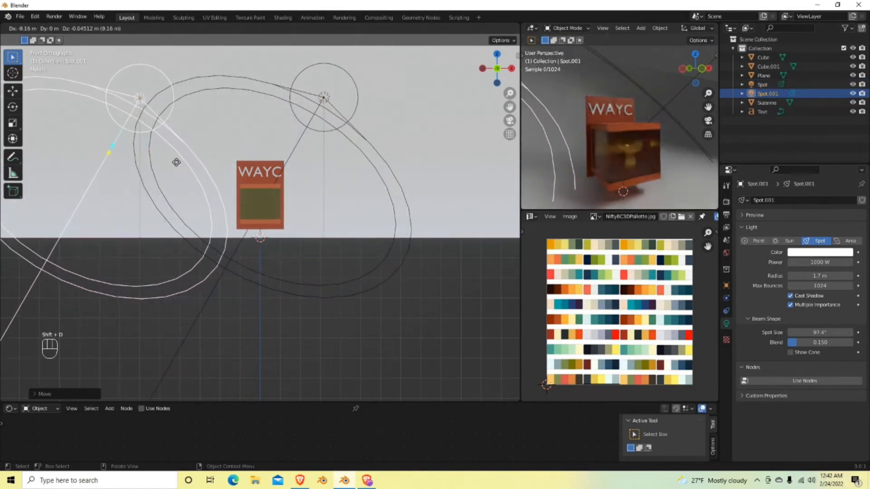
click(176, 164)
key(r)
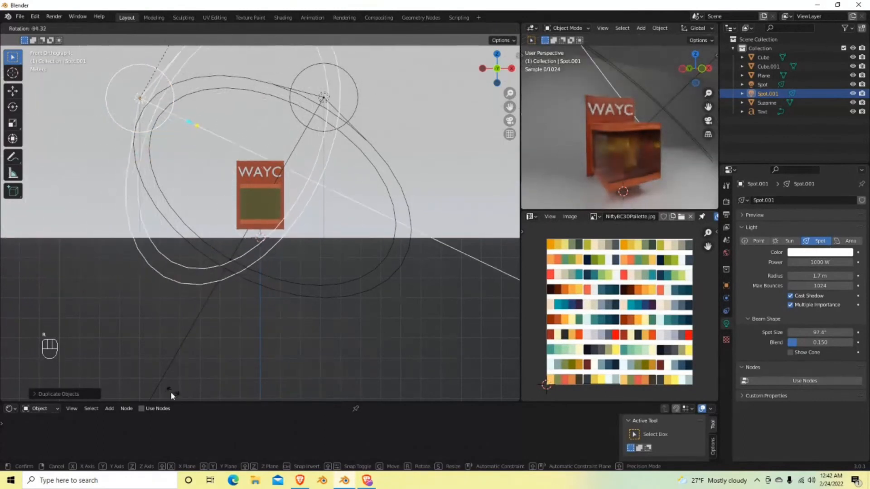
click(222, 370)
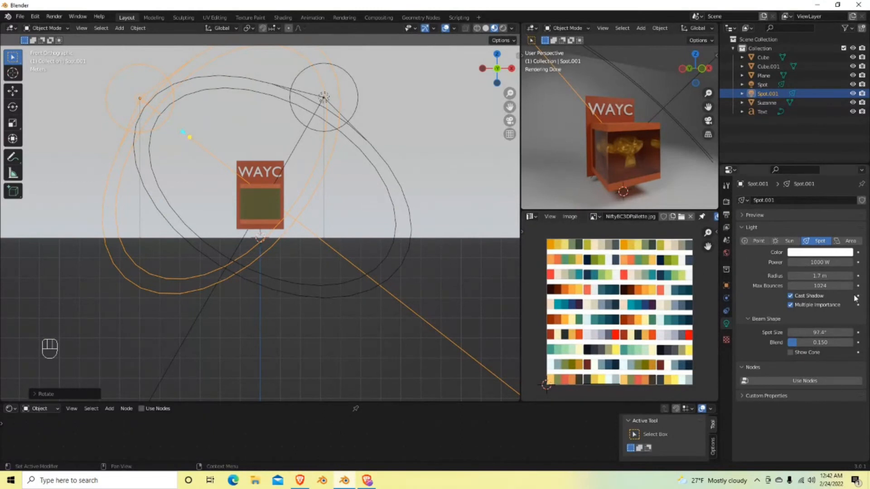
- Change the duplicated spot light's colour to a pale mint green
click(813, 254)
click(797, 161)
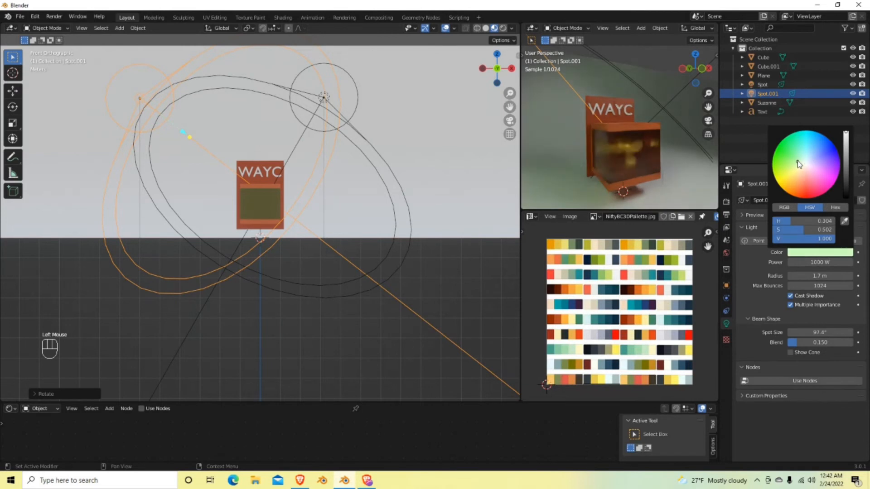
click(798, 155)
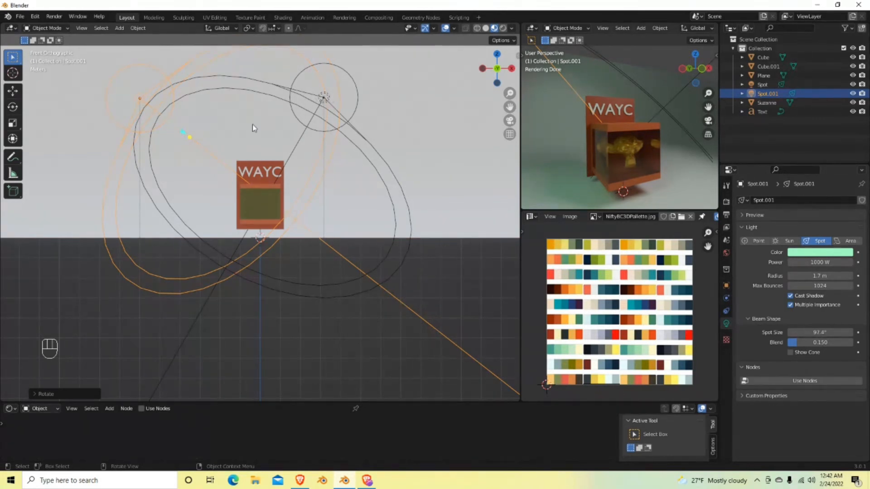
- Try the green spot light's power at 500 W, set it to 750 W, and view the light setup in perspective
click(839, 263)
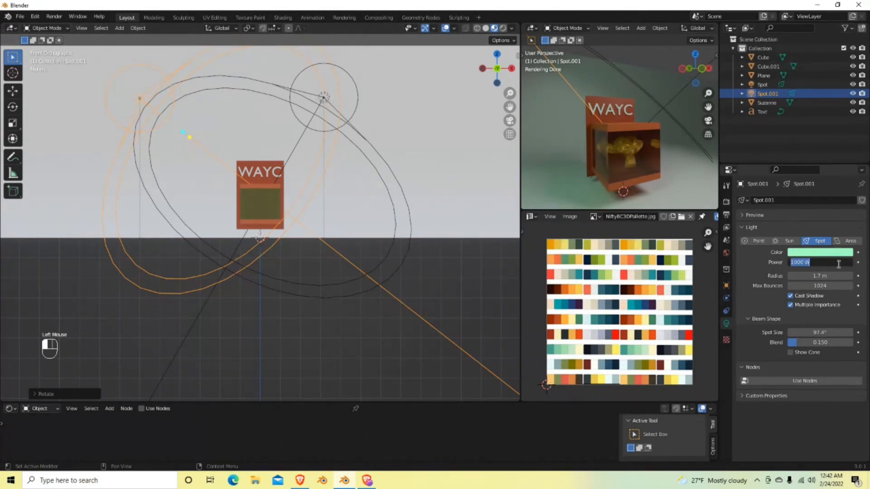
text(500)
key(Return)
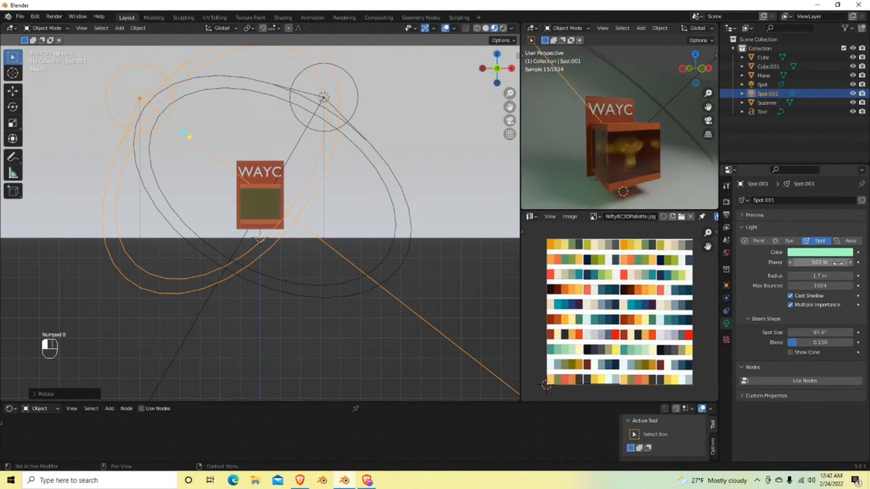
click(837, 263)
text(750)
key(Return)
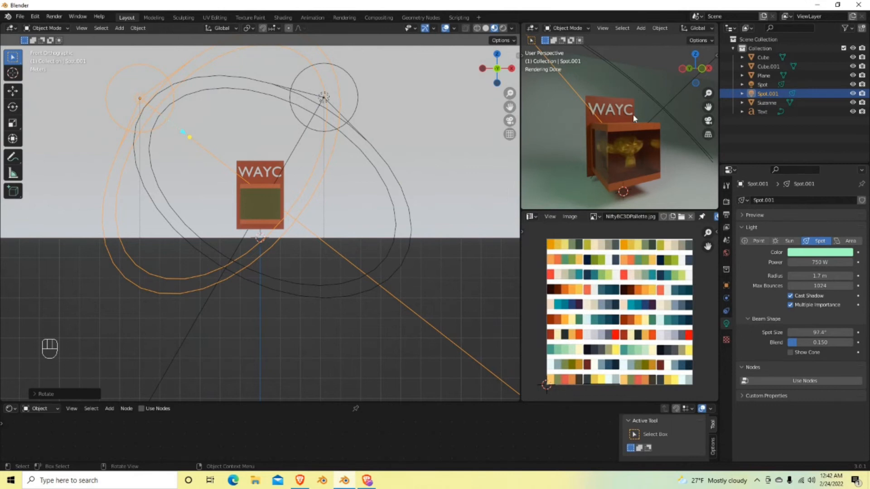
middle_drag(395, 200, 343, 209)
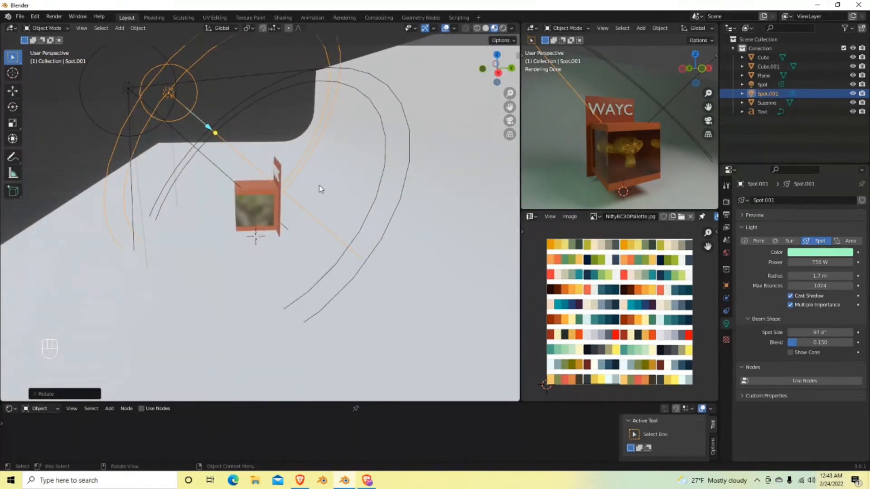
- In top view, duplicate the green spot light to a spot centred behind the display case and rotate the copy to aim at the case
middle_drag(338, 163, 445, 196)
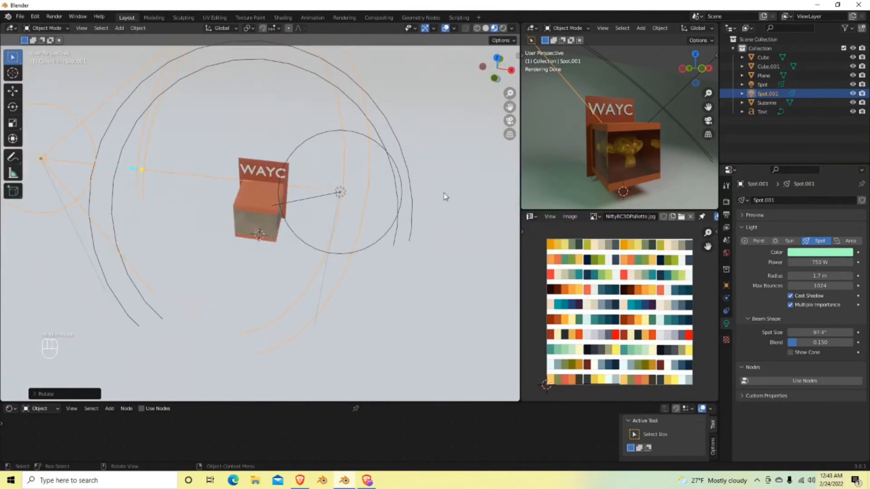
key(KP_7)
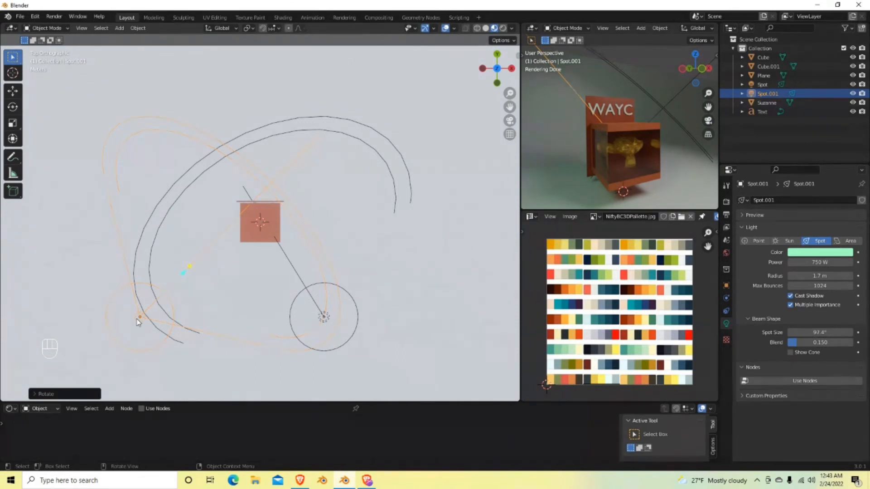
key(shift+d)
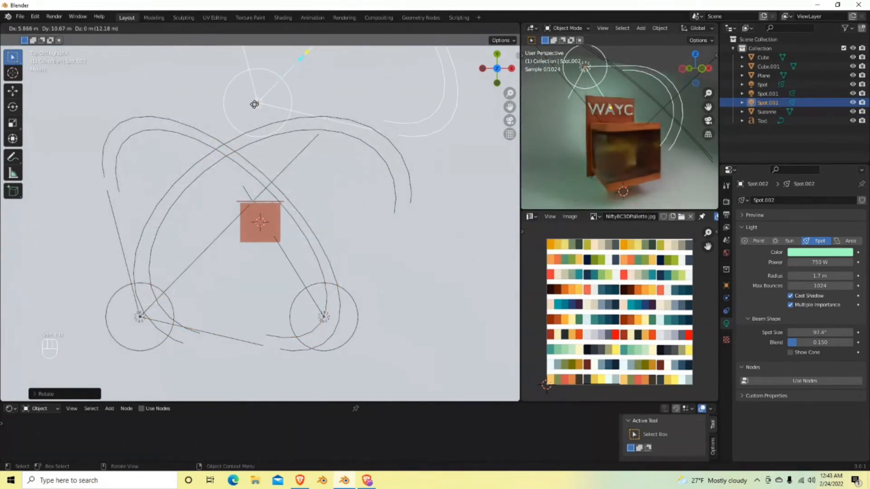
click(262, 97)
key(r)
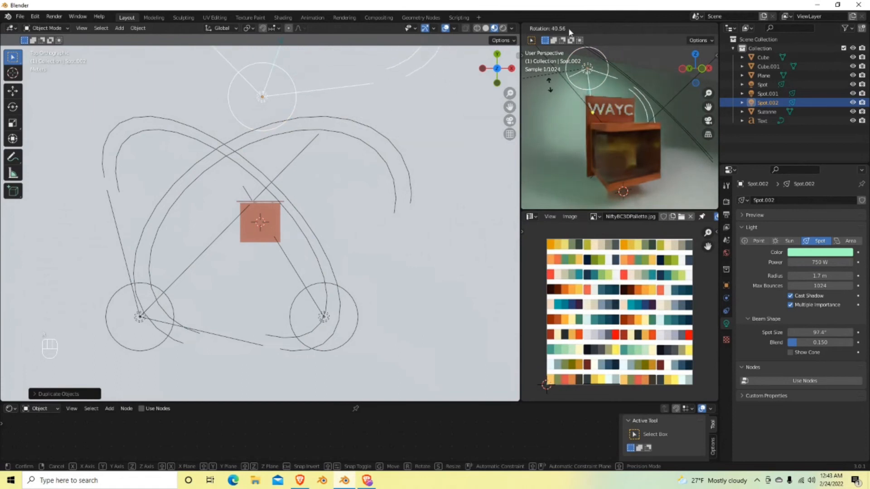
click(710, 110)
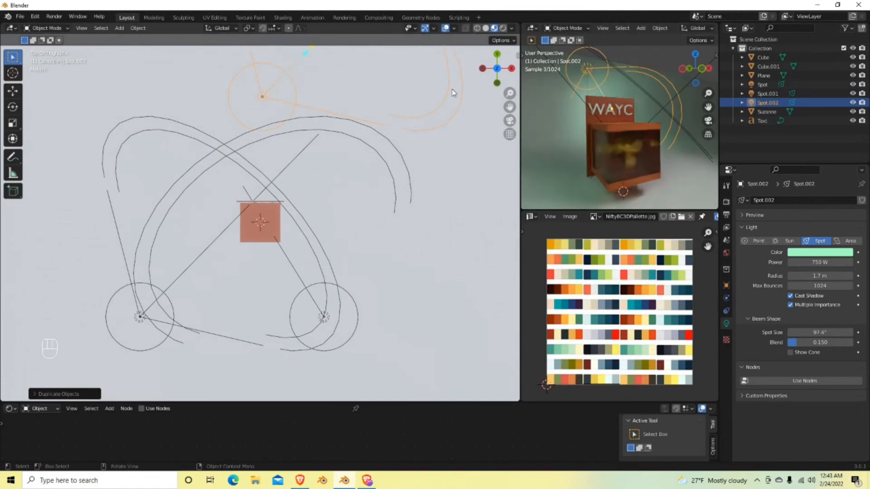
key(r)
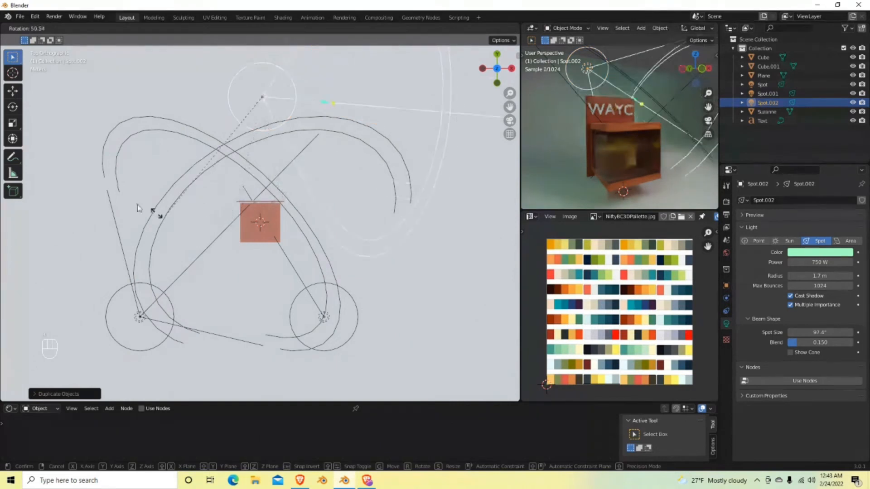
click(131, 359)
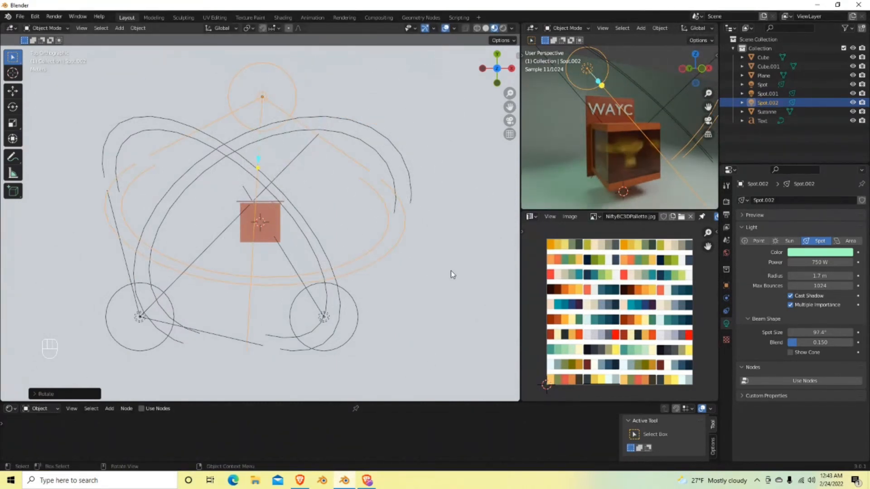
- In right side view, lower the rear spot light slightly so it shines on the back of the case
key(KP_3)
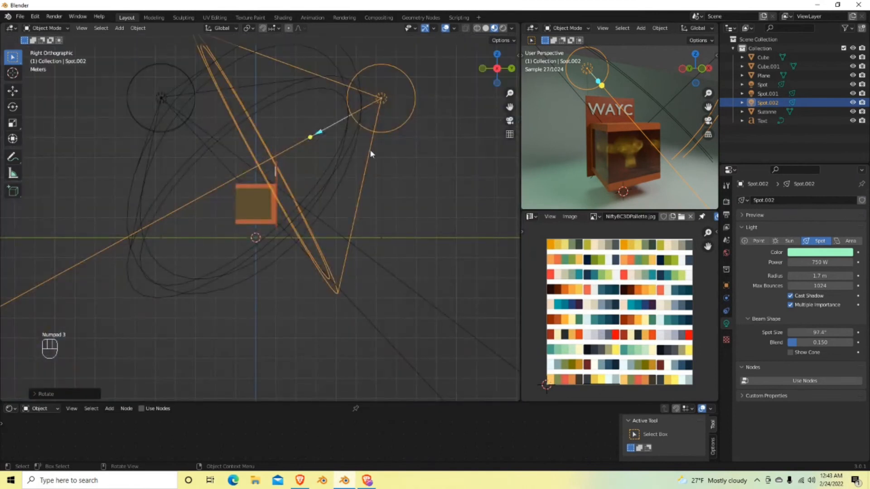
key(g)
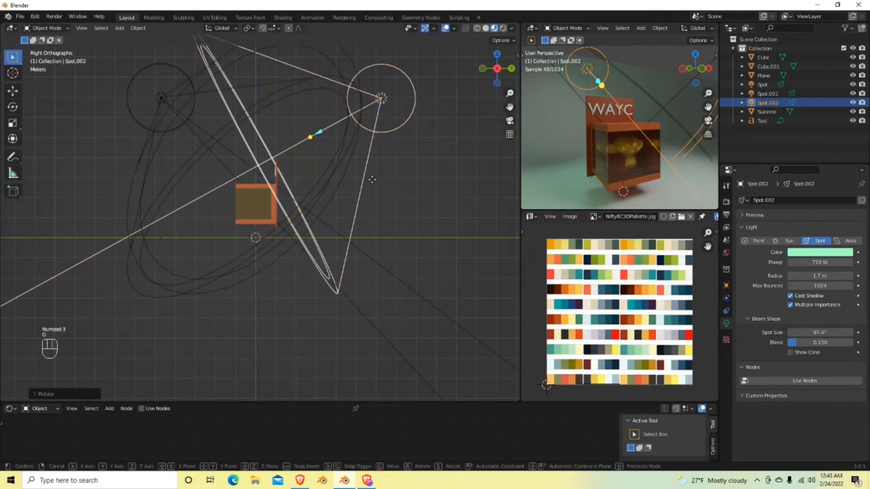
click(373, 203)
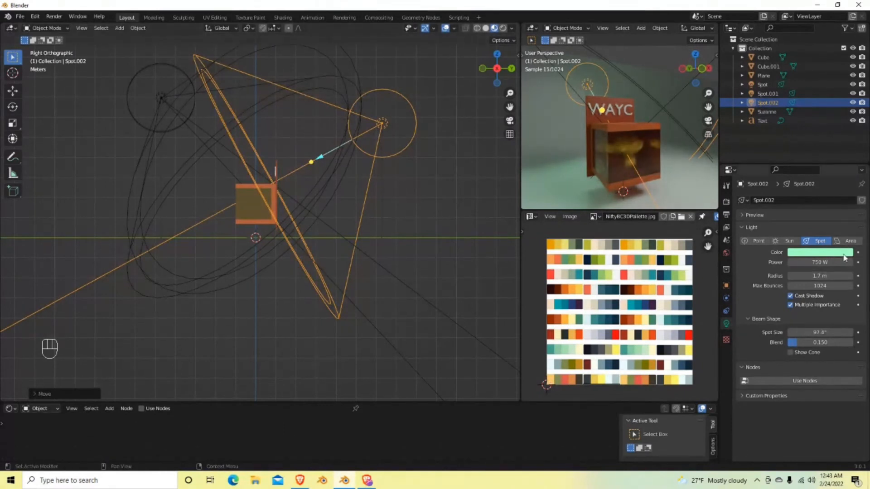
- Change the rear spot light's colour to bright sky blue and set its power to 5000 W
click(822, 253)
click(811, 144)
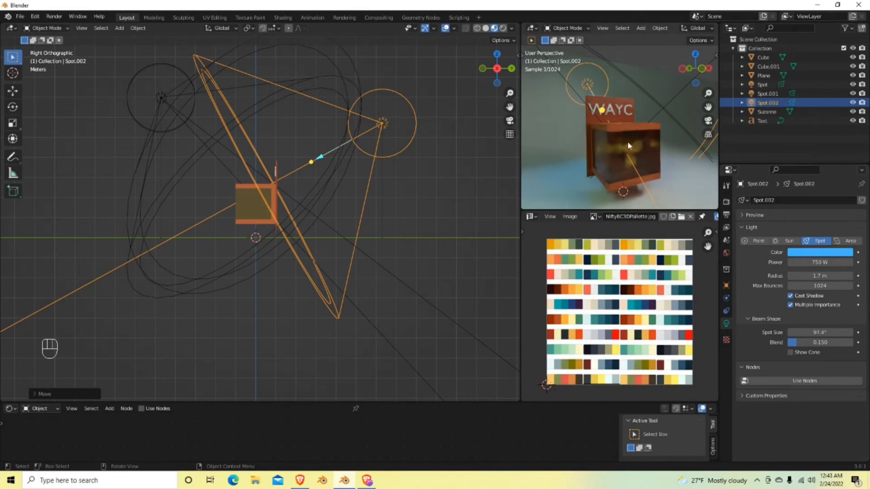
click(820, 263)
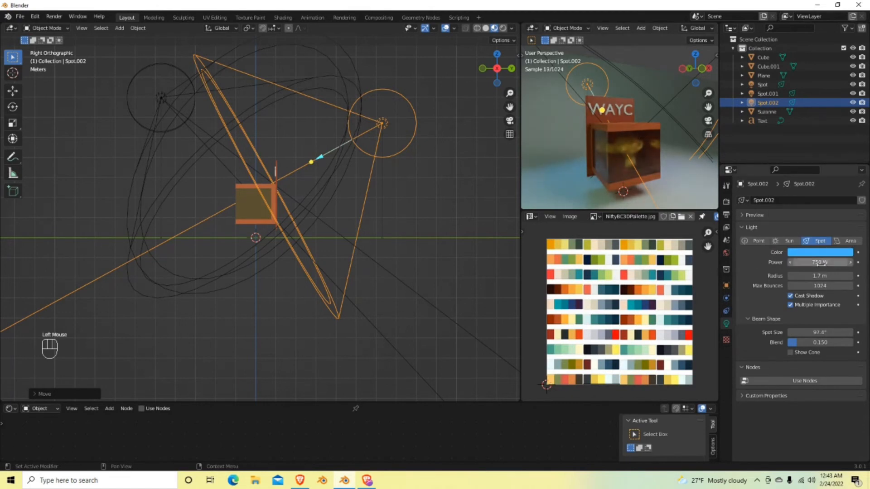
double_click(832, 262)
text(5000)
key(Return)
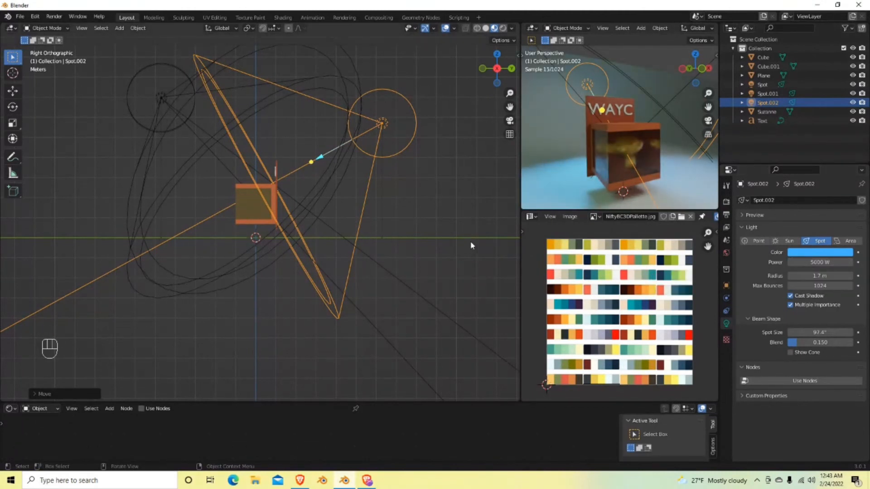
- Show the large viewport in rendered shading with a close, low three-quarter view of the display case
mouse_move(678, 159)
middle_down()
mouse_move(661, 155)
mouse_move(683, 159)
middle_up()
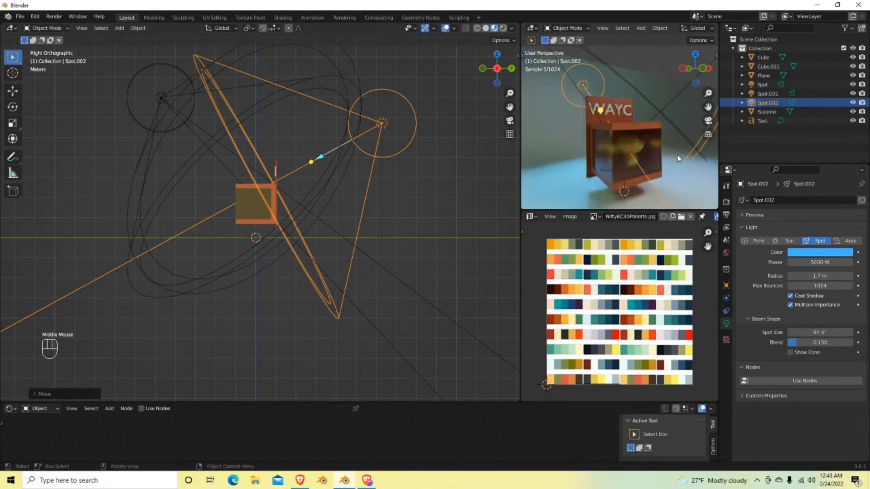
middle_drag(348, 215, 443, 242)
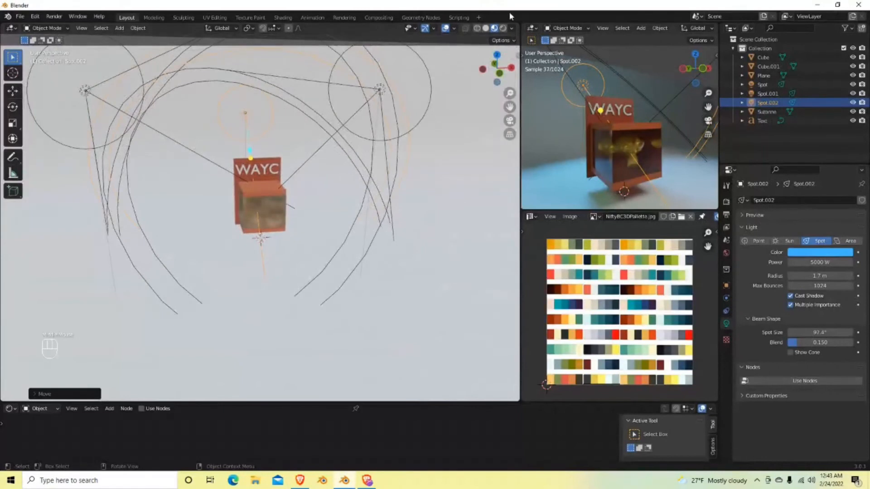
click(503, 28)
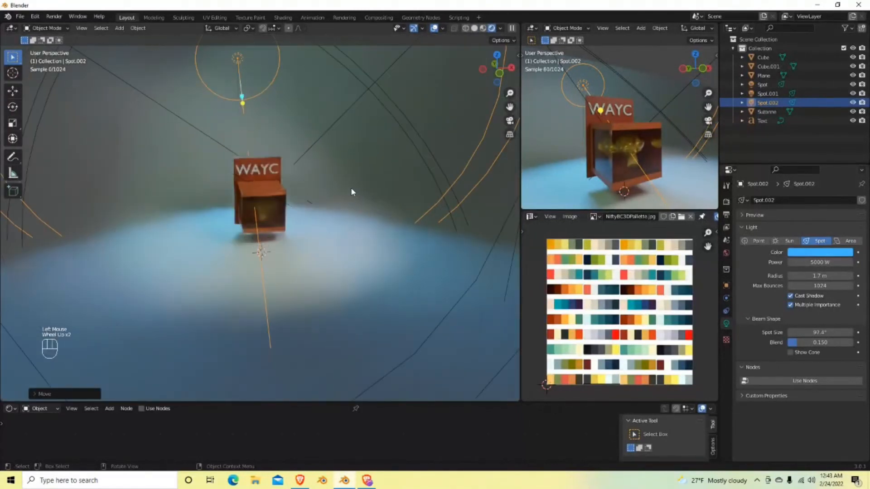
scroll(352, 191, up, 4)
middle_drag(390, 156, 404, 194)
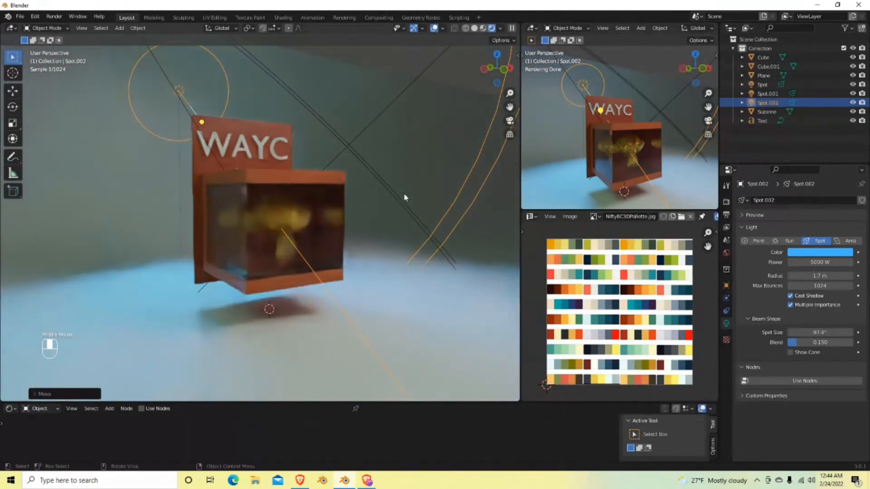
- Raise the backdrop's top edge along Z in Edit Mode until the wall extends beyond the view, and return to Object Mode
click(350, 91)
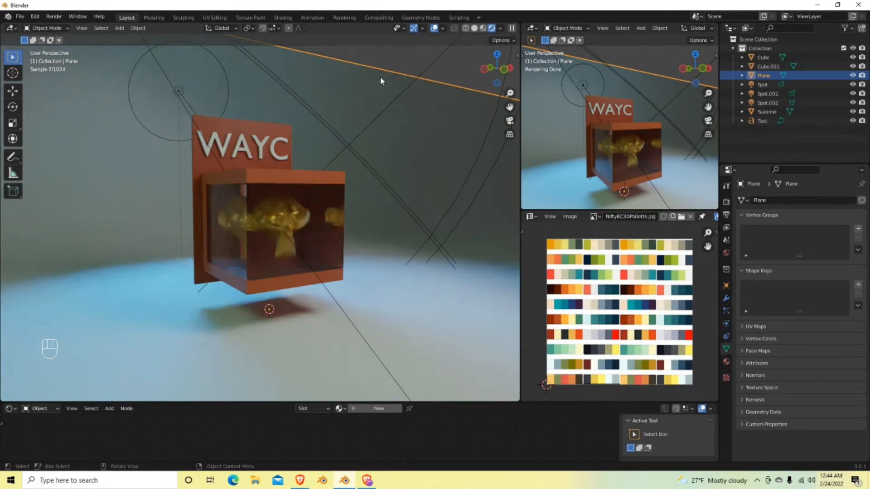
key(Tab)
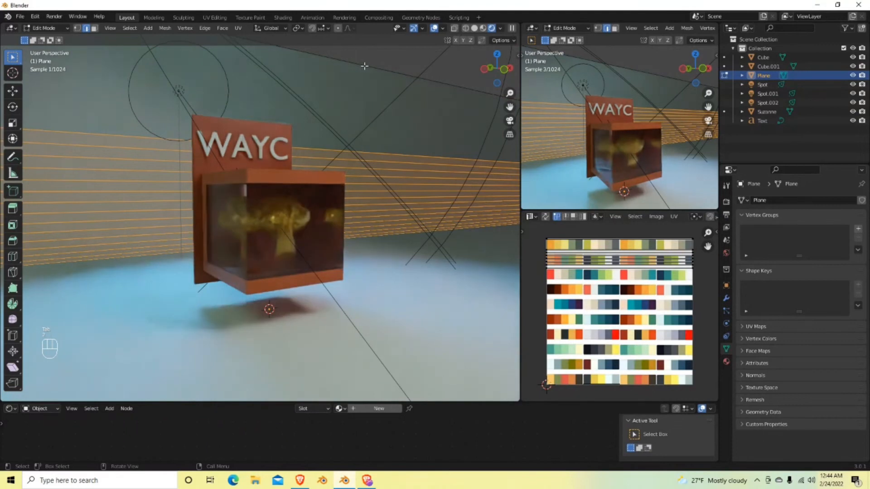
click(364, 66)
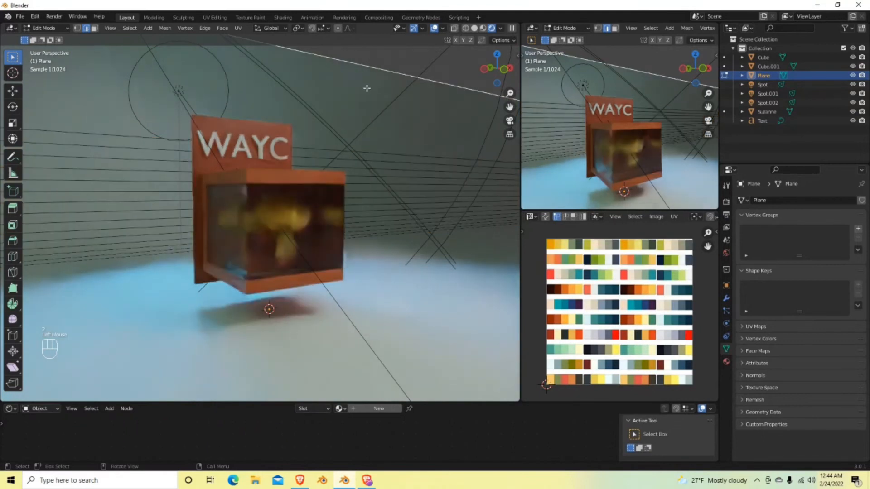
key(g)
key(z)
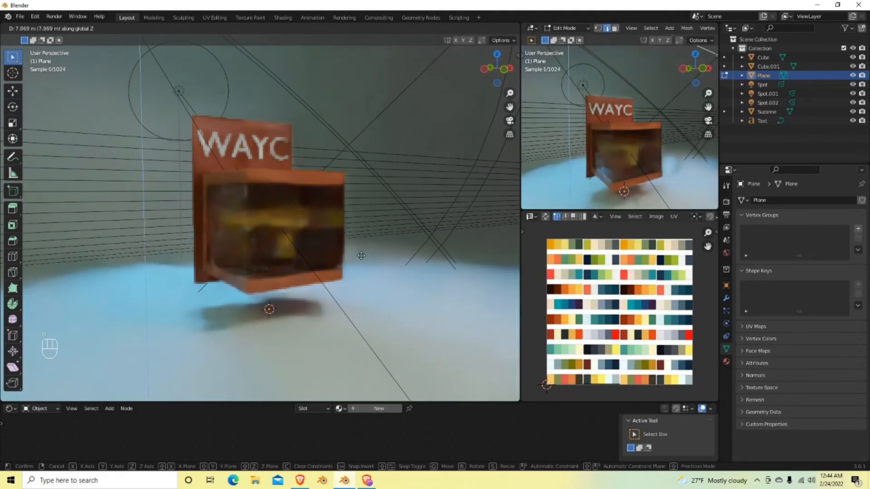
click(362, 315)
key(Tab)
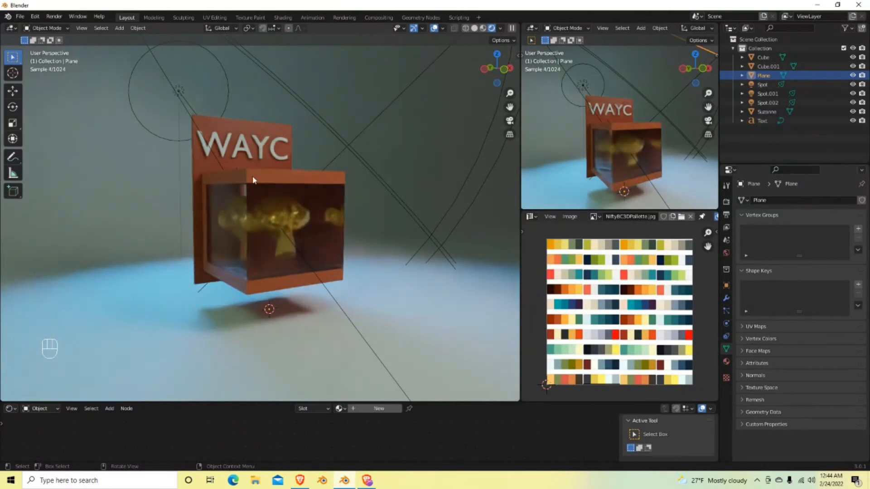
- Set the Cycles render device to GPU Compute
click(726, 202)
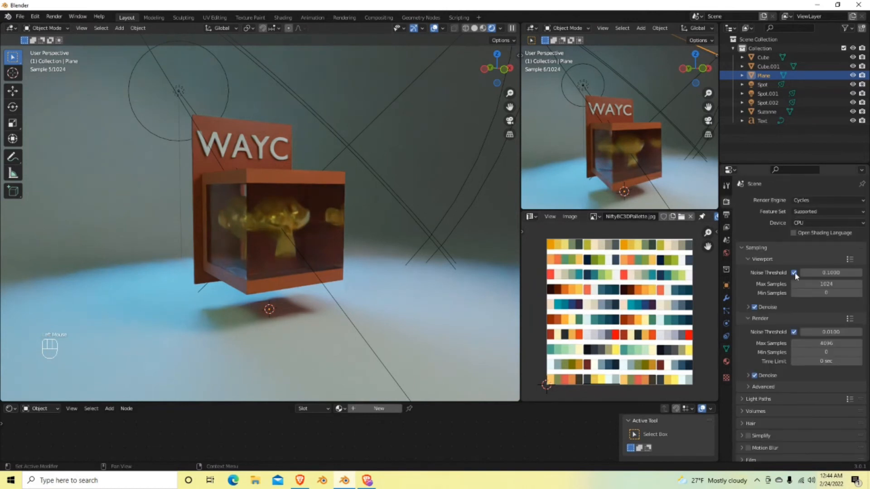
click(801, 222)
click(806, 244)
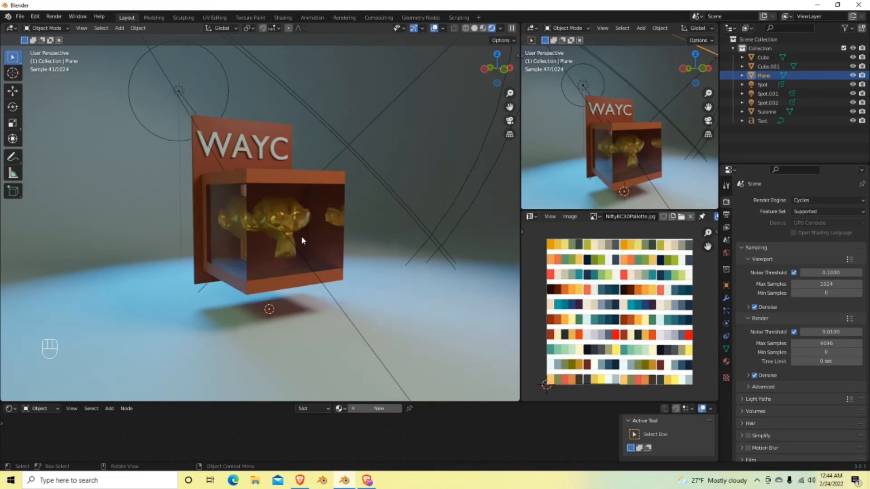
- Add a camera and align it to the current view of the display case
key(shift+a)
click(307, 261)
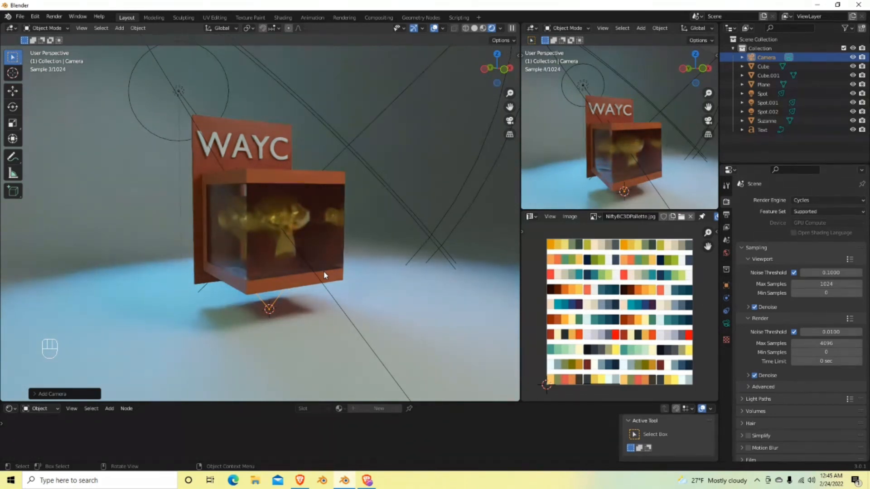
key(ctrl)
key(ctrl+alt)
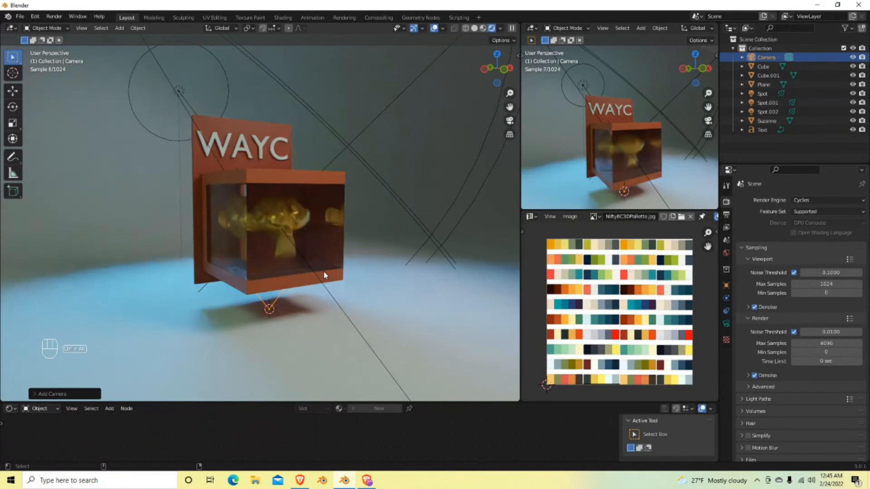
key(ctrl+alt+KP_0)
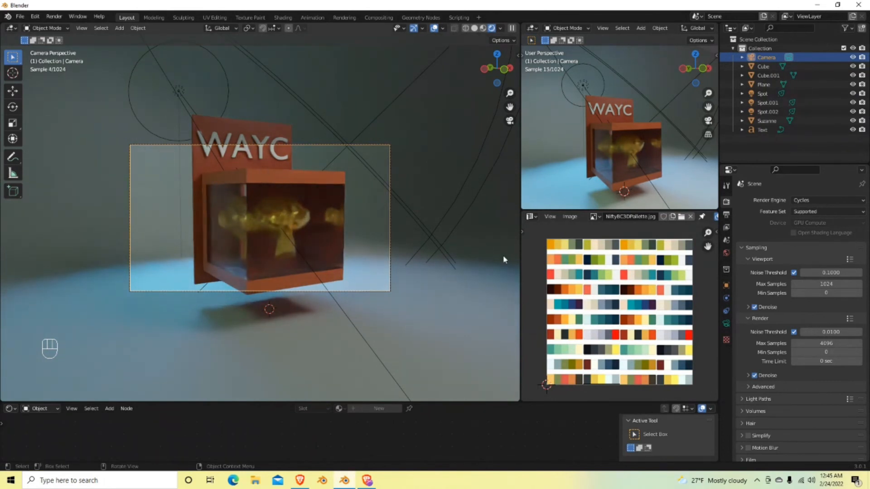
- Set the output's horizontal resolution to 1080 px for a square frame
click(727, 216)
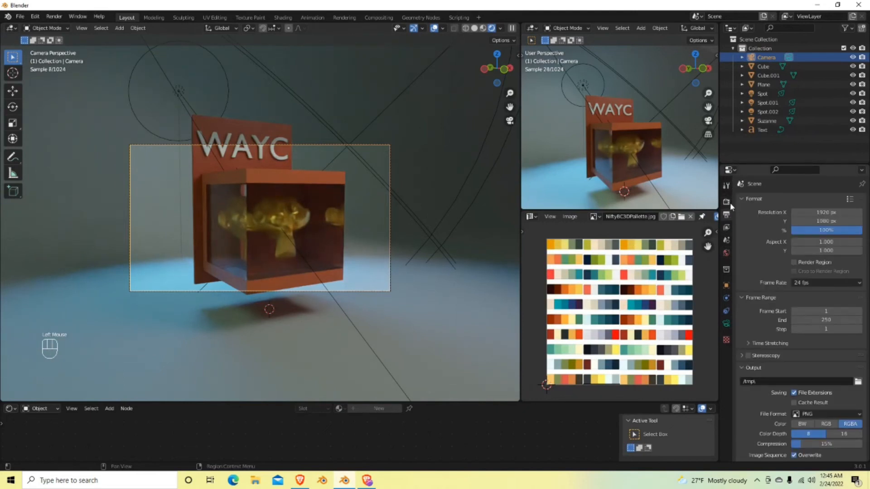
click(832, 212)
text(10)
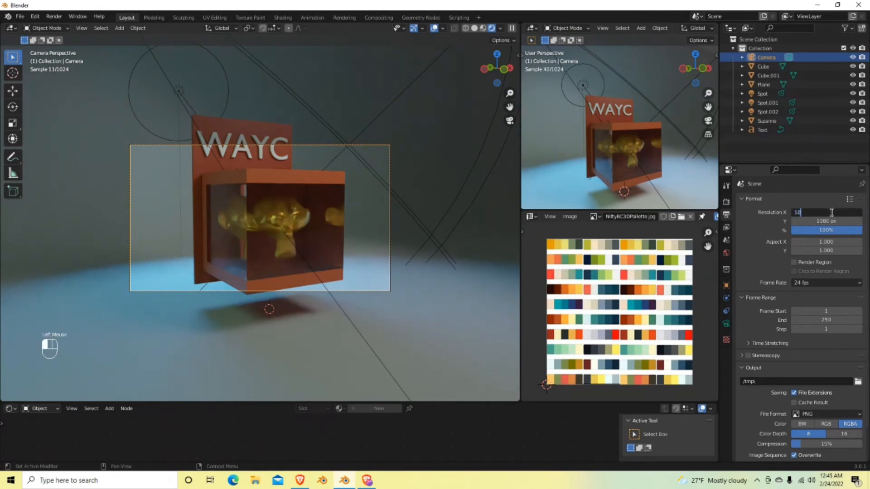
text(80)
key(Return)
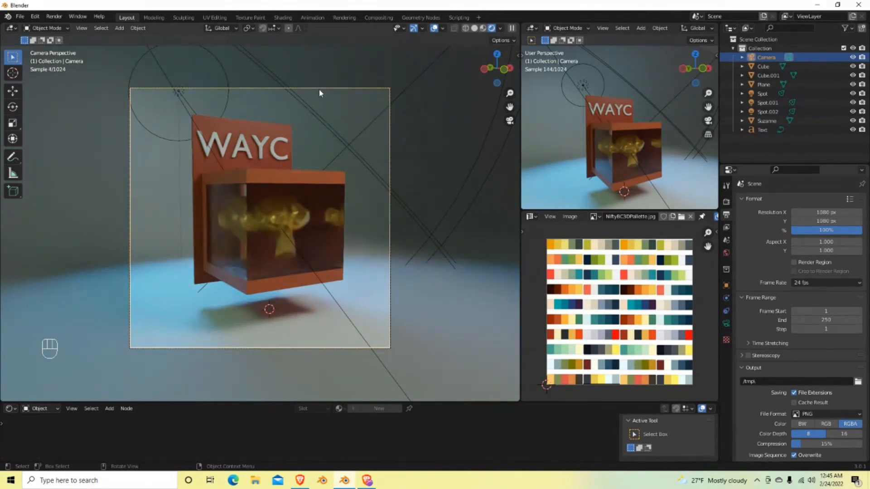
- Select the camera and move it slightly to centre the display case in the square frame
click(317, 78)
click(321, 113)
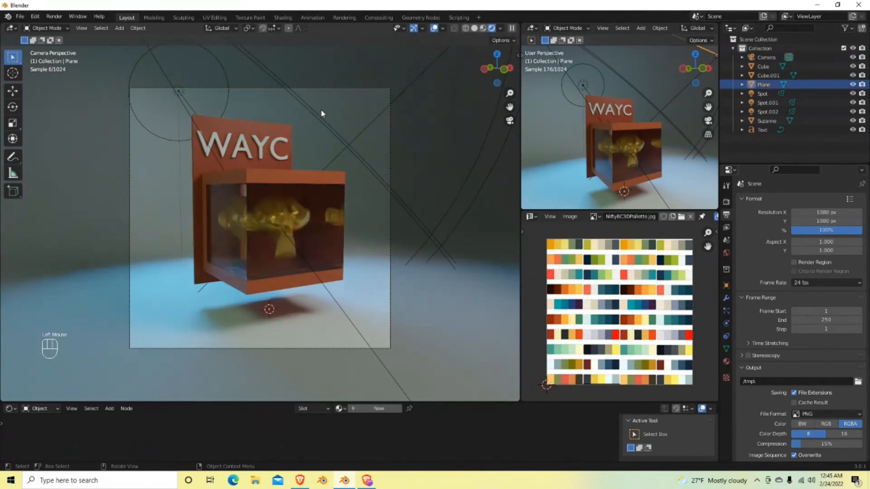
click(319, 88)
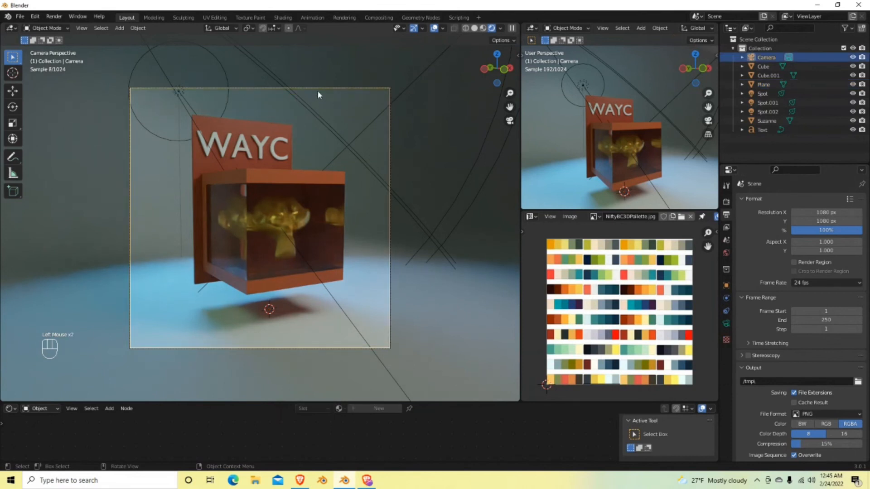
key(g)
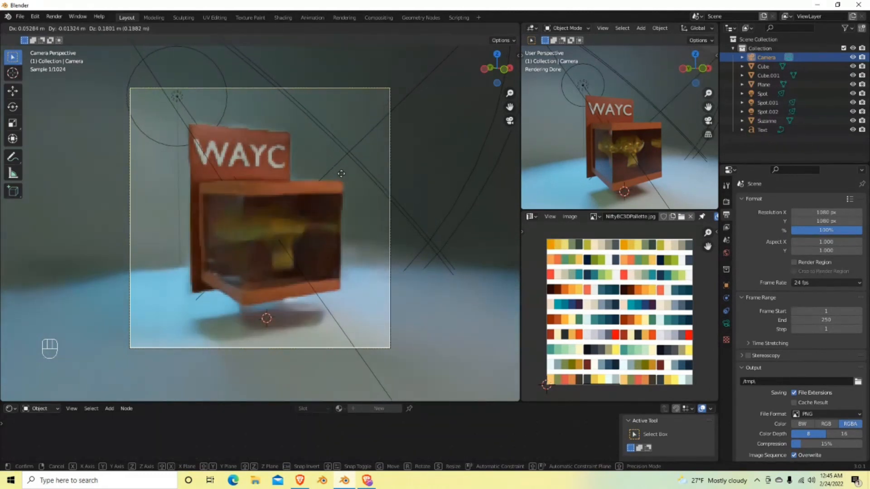
click(340, 174)
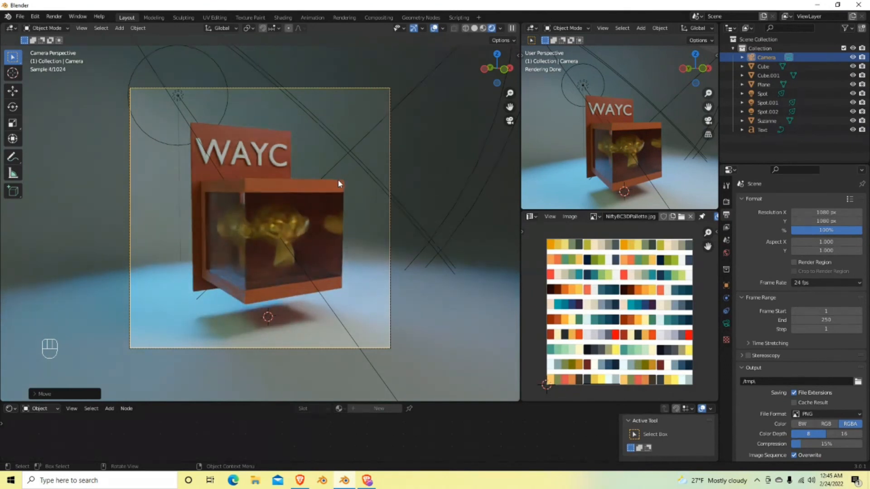
- Move the camera about 0.29 m along its local Z axis, closer to the display case
key(g)
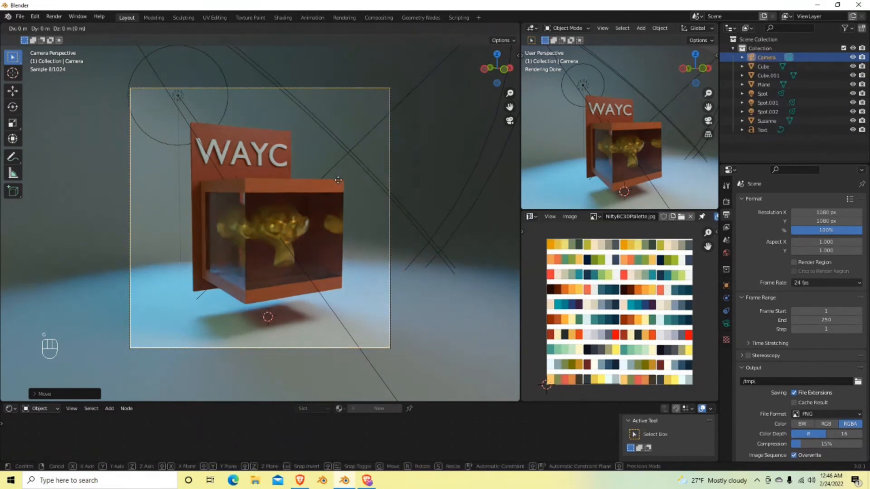
key(z)
key(z)
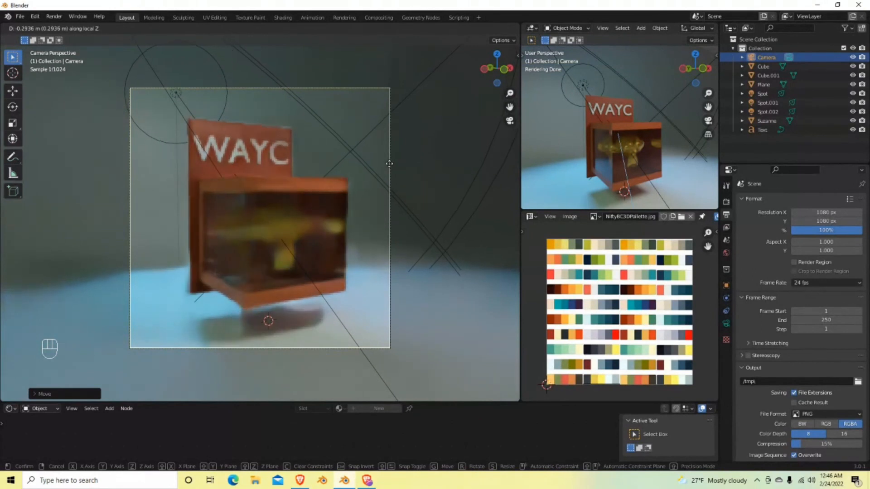
click(404, 184)
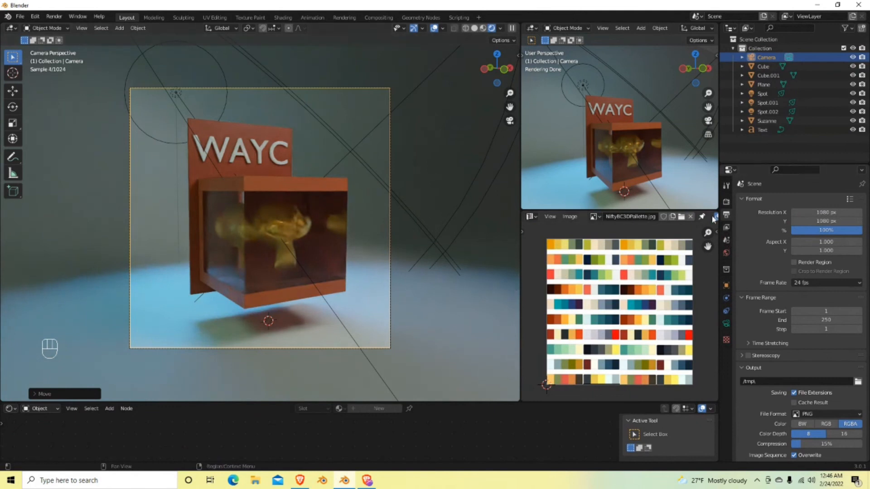
click(727, 202)
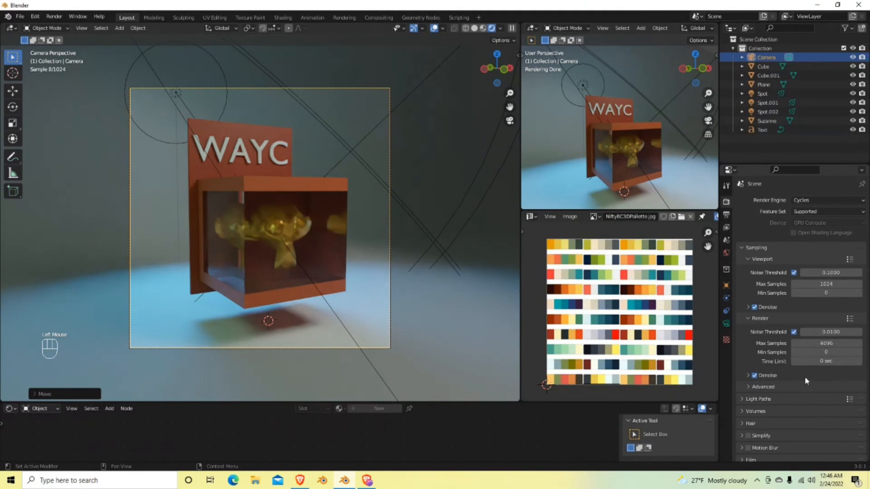
scroll(802, 348, down, 3)
scroll(813, 383, down, 2)
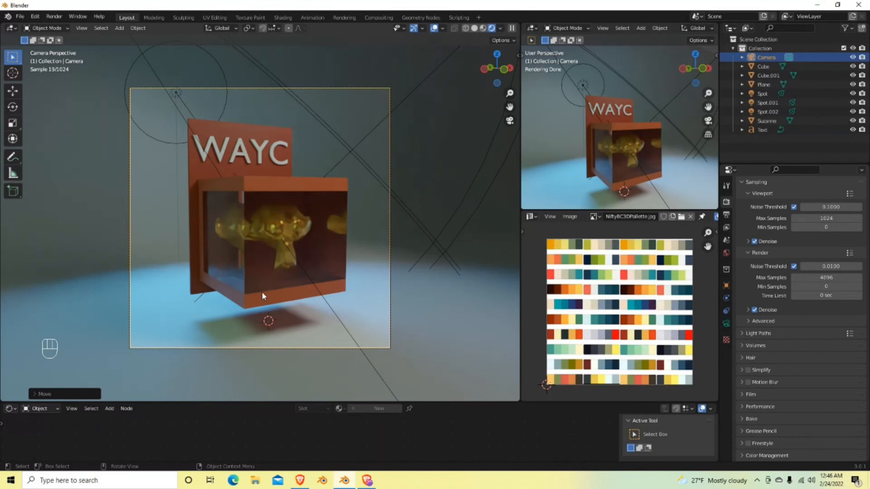
- Add a plane, raise it about 2.5 m along Z to the case's top frame, and scale it down to fit inside
key(shift+a)
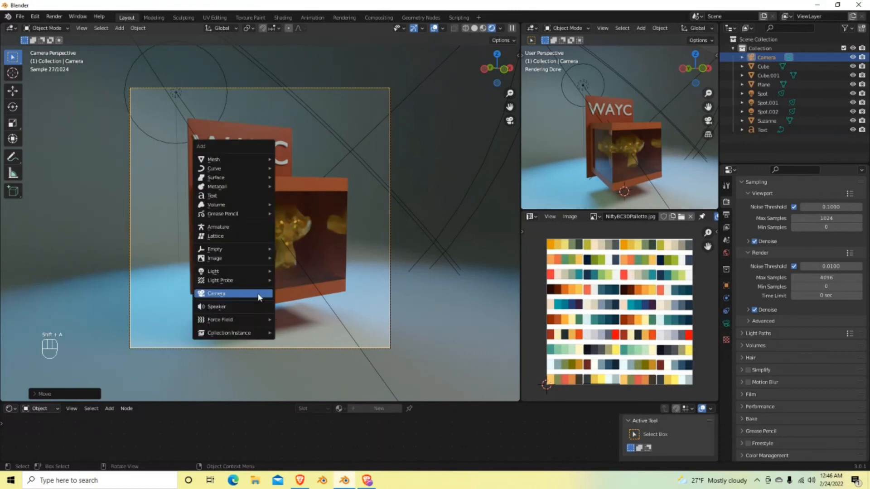
mouse_move(213, 159)
click(299, 159)
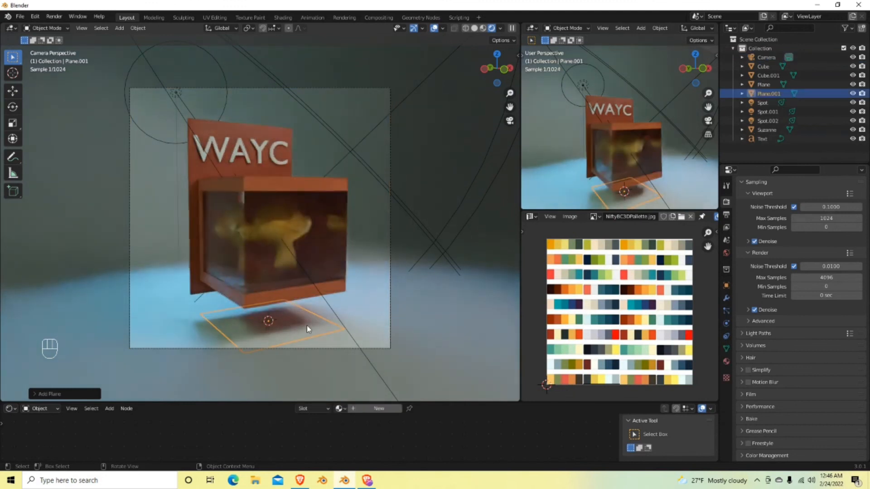
key(g)
key(z)
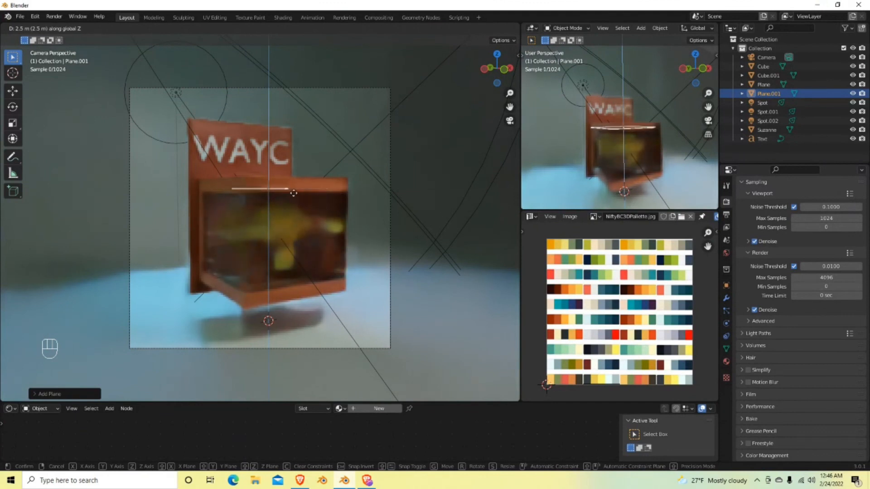
click(294, 196)
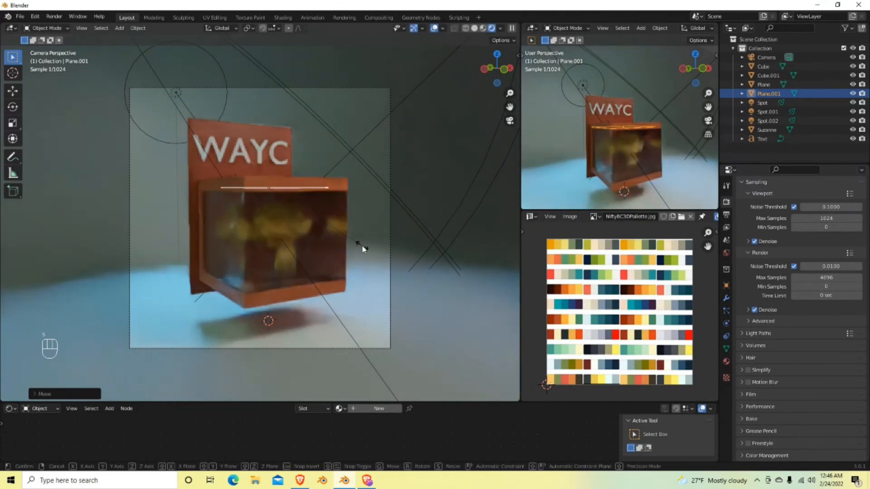
key(s)
click(334, 246)
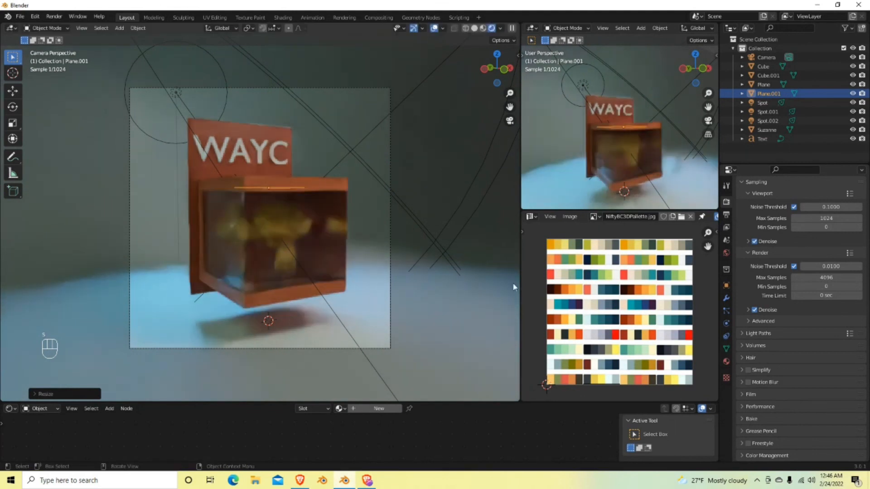
- Give the plane inside the case a new white Emission material with strength 0.6
click(727, 361)
click(805, 239)
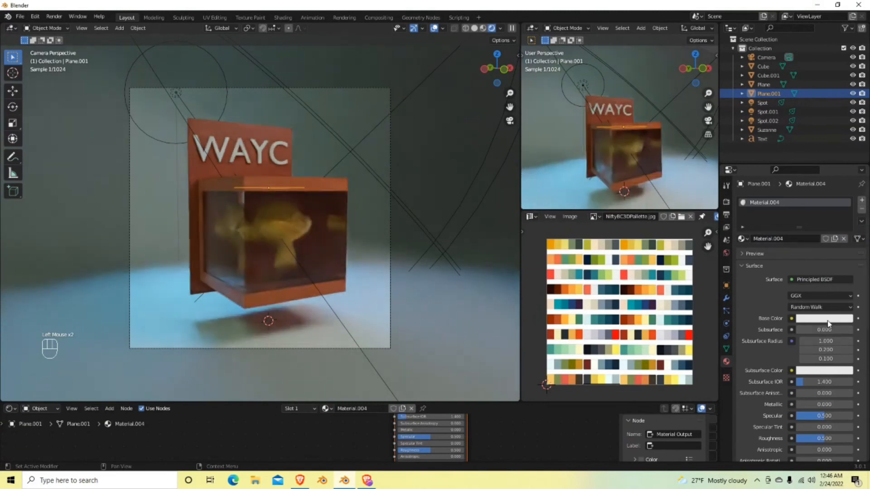
scroll(797, 368, down, 6)
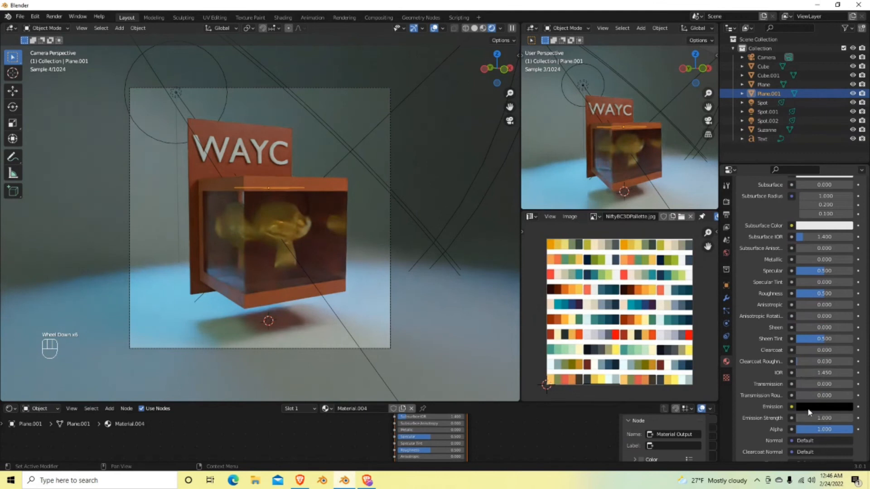
scroll(779, 379, up, 2)
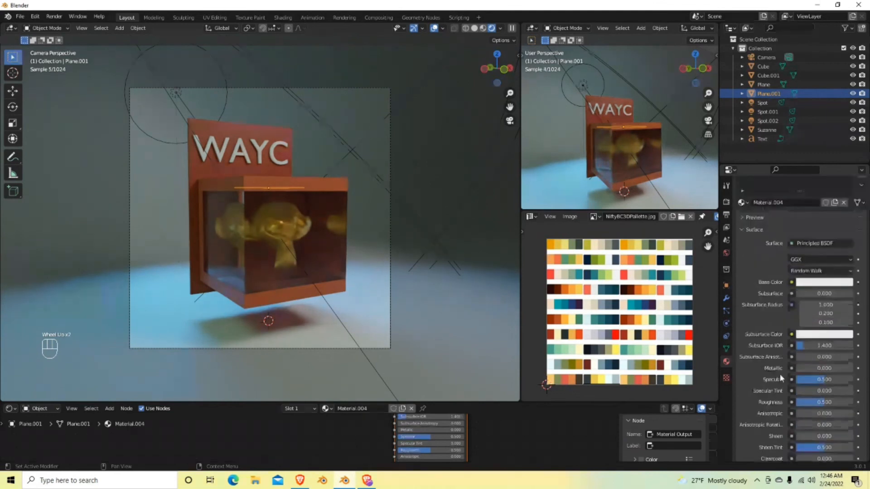
scroll(779, 376, up, 3)
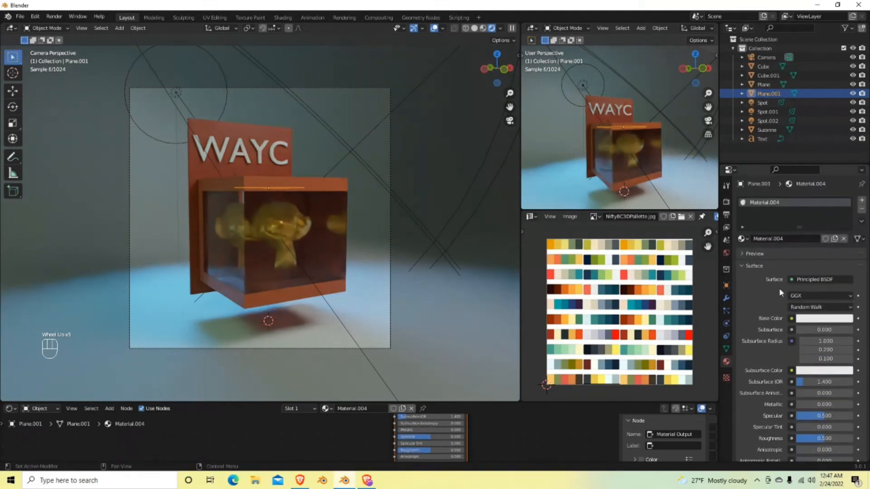
click(808, 278)
click(745, 105)
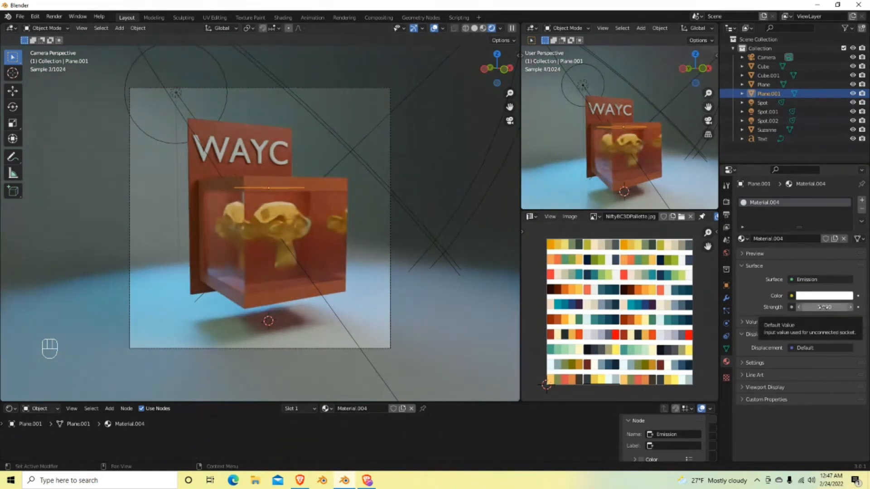
mouse_move(823, 307)
mouse_down()
mouse_move(814, 312)
mouse_move(830, 308)
mouse_up()
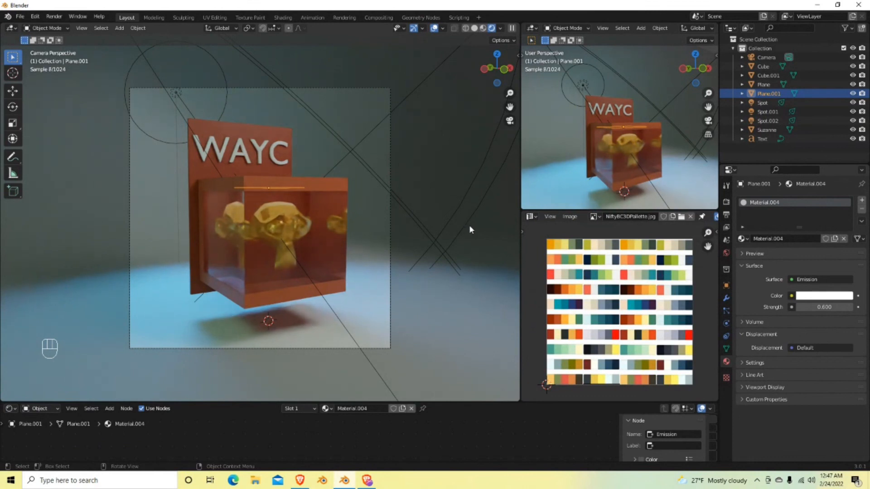
- Render the scene as a still image with Cycles and inspect the whole frame in the render window
click(726, 202)
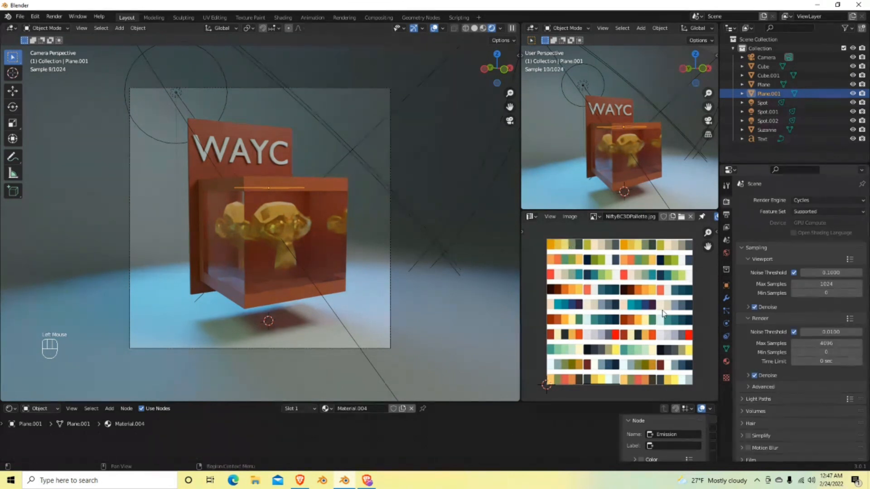
click(55, 17)
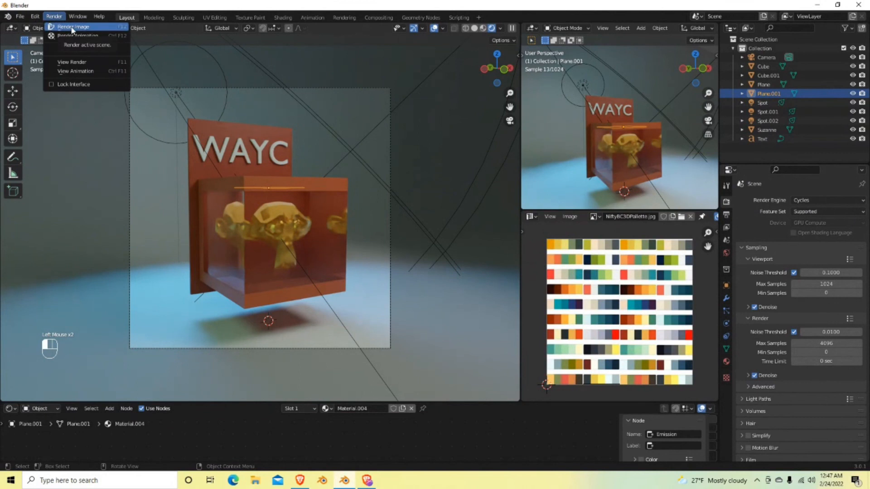
click(73, 27)
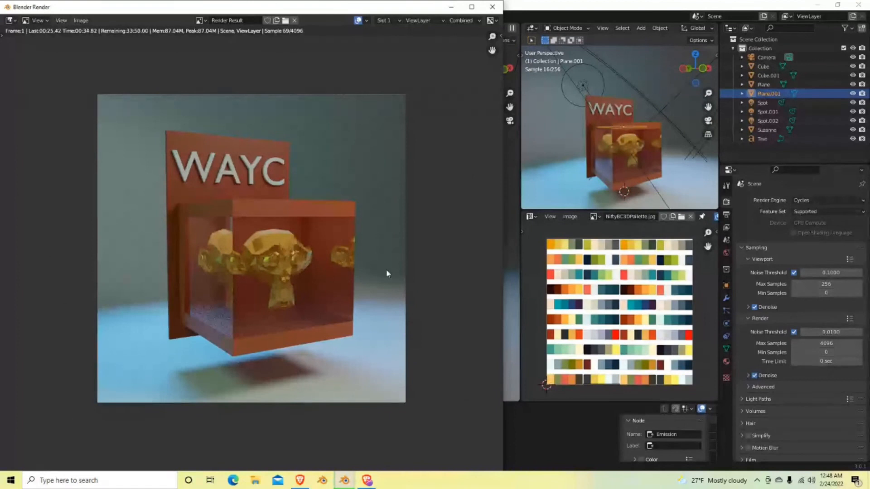
scroll(331, 270, down, 1)
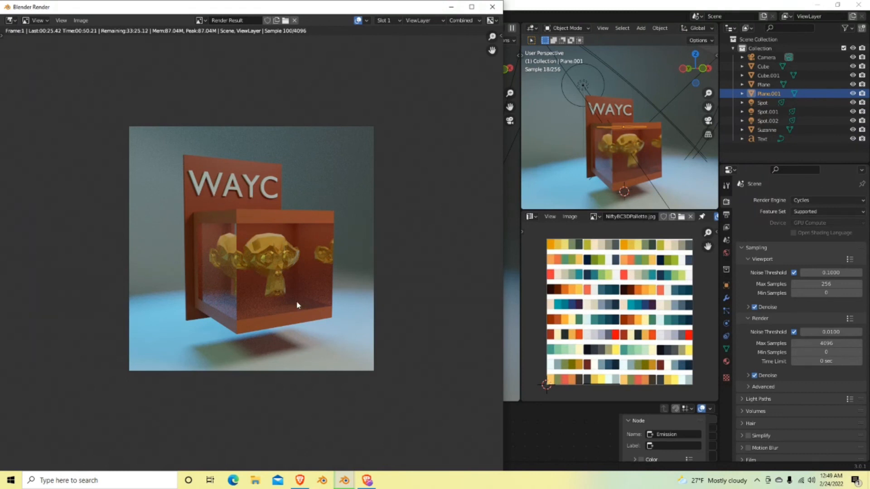
middle_drag(357, 261, 362, 255)
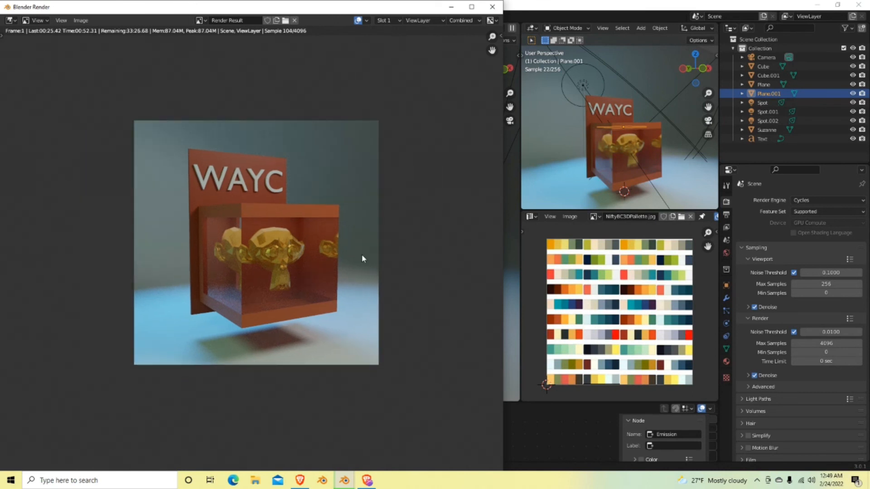